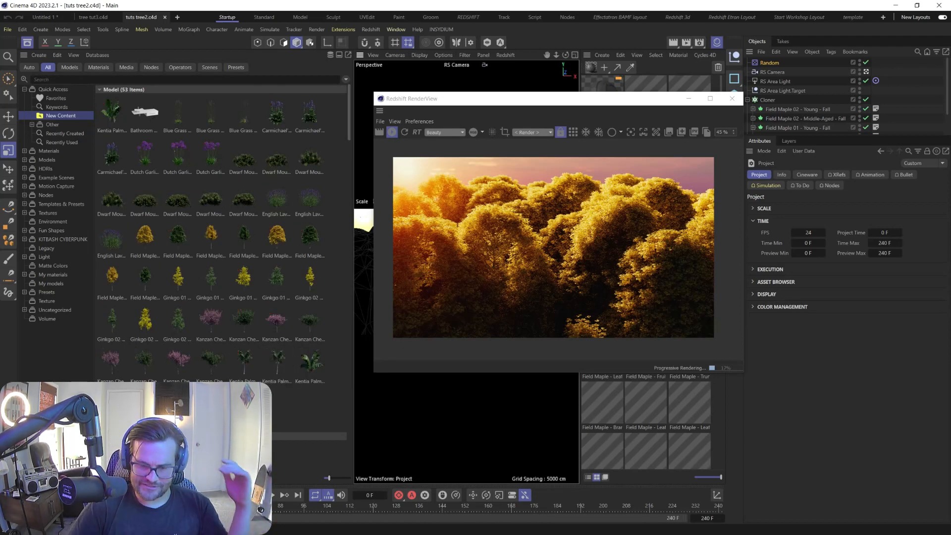
- Bring up the Maxon App to check the status of the Cinema 4D and Redshift installations, and return to the scene
{"action": "key", "text": "super"}
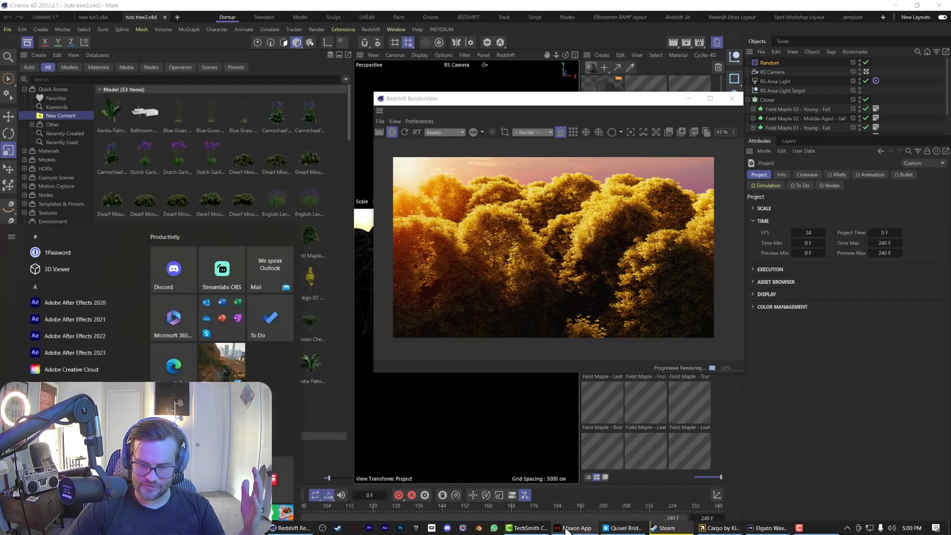
{"action": "left_click", "coordinate": [568, 527]}
{"action": "left_click_drag", "start_coordinate": [1, 144], "coordinate": [393, 50]}
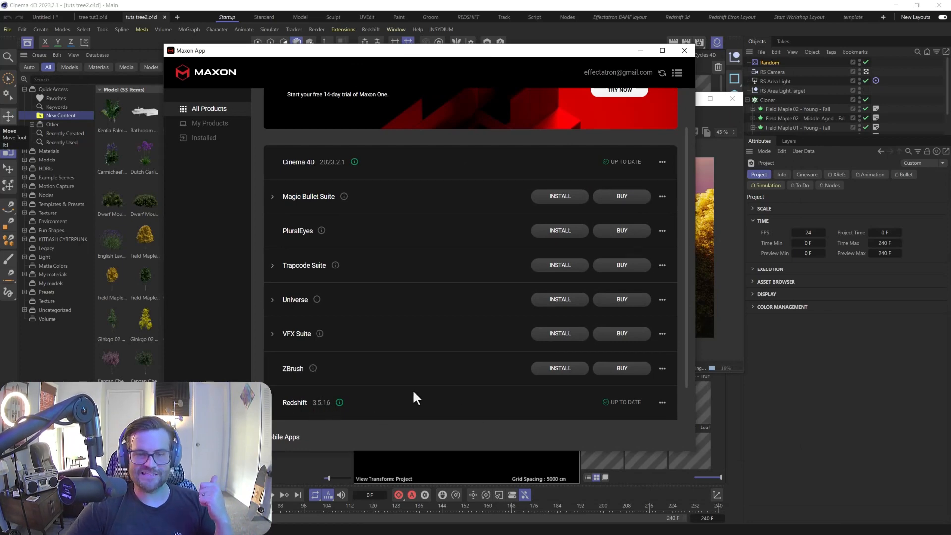
{"action": "left_click_drag", "start_coordinate": [596, 51], "coordinate": [0, 124]}
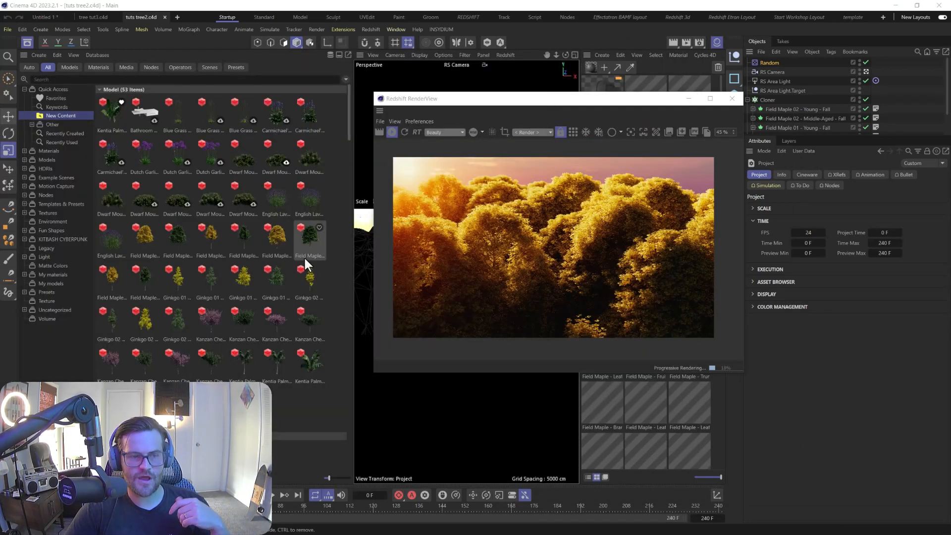
- Search the whole asset library for "toilet"
{"action": "left_click", "coordinate": [55, 142]}
{"action": "left_click", "coordinate": [63, 80]}
{"action": "type", "text": "toile"}
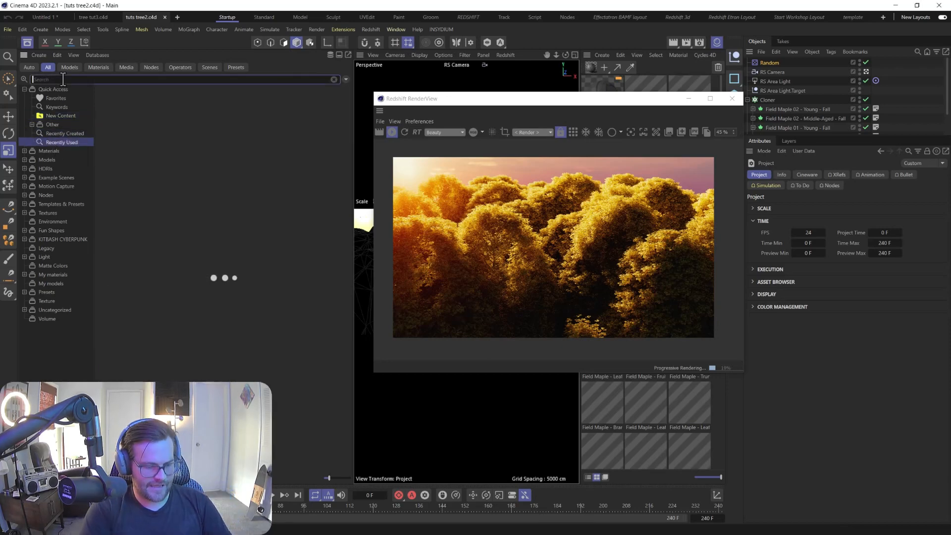
{"action": "type", "text": "t"}
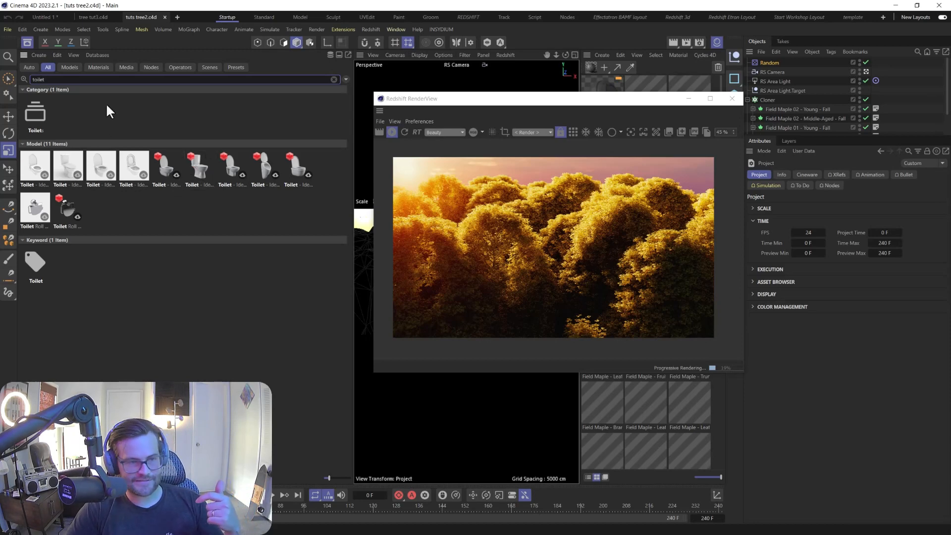
- Replace the asset library search term with "redshift"
{"action": "key", "text": "BackSpace"}
{"action": "key", "text": "BackSpace"}
{"action": "key", "text": "BackSpace"}
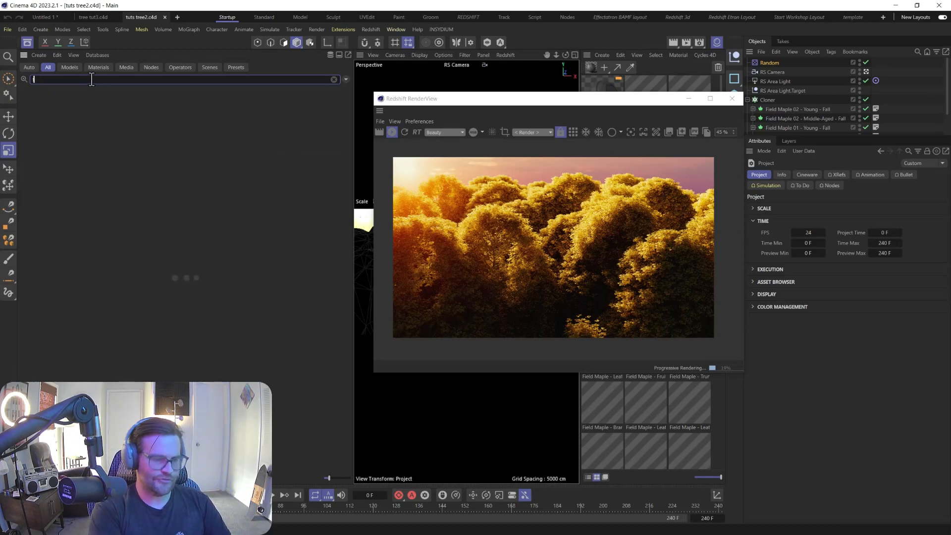
{"action": "type", "text": "redshi"}
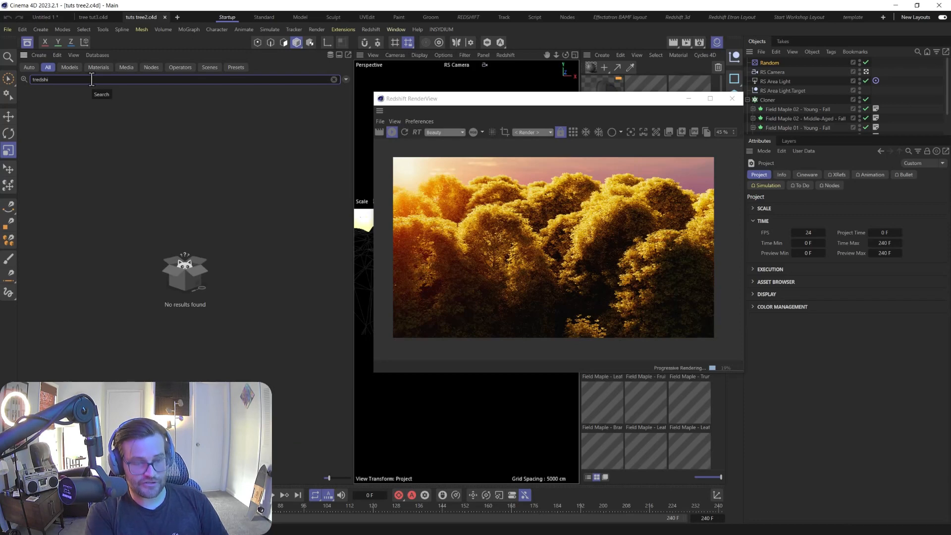
{"action": "key", "text": "BackSpace"}
{"action": "key", "text": "BackSpace"}
{"action": "key", "text": "BackSpace"}
{"action": "key", "text": "BackSpace"}
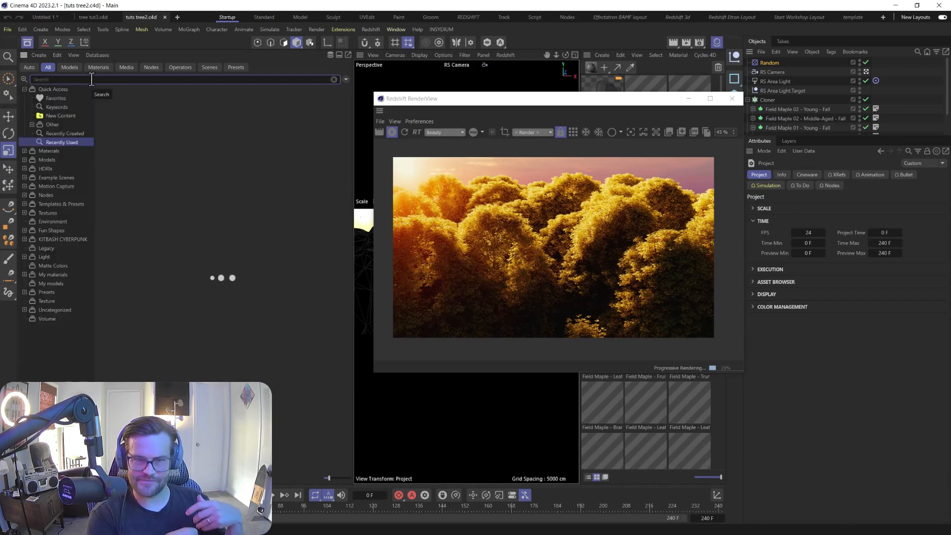
{"action": "type", "text": "redshift"}
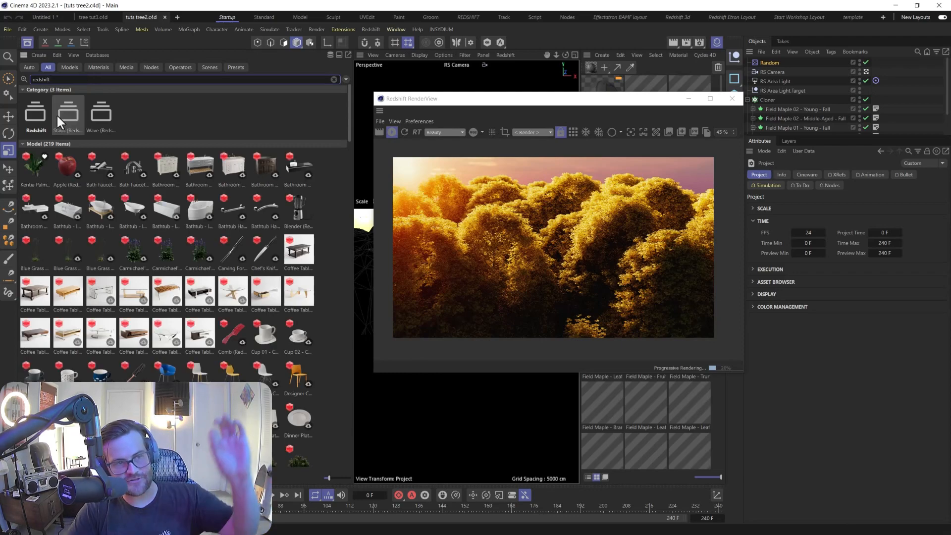
- Look through the Redshift models, materials and scenes offered in the asset library
{"action": "scroll", "coordinate": [168, 207], "scroll_direction": "down", "scroll_amount": 7}
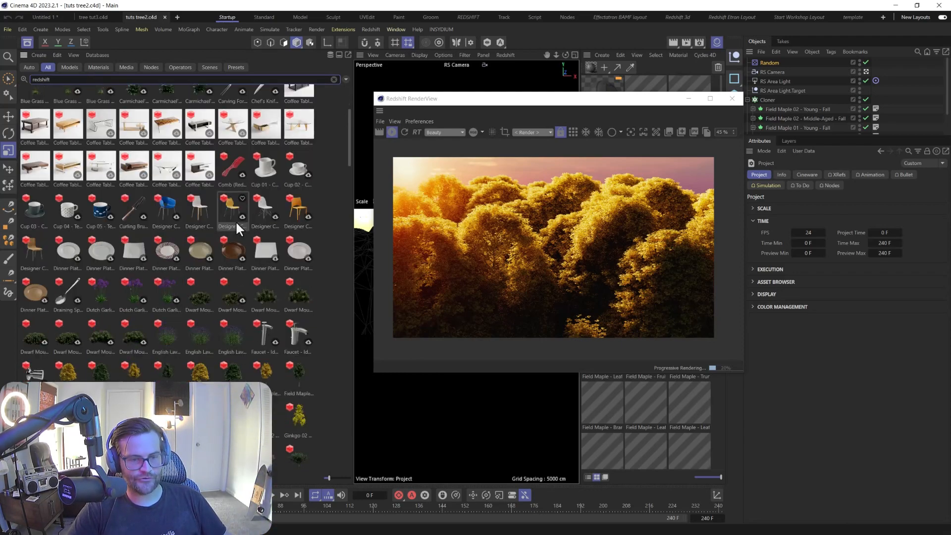
{"action": "scroll", "coordinate": [198, 277], "scroll_direction": "down", "scroll_amount": 8}
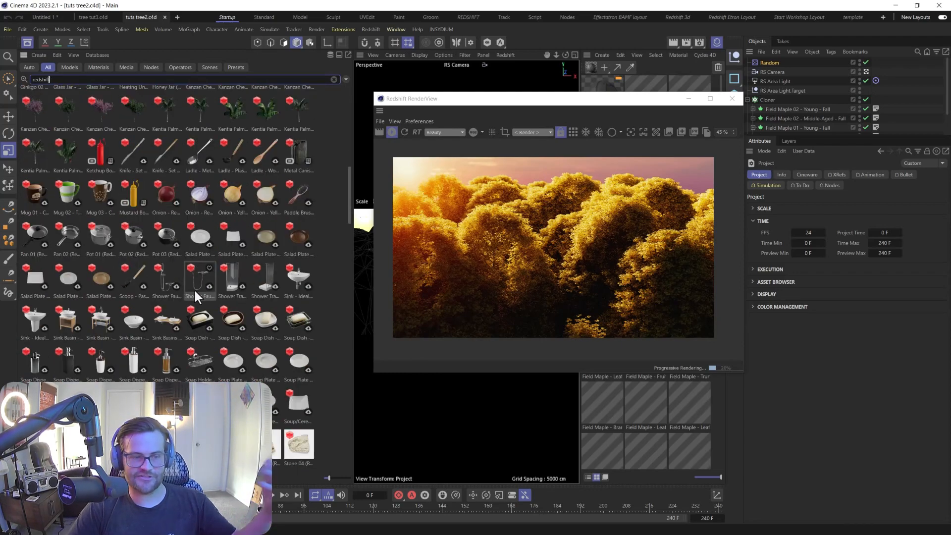
{"action": "scroll", "coordinate": [194, 288], "scroll_direction": "down", "scroll_amount": 5}
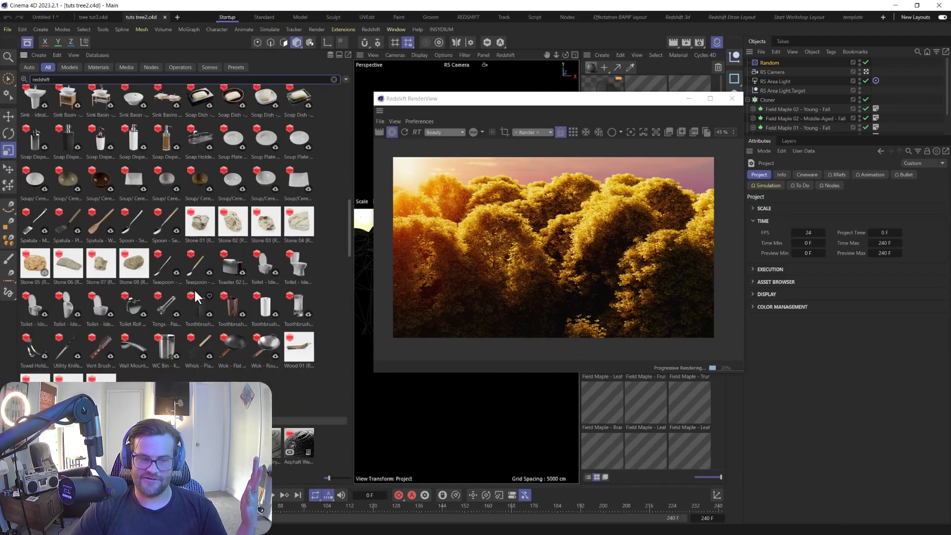
{"action": "scroll", "coordinate": [191, 279], "scroll_direction": "down", "scroll_amount": 8}
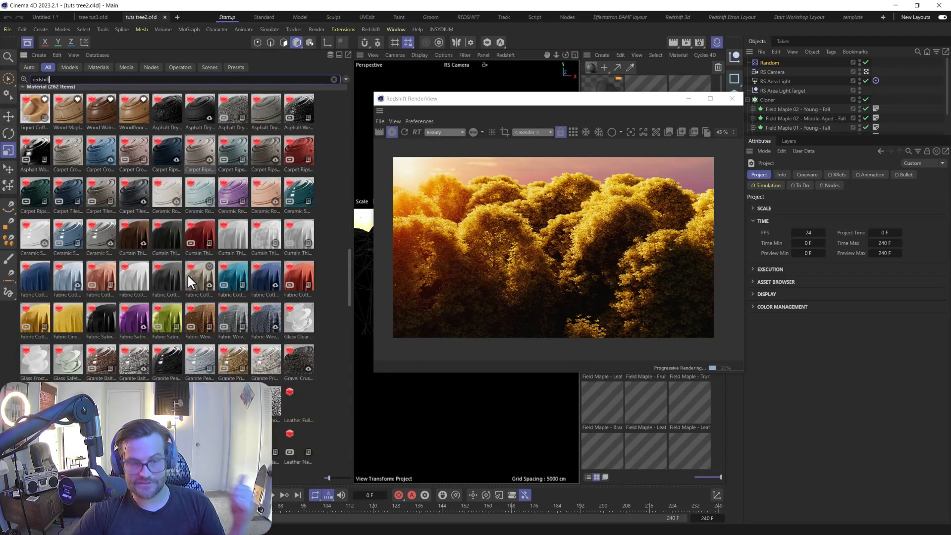
{"action": "scroll", "coordinate": [188, 276], "scroll_direction": "down", "scroll_amount": 8}
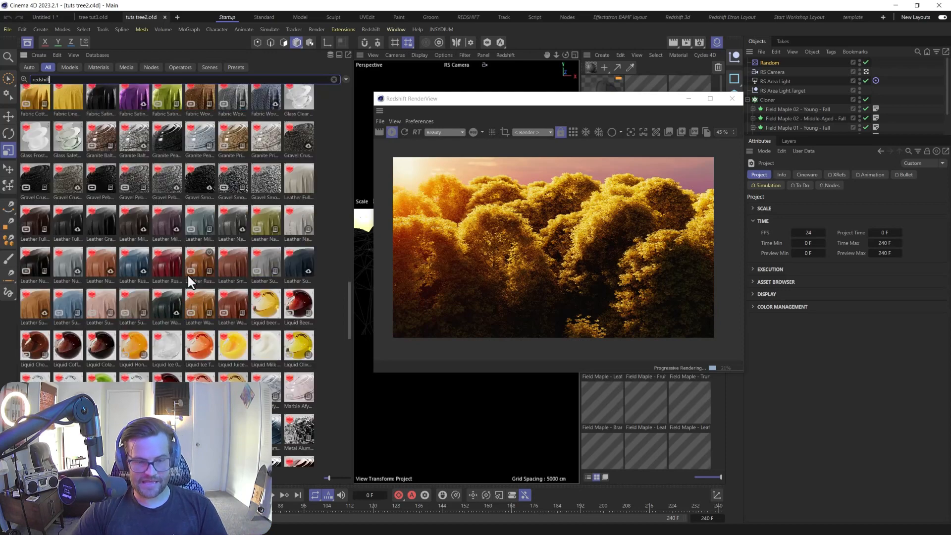
{"action": "scroll", "coordinate": [188, 275], "scroll_direction": "down", "scroll_amount": 4}
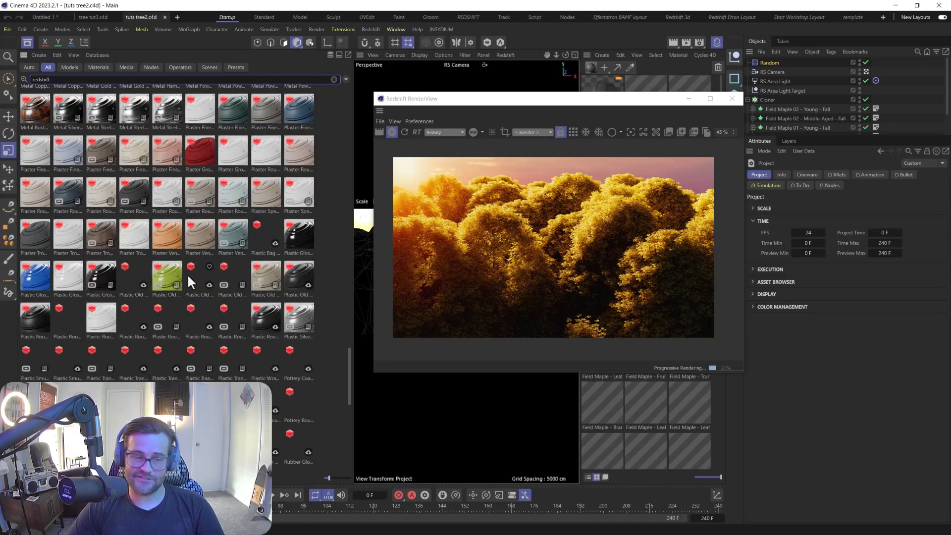
{"action": "scroll", "coordinate": [187, 274], "scroll_direction": "down", "scroll_amount": 4}
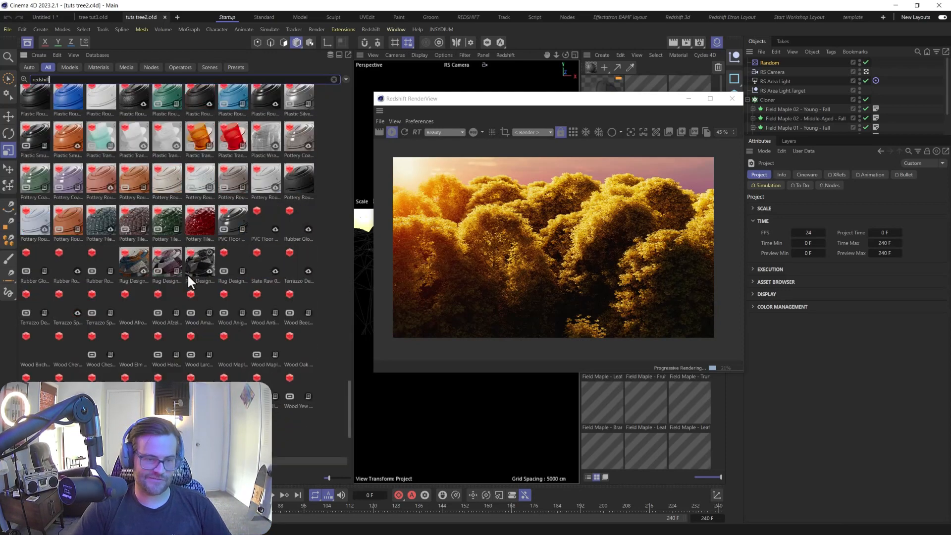
{"action": "scroll", "coordinate": [187, 273], "scroll_direction": "up", "scroll_amount": 4}
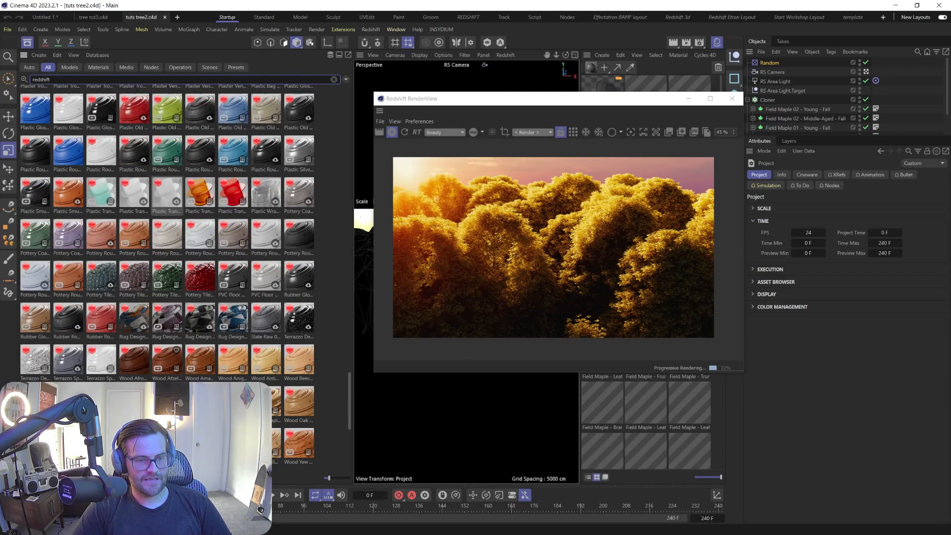
{"action": "scroll", "coordinate": [230, 368], "scroll_direction": "down", "scroll_amount": 4}
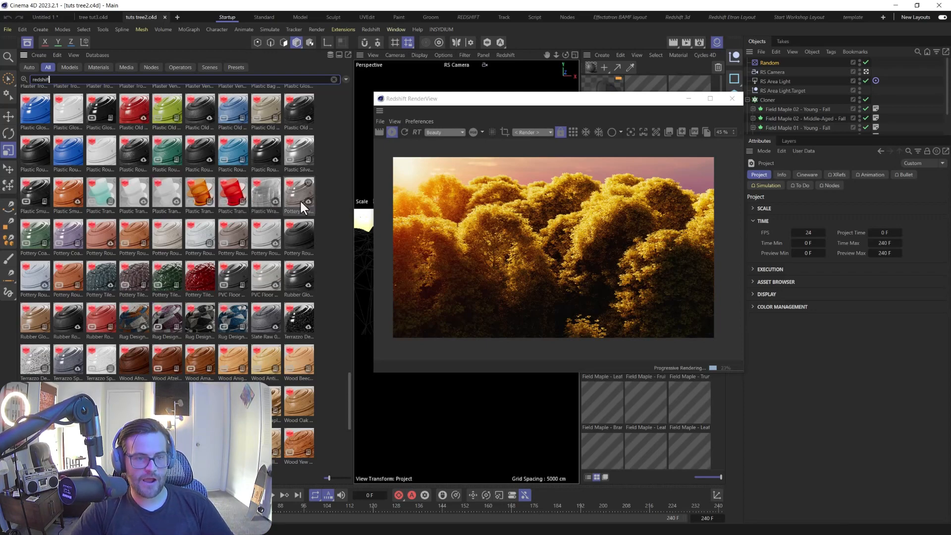
{"action": "scroll", "coordinate": [214, 335], "scroll_direction": "down", "scroll_amount": 5}
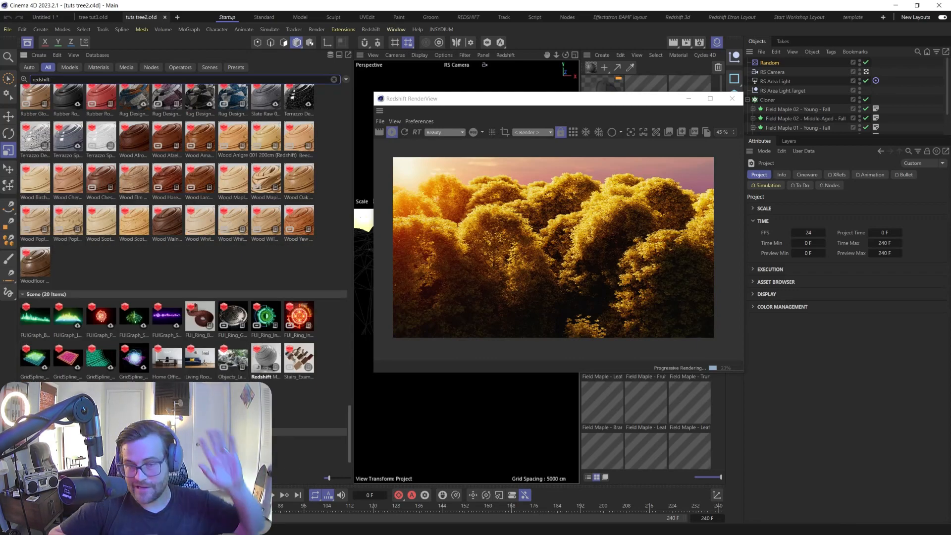
{"action": "scroll", "coordinate": [200, 377], "scroll_direction": "down", "scroll_amount": 2}
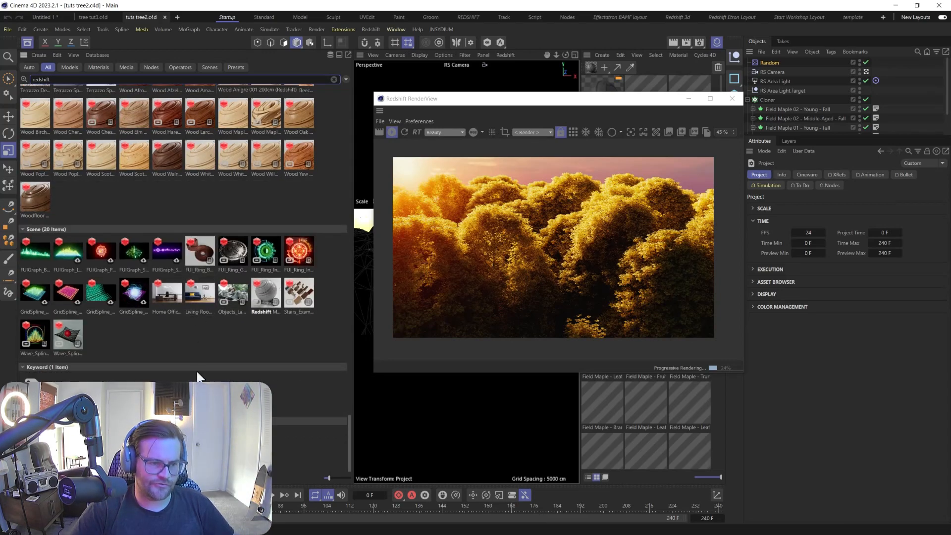
{"action": "scroll", "coordinate": [199, 384], "scroll_direction": "up", "scroll_amount": 3}
{"action": "scroll", "coordinate": [199, 384], "scroll_direction": "down", "scroll_amount": 3}
{"action": "scroll", "coordinate": [188, 333], "scroll_direction": "up", "scroll_amount": 8}
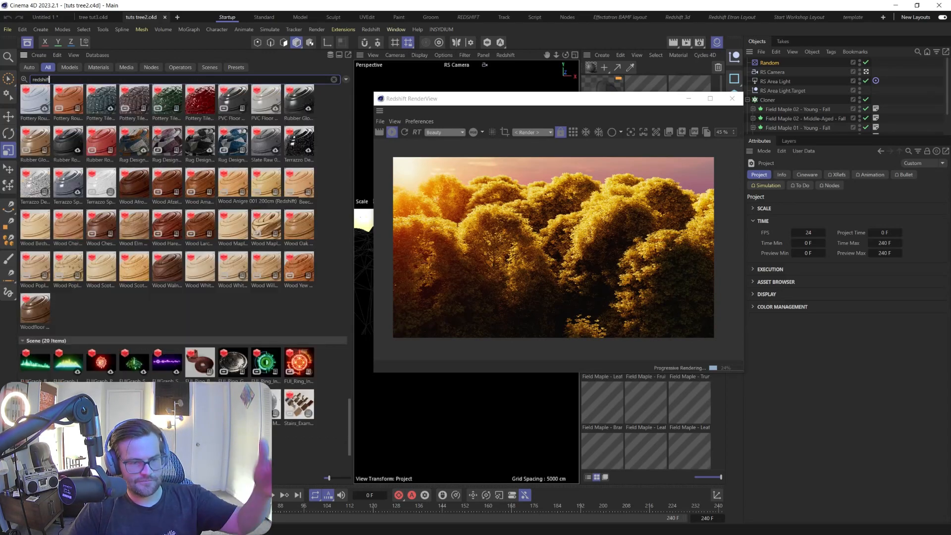
{"action": "scroll", "coordinate": [177, 329], "scroll_direction": "up", "scroll_amount": 10}
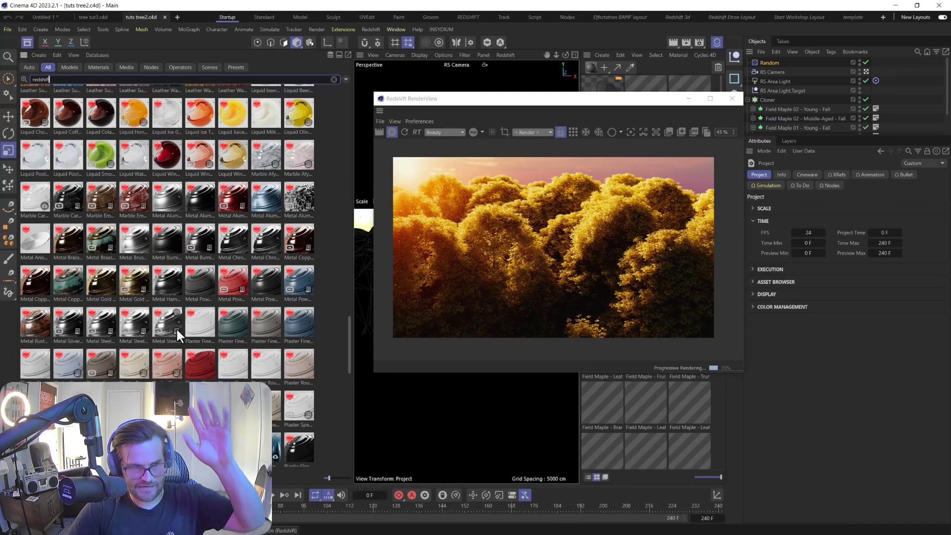
{"action": "scroll", "coordinate": [155, 352], "scroll_direction": "up", "scroll_amount": 10}
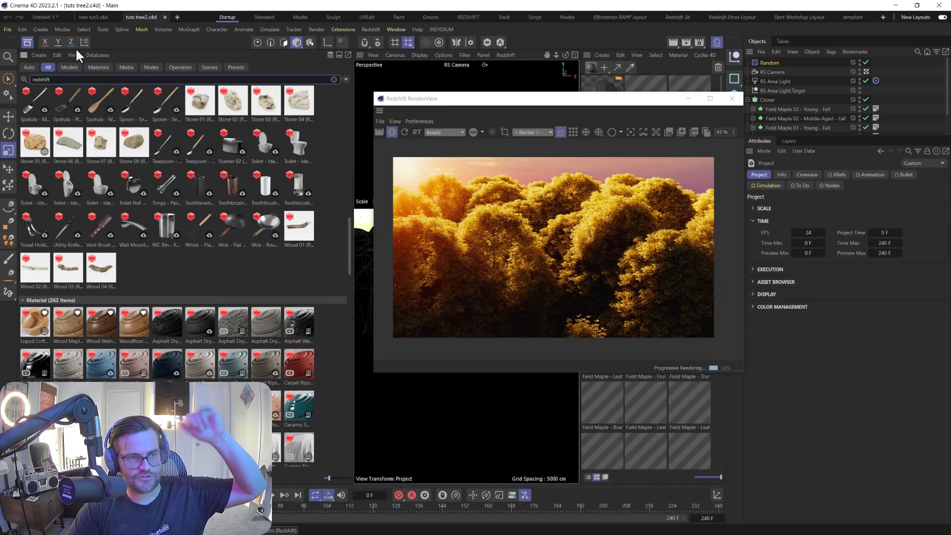
{"action": "scroll", "coordinate": [139, 264], "scroll_direction": "up", "scroll_amount": 15}
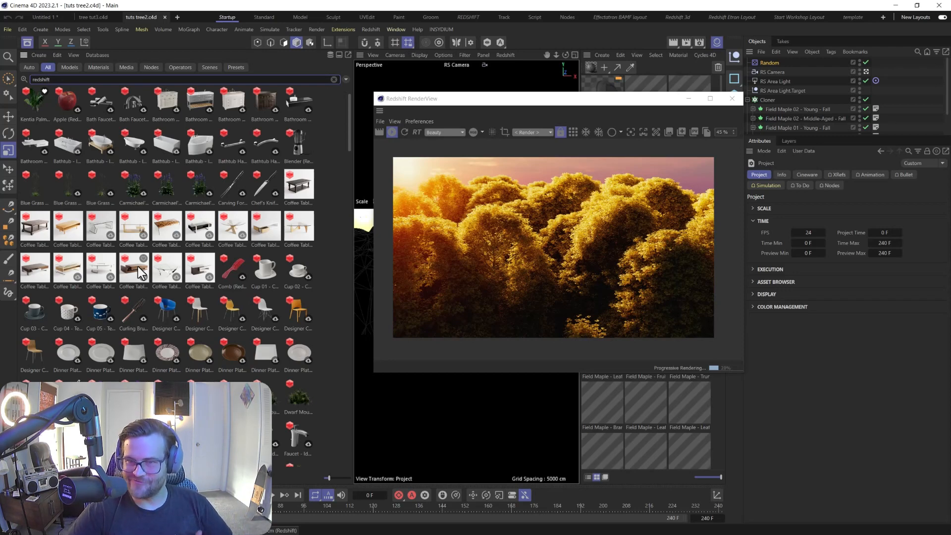
- Close the Asset Browser and create a new project cleared of all its default objects
{"action": "left_click", "coordinate": [27, 43]}
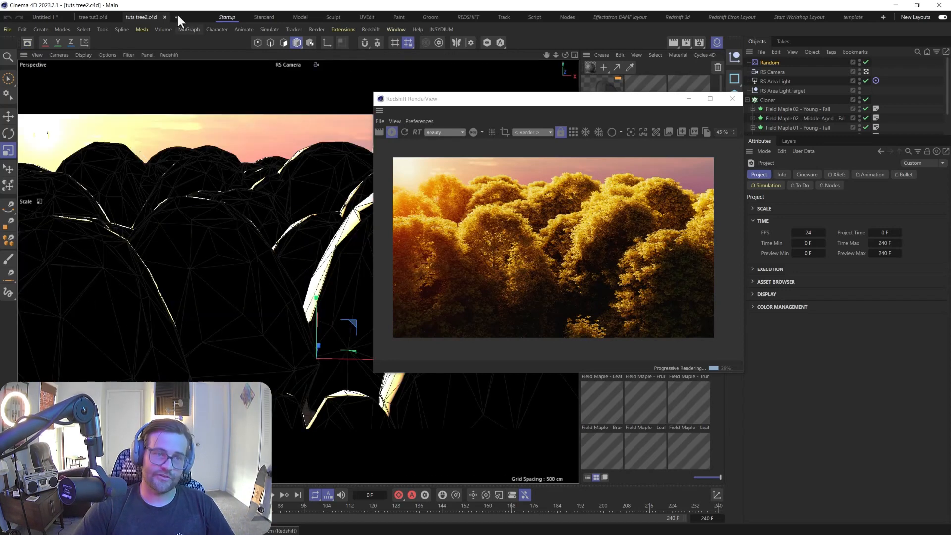
{"action": "left_click", "coordinate": [177, 17]}
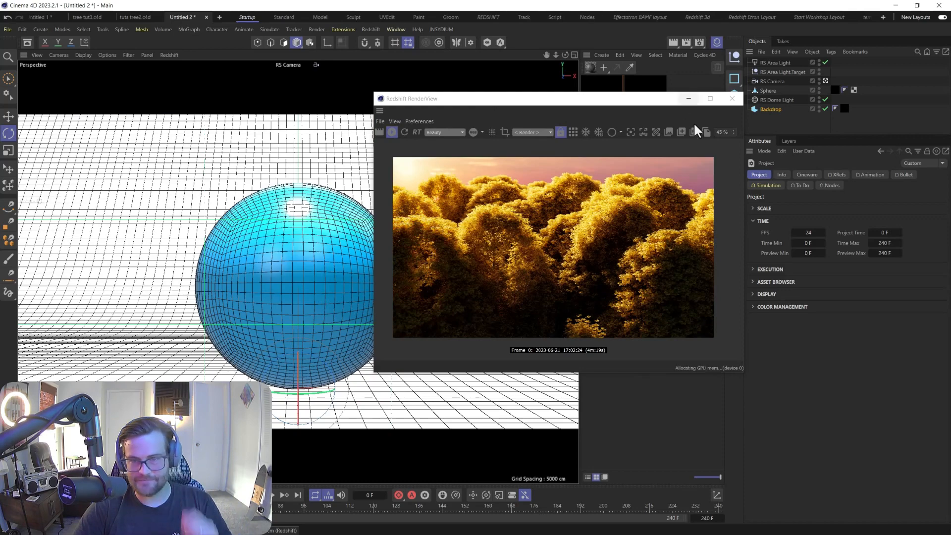
{"action": "left_click_drag", "start_coordinate": [652, 100], "coordinate": [495, 87]}
{"action": "left_click_drag", "start_coordinate": [784, 127], "coordinate": [753, 53]}
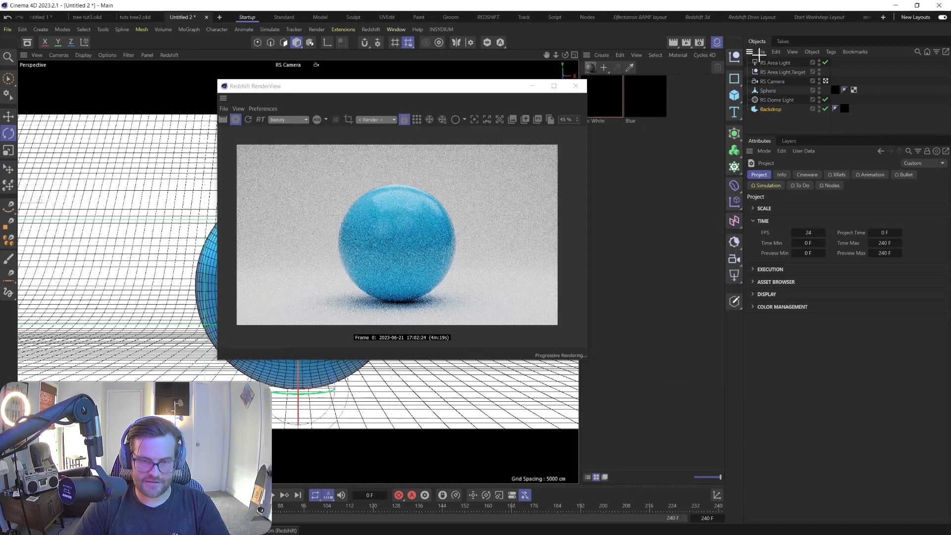
{"action": "key", "text": "Delete"}
{"action": "left_click_drag", "start_coordinate": [391, 95], "coordinate": [275, 93]}
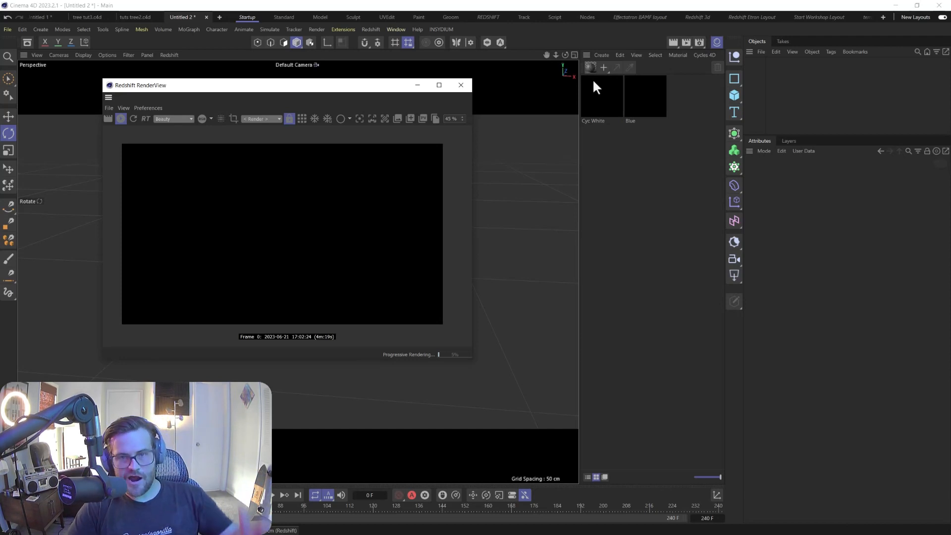
- Add a Landscape primitive to the empty scene and close the Redshift RenderView
{"action": "left_click", "coordinate": [733, 95]}
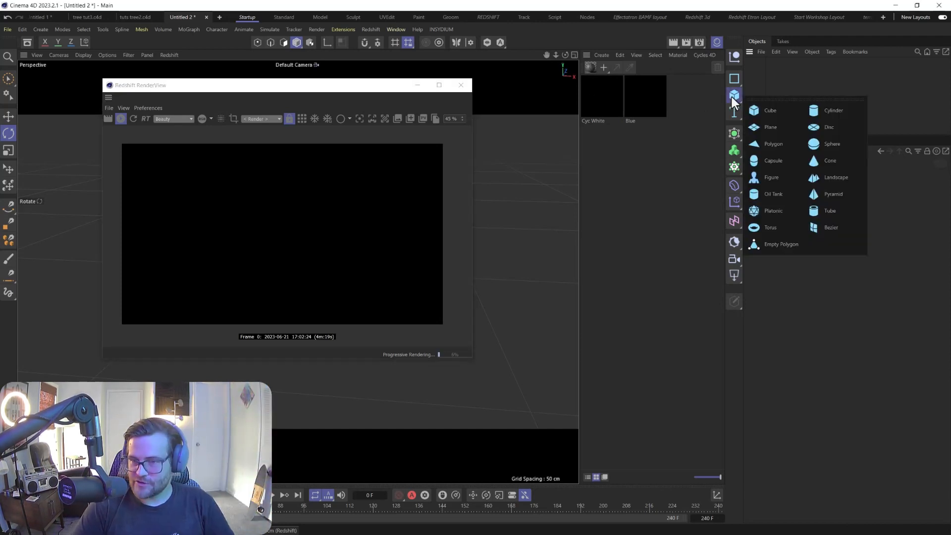
{"action": "left_click", "coordinate": [820, 180]}
{"action": "left_click", "coordinate": [460, 85]}
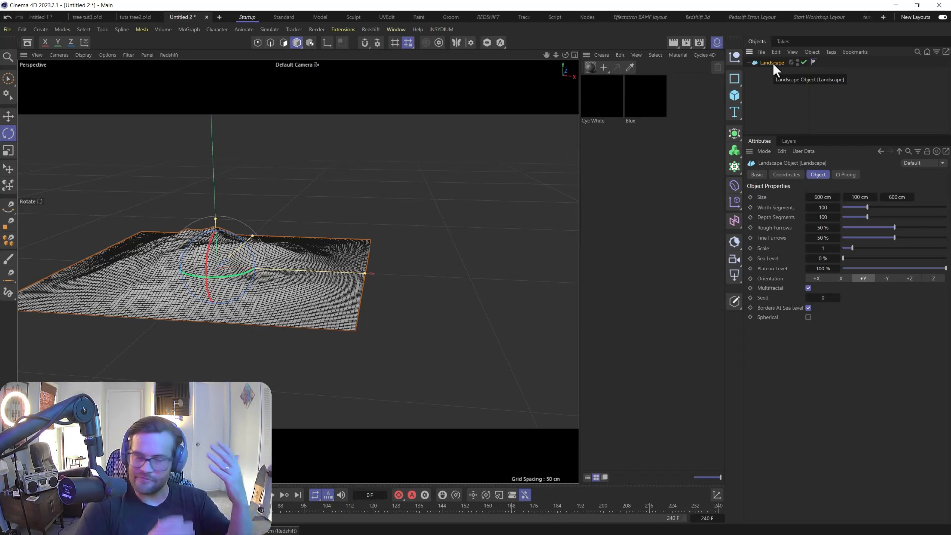
- Set the landscape's size to 6000 cm by 1000 cm by 6000 cm
{"action": "scroll", "coordinate": [271, 274], "scroll_direction": "up", "scroll_amount": 2}
{"action": "scroll", "coordinate": [271, 275], "scroll_direction": "up", "scroll_amount": 5}
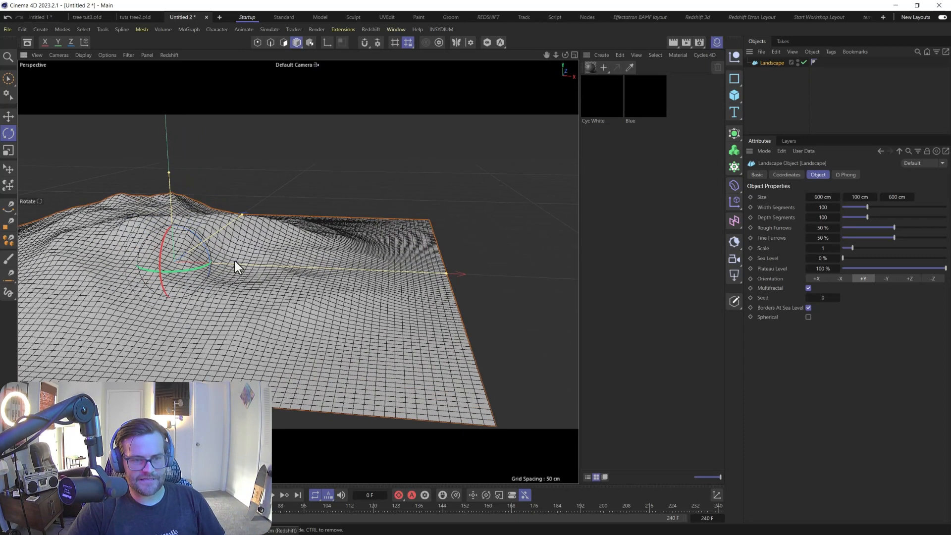
{"action": "left_click_drag", "start_coordinate": [262, 280], "coordinate": [218, 260], "text": "alt"}
{"action": "middle_click_drag", "start_coordinate": [247, 203], "coordinate": [293, 241], "text": "alt"}
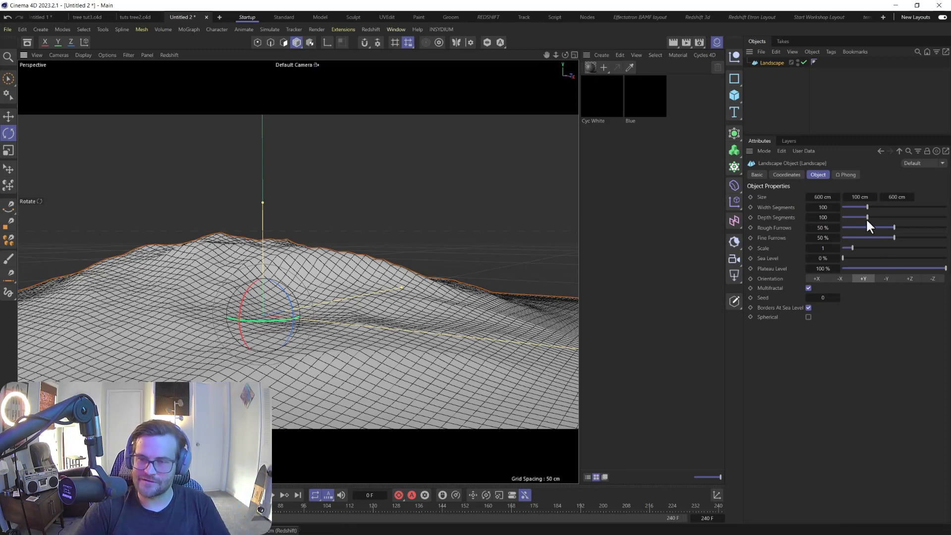
{"action": "double_click", "coordinate": [825, 197]}
{"action": "left_click", "coordinate": [824, 197]}
{"action": "type", "text": "0"}
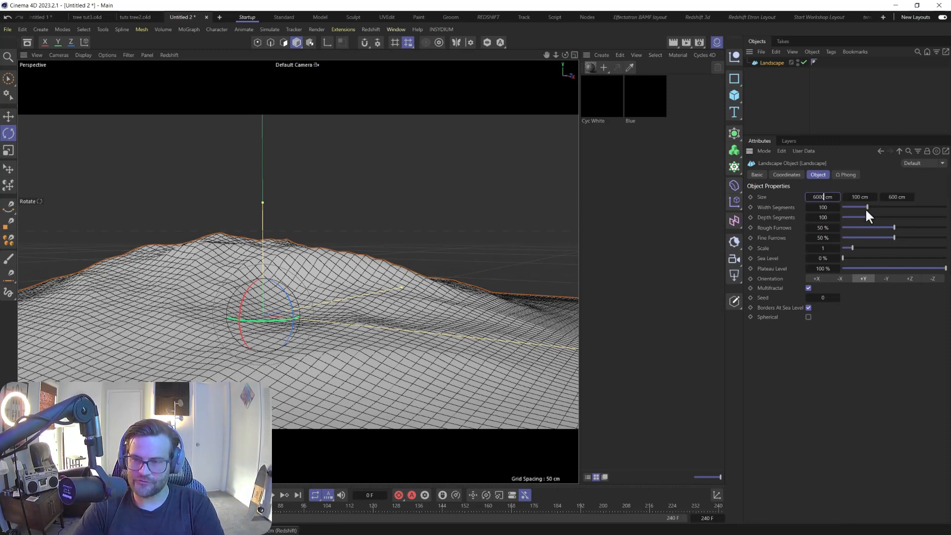
{"action": "double_click", "coordinate": [859, 197]}
{"action": "left_click", "coordinate": [858, 198]}
{"action": "type", "text": "0"}
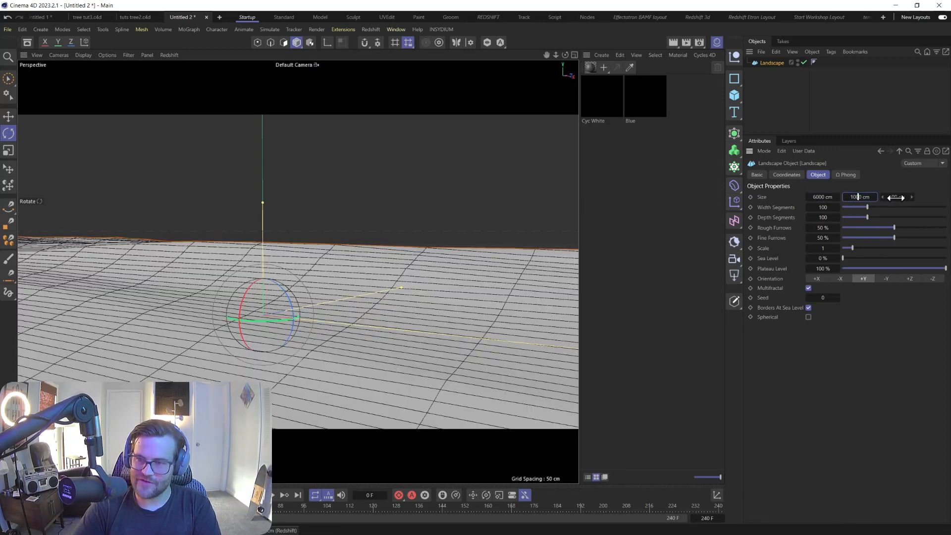
{"action": "double_click", "coordinate": [897, 198]}
{"action": "left_click", "coordinate": [896, 197]}
{"action": "type", "text": "00"}
{"action": "key", "text": "Return"}
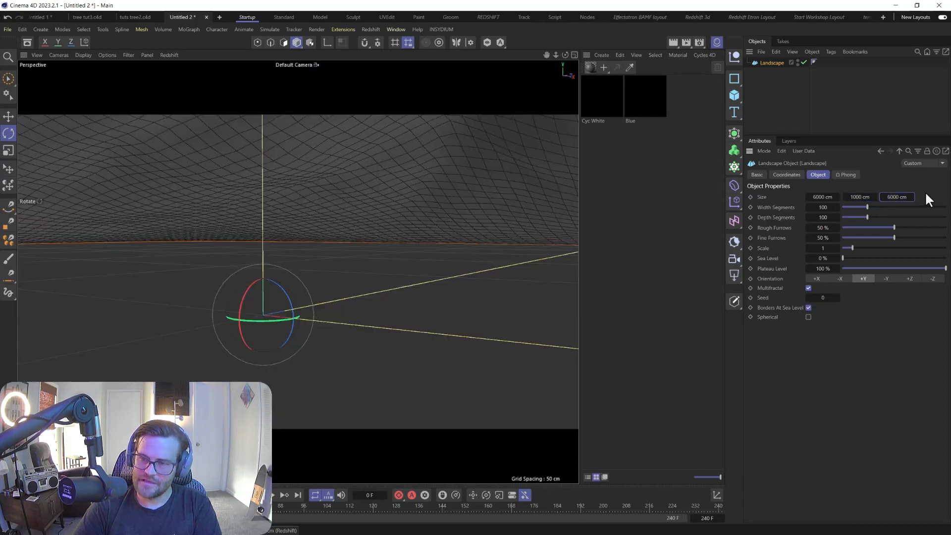
- Try a different seed to vary the landscape's terrain shape
{"action": "scroll", "coordinate": [370, 266], "scroll_direction": "down", "scroll_amount": 2}
{"action": "right_click_drag", "start_coordinate": [320, 209], "coordinate": [315, 362], "text": "alt"}
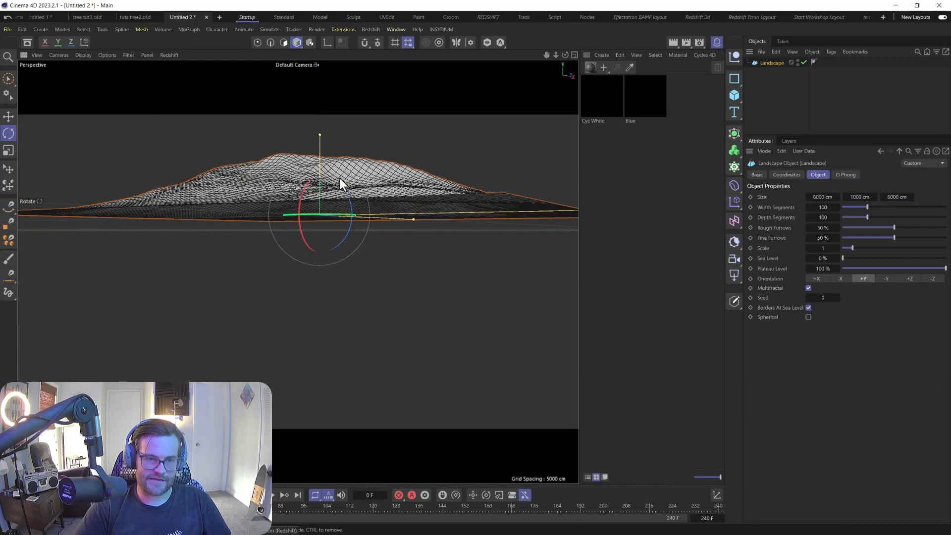
{"action": "left_click_drag", "start_coordinate": [340, 177], "coordinate": [328, 313], "text": "alt"}
{"action": "right_click_drag", "start_coordinate": [328, 313], "coordinate": [334, 261], "text": "alt"}
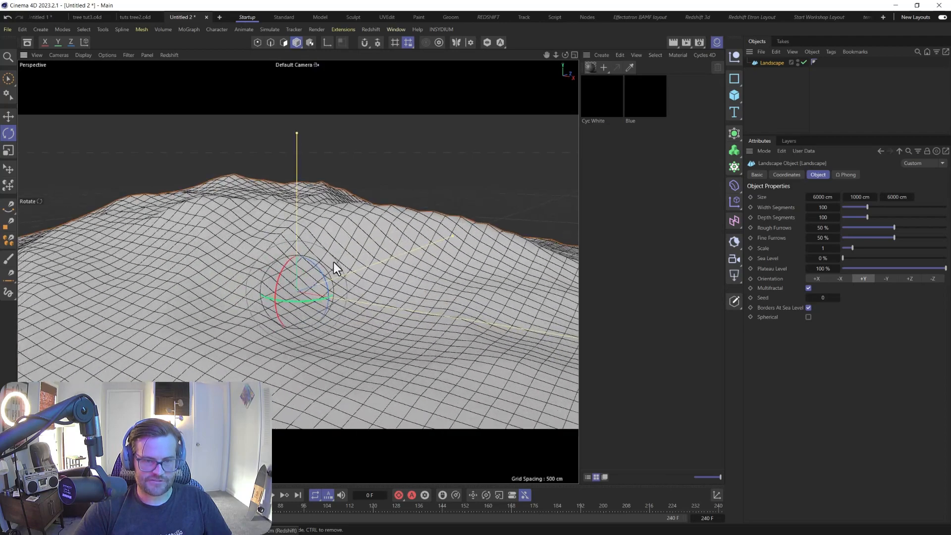
{"action": "left_click_drag", "start_coordinate": [334, 261], "coordinate": [327, 247], "text": "alt"}
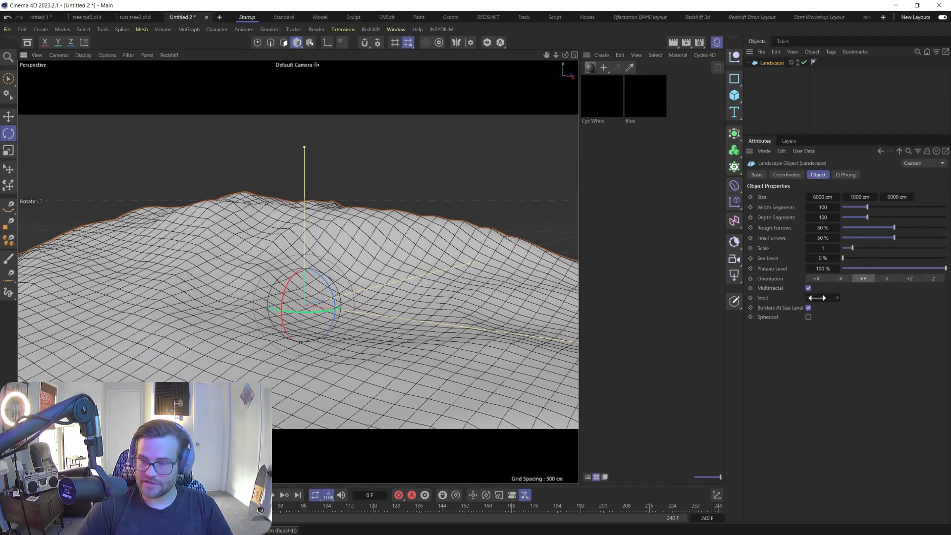
{"action": "left_click_drag", "start_coordinate": [823, 297], "coordinate": [872, 298]}
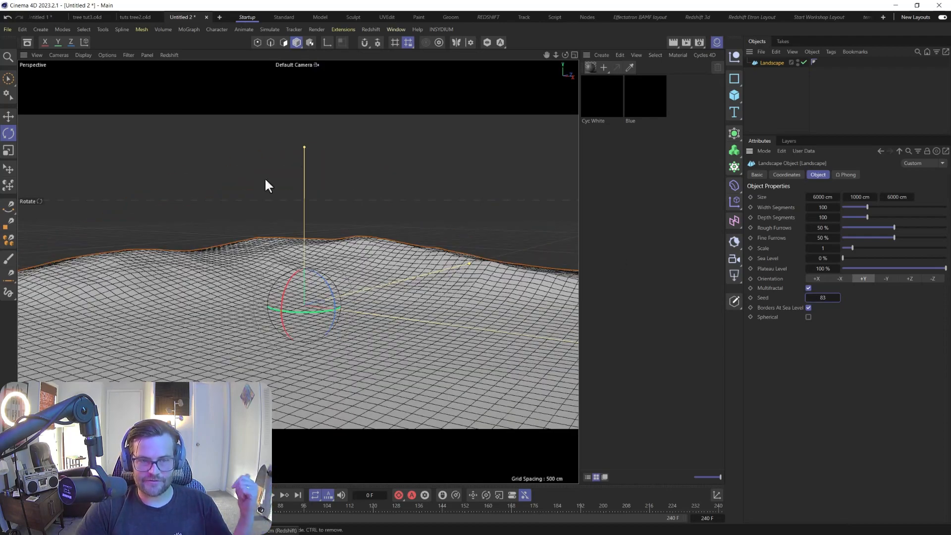
- Raise the landscape's height to about 1507 cm and set its seed to 0
{"action": "left_click_drag", "start_coordinate": [303, 147], "coordinate": [307, 89]}
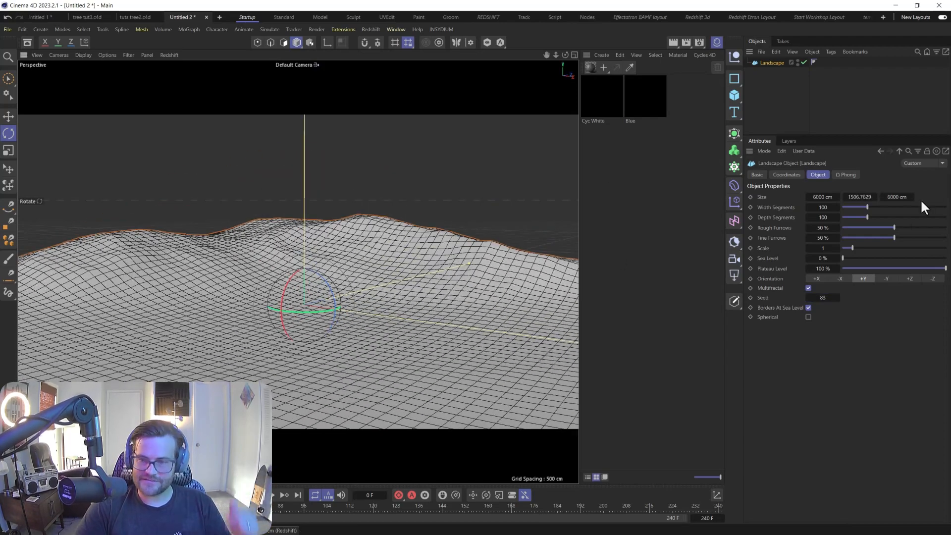
{"action": "double_click", "coordinate": [822, 298]}
{"action": "type", "text": "0"}
{"action": "key", "text": "Return"}
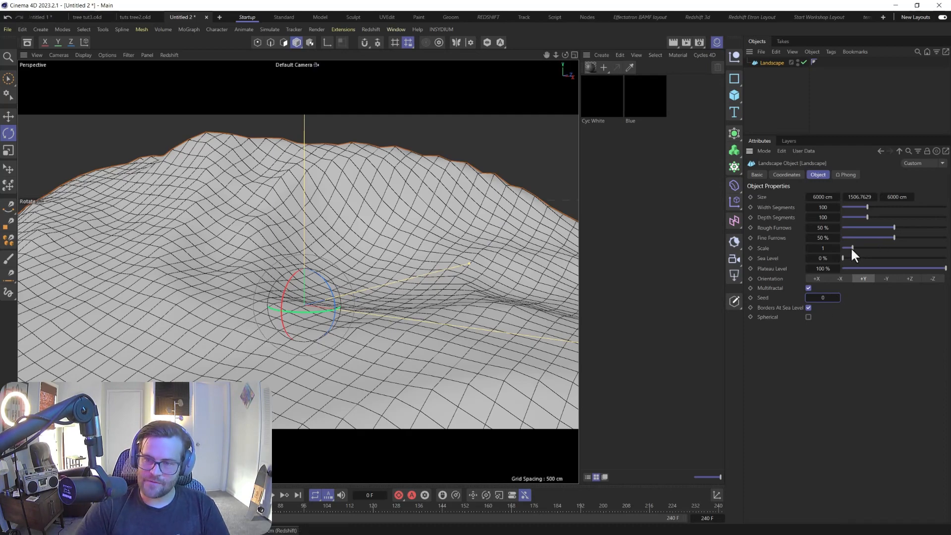
- Refine the landscape with scale 0.42, width and depth segments of 400, and rough furrows at 0 %
{"action": "left_click_drag", "start_coordinate": [852, 249], "coordinate": [846, 250]}
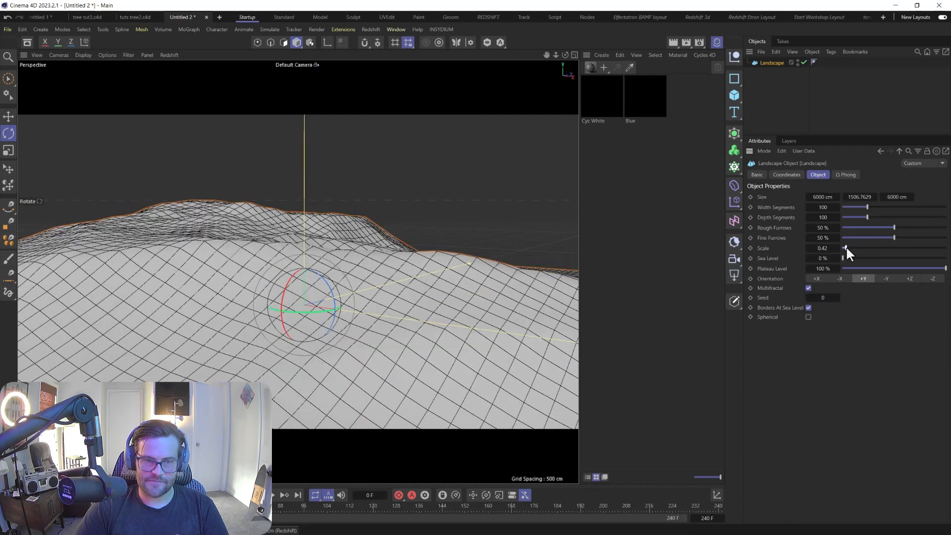
{"action": "left_click_drag", "start_coordinate": [869, 208], "coordinate": [949, 219]}
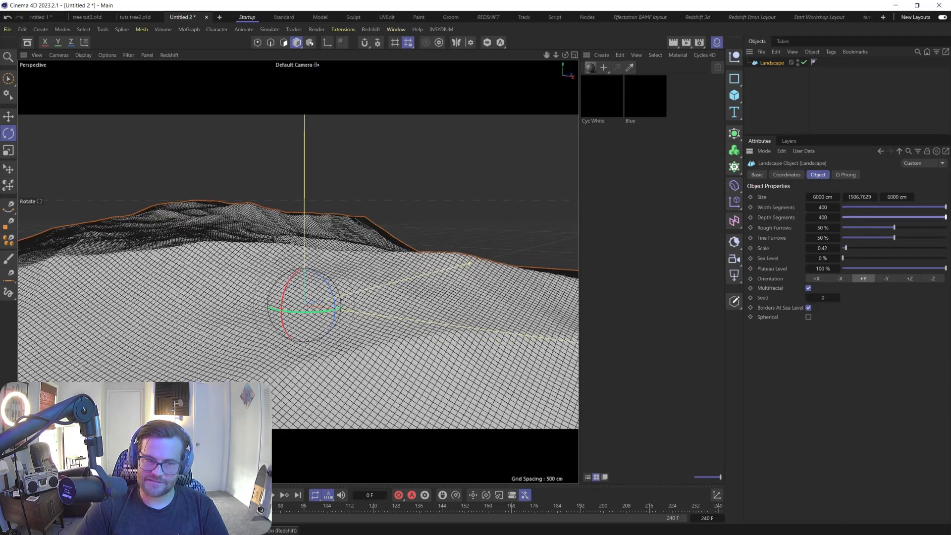
{"action": "left_click_drag", "start_coordinate": [877, 229], "coordinate": [838, 227]}
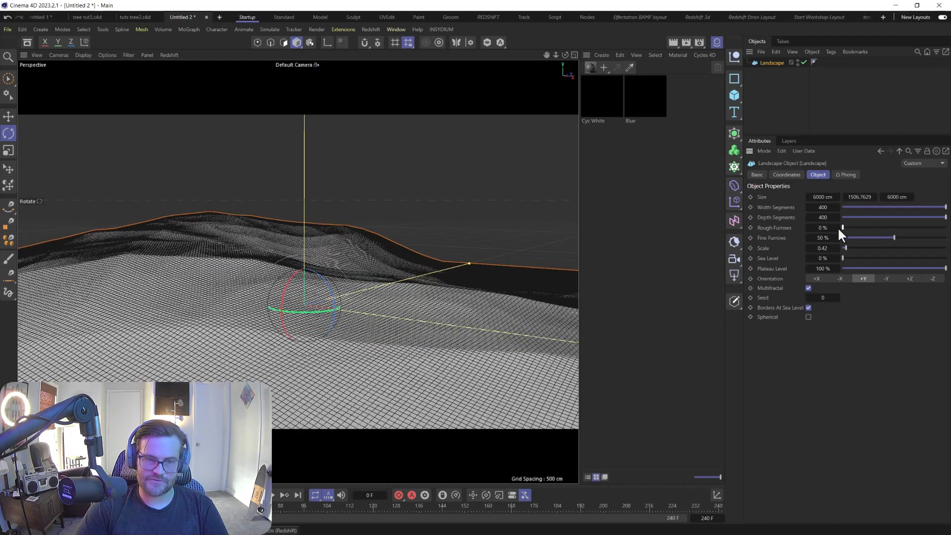
{"action": "left_click_drag", "start_coordinate": [320, 318], "coordinate": [294, 298], "text": "alt"}
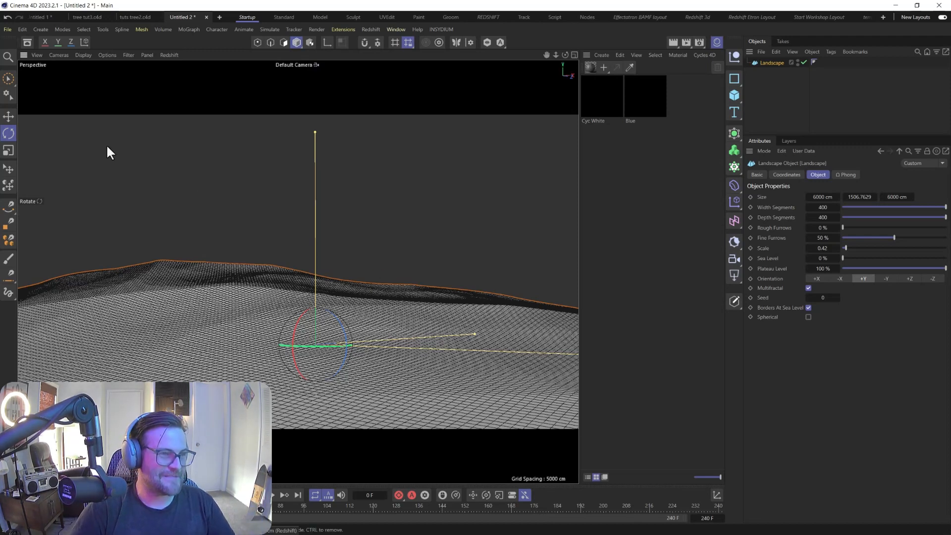
- Search the asset library for "tree" and add the Field Maple 01 - Middle-Aged - Fall model to the scene
{"action": "left_click", "coordinate": [28, 42]}
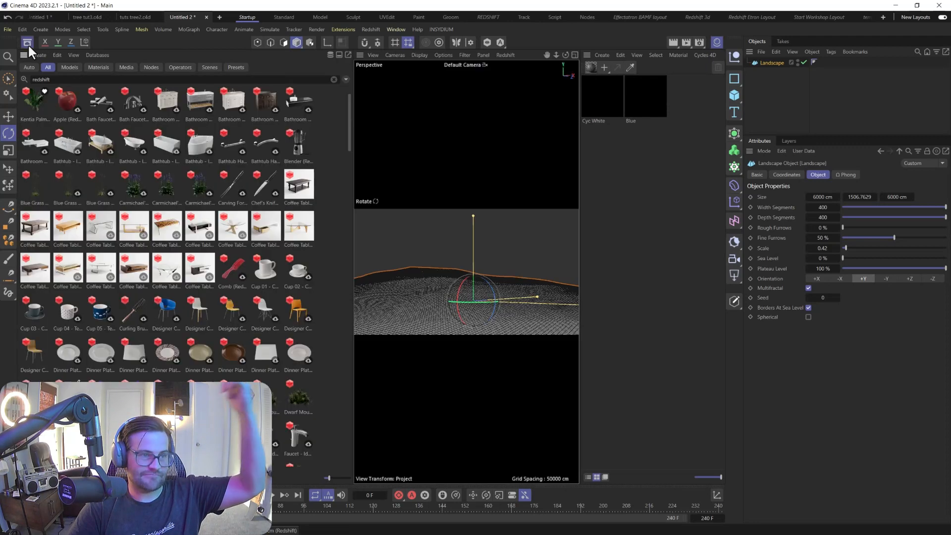
{"action": "left_click_drag", "start_coordinate": [101, 83], "coordinate": [1, 89]}
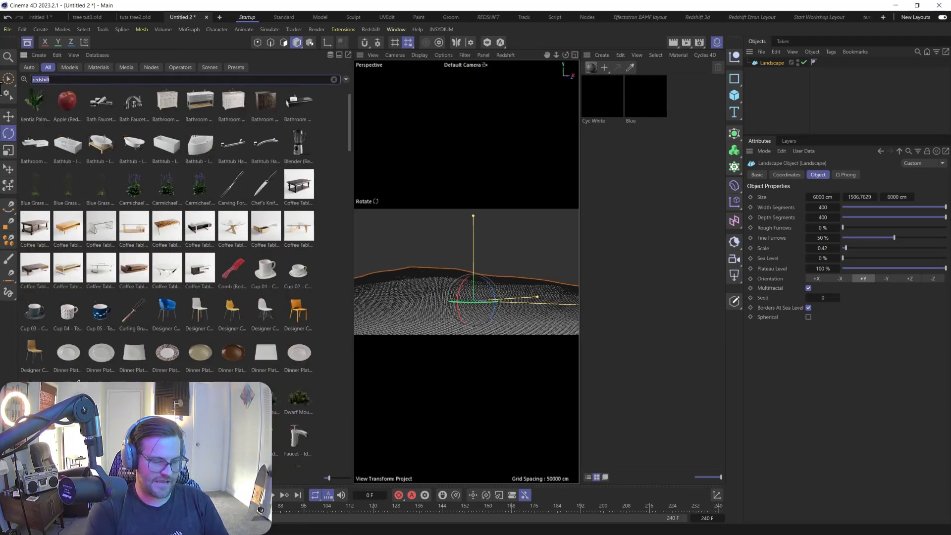
{"action": "type", "text": "tree"}
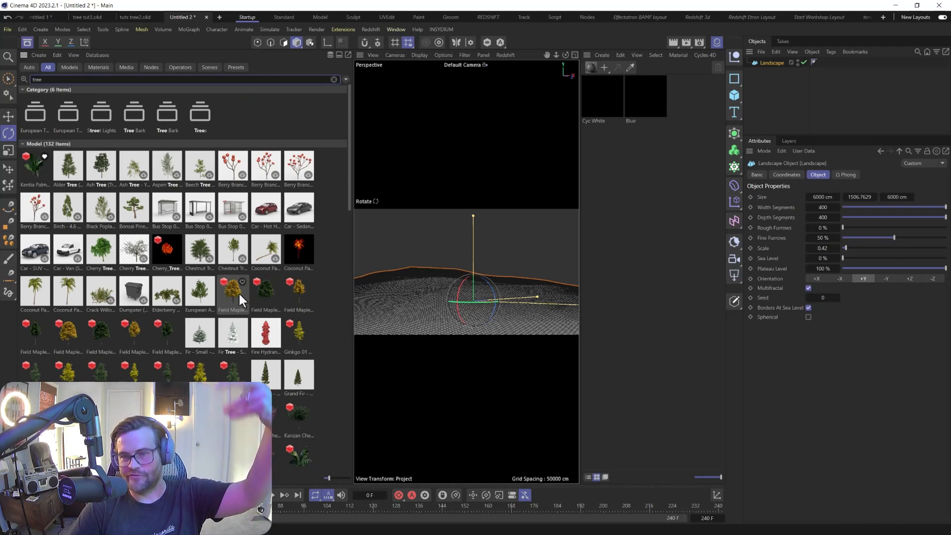
{"action": "left_click_drag", "start_coordinate": [237, 289], "coordinate": [452, 288]}
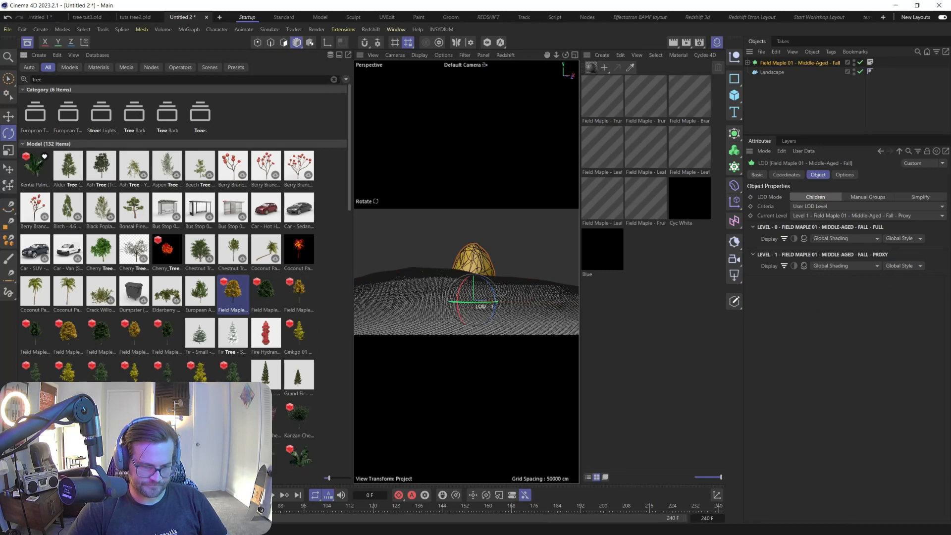
- Add the Field Maple 01 Young, Field Maple 02 Middle-Aged and Field Maple 02 Young fall models, and close the Asset Browser
{"action": "scroll", "coordinate": [183, 257], "scroll_direction": "down", "scroll_amount": 2}
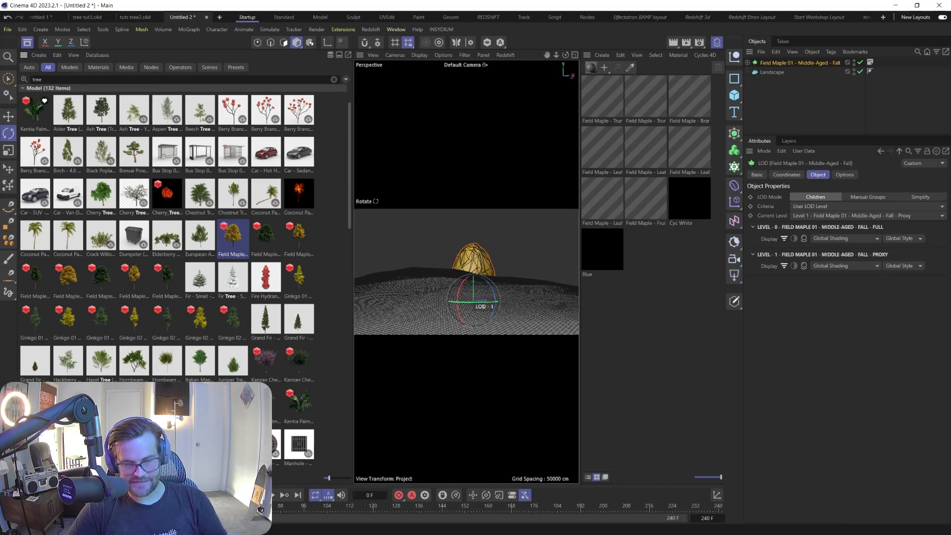
{"action": "left_click_drag", "start_coordinate": [284, 233], "coordinate": [457, 274]}
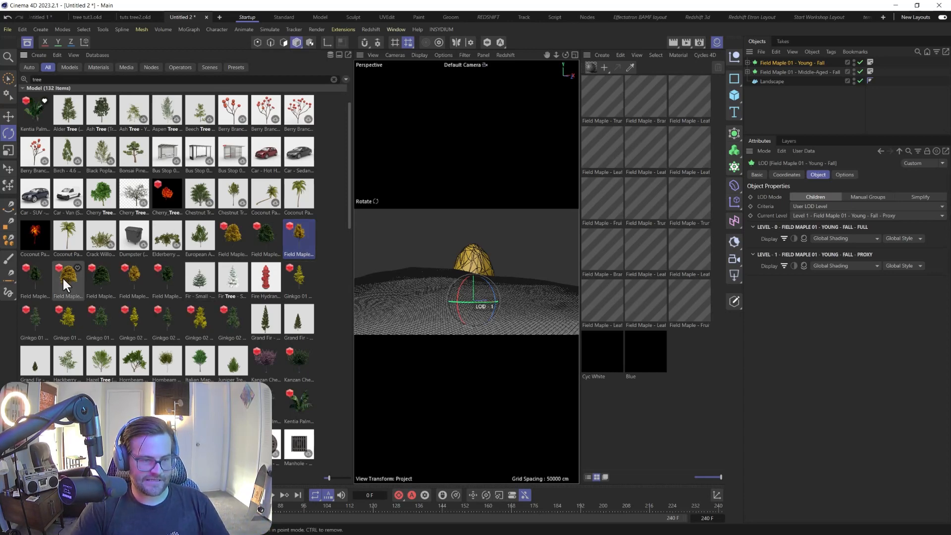
{"action": "left_click_drag", "start_coordinate": [64, 277], "coordinate": [500, 248]}
{"action": "left_click_drag", "start_coordinate": [132, 278], "coordinate": [420, 270]}
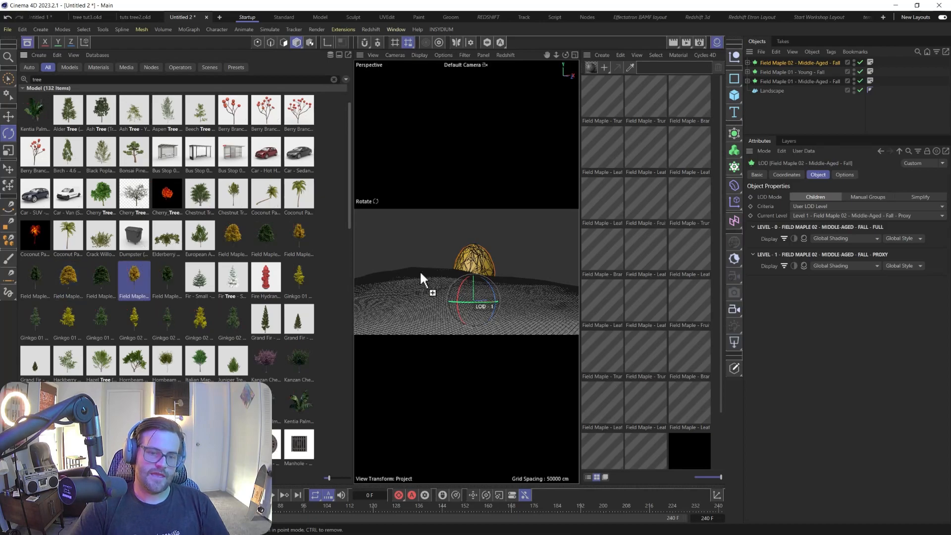
{"action": "left_click_drag", "start_coordinate": [426, 320], "coordinate": [454, 247]}
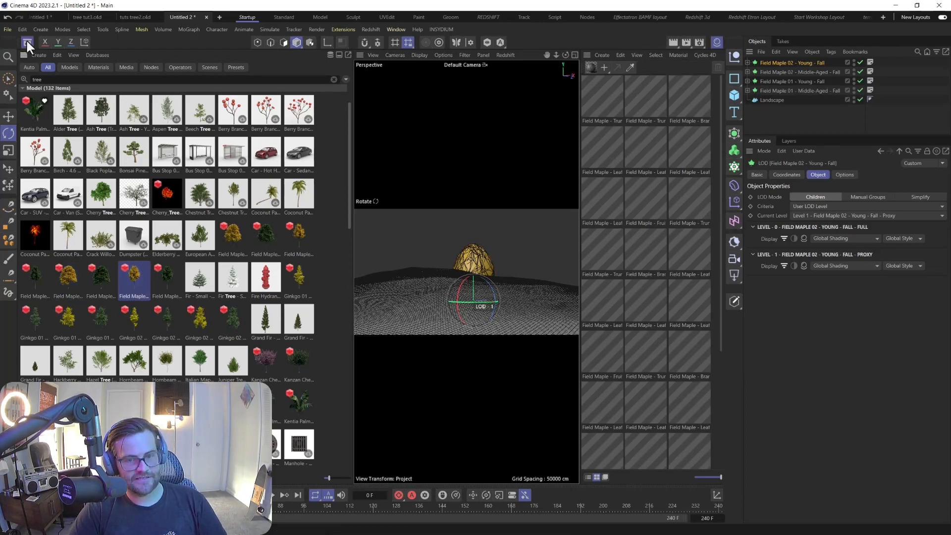
{"action": "left_click", "coordinate": [26, 40]}
- Set Field Maple 01 - Middle-Aged - Fall to its Level 0 full version and isolate the tree in the viewport
{"action": "left_click_drag", "start_coordinate": [341, 280], "coordinate": [319, 314], "text": "alt"}
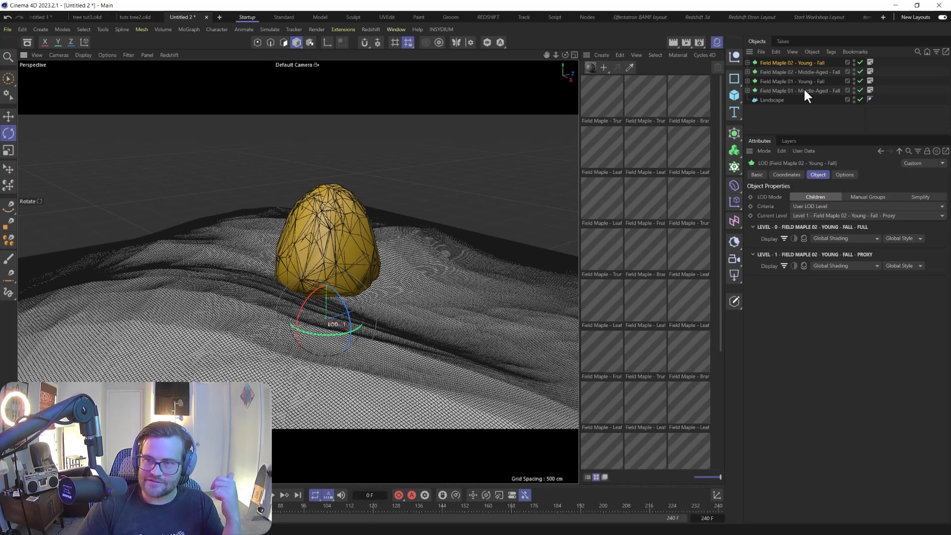
{"action": "left_click", "coordinate": [789, 92]}
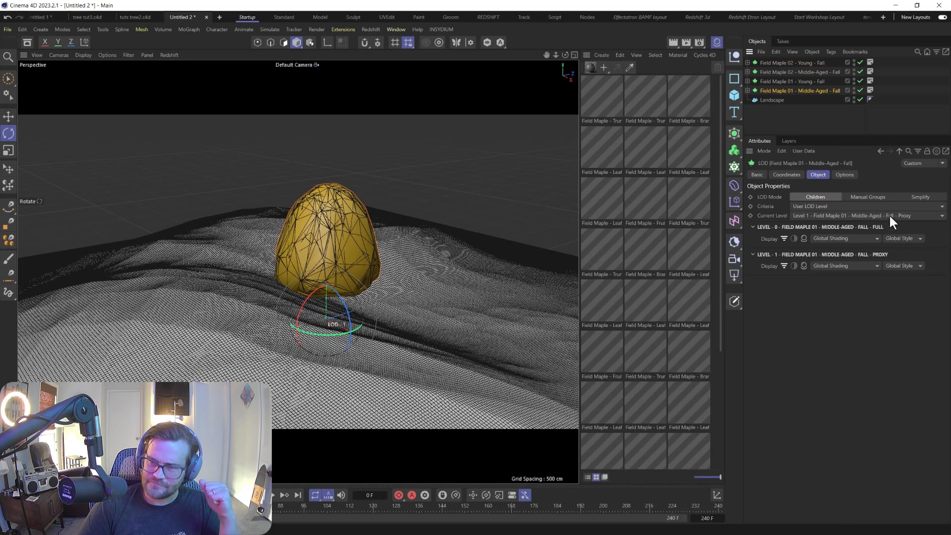
{"action": "left_click", "coordinate": [806, 215]}
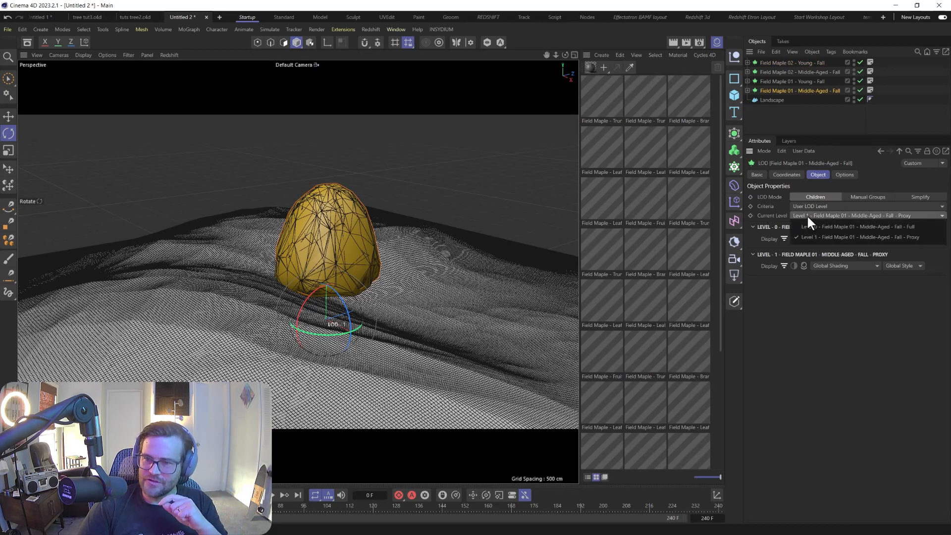
{"action": "left_click", "coordinate": [851, 226]}
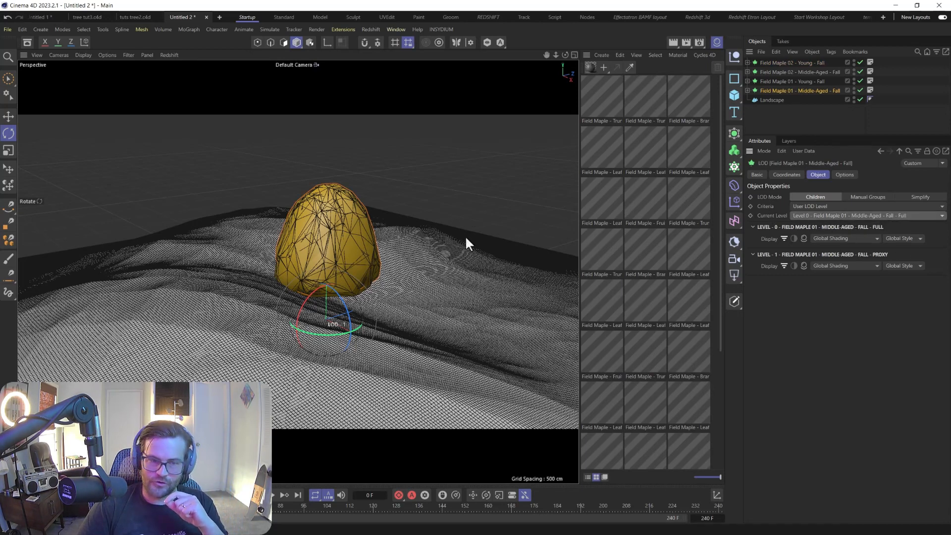
{"action": "left_click", "coordinate": [487, 42]}
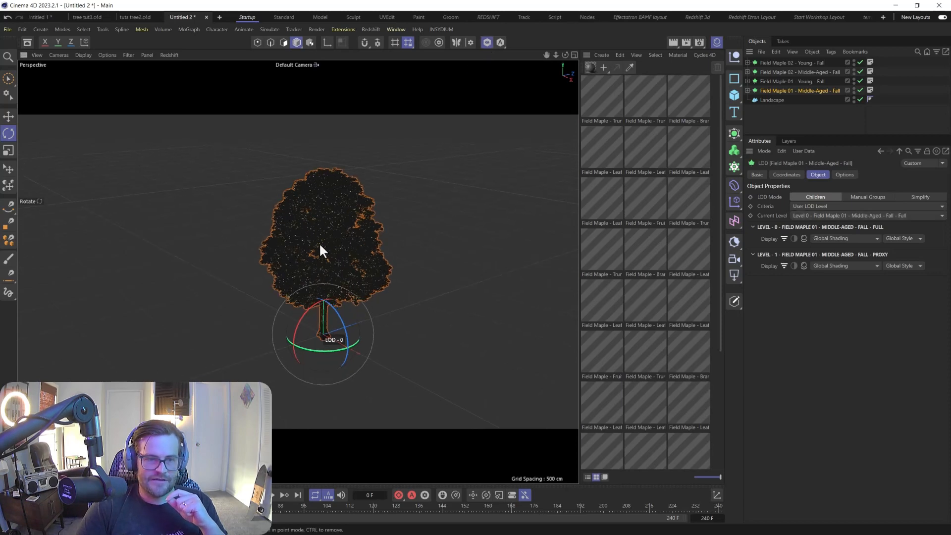
- Switch the middle-aged Field Maple 01 to its Level 1 proxy and refresh the solo view to show it
{"action": "left_click", "coordinate": [878, 214]}
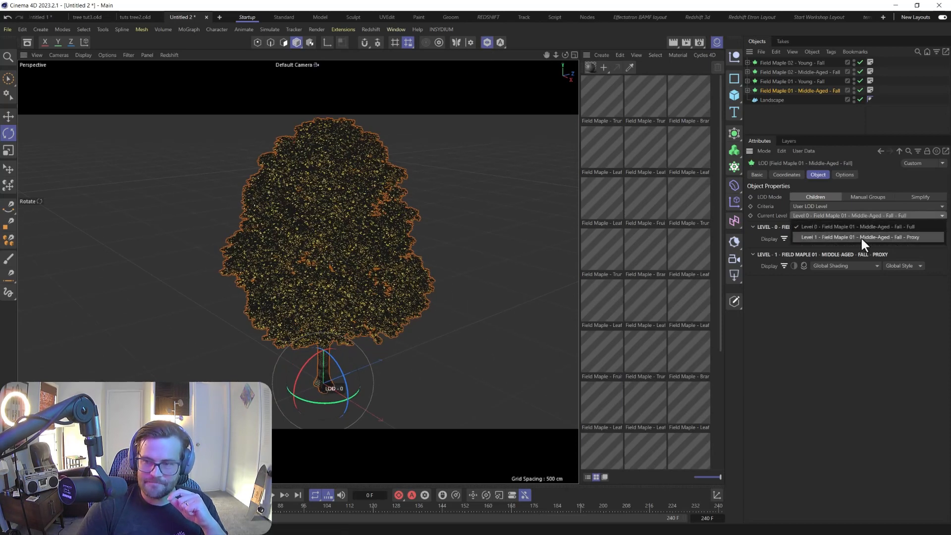
{"action": "left_click", "coordinate": [860, 236]}
{"action": "scroll", "coordinate": [316, 307], "scroll_direction": "down", "scroll_amount": 5}
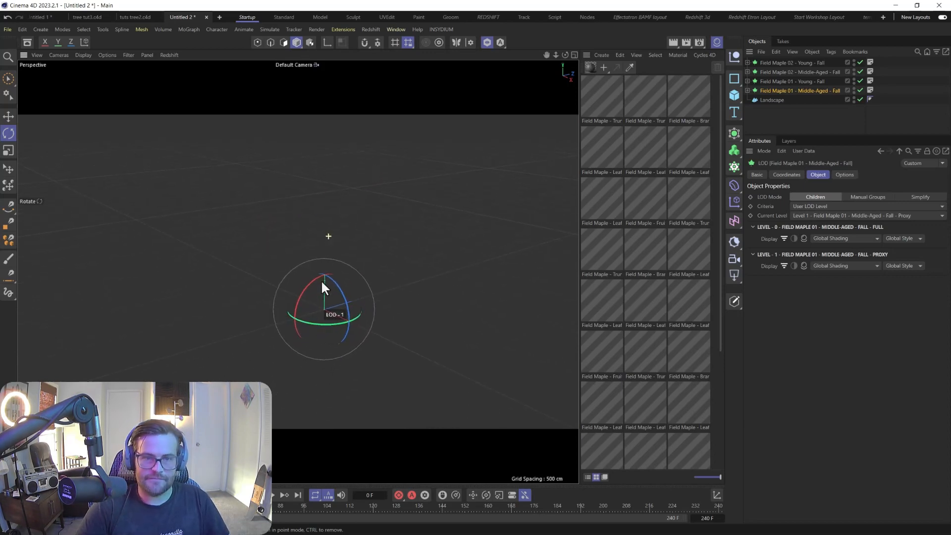
{"action": "left_click", "coordinate": [487, 42]}
{"action": "left_click", "coordinate": [487, 42]}
{"action": "scroll", "coordinate": [328, 278], "scroll_direction": "up", "scroll_amount": 5}
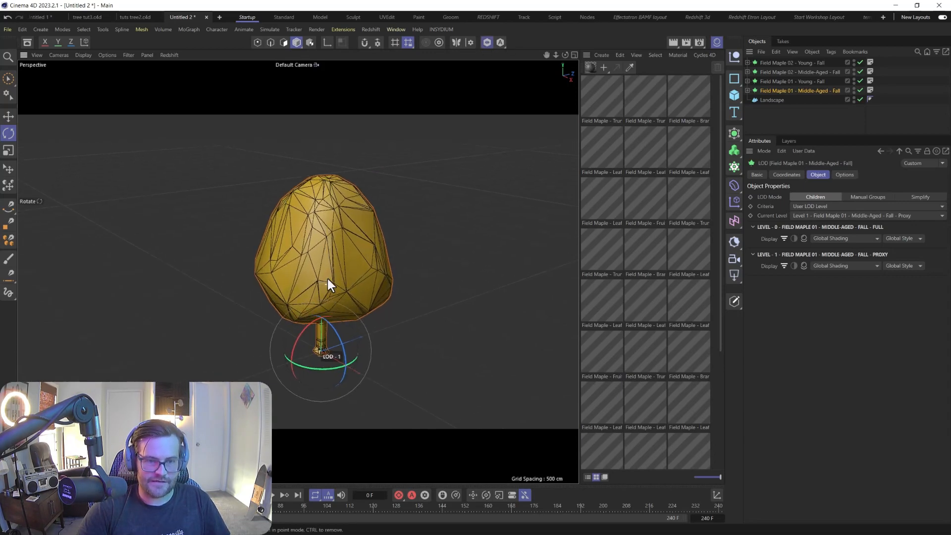
- Switch the isolated maple back to its Level 0 full version, refresh the solo view and inspect the foliage up close
{"action": "left_click", "coordinate": [856, 214]}
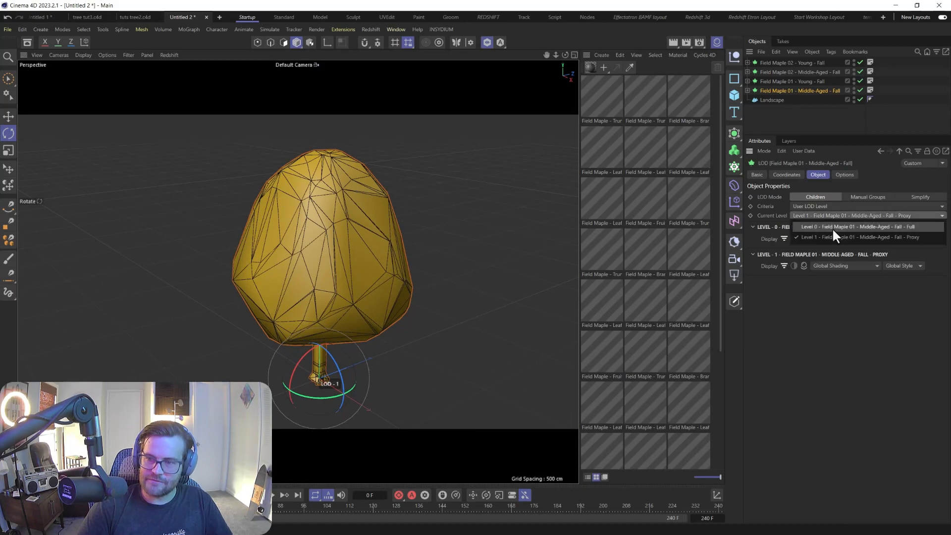
{"action": "left_click", "coordinate": [832, 227]}
{"action": "left_click", "coordinate": [487, 43]}
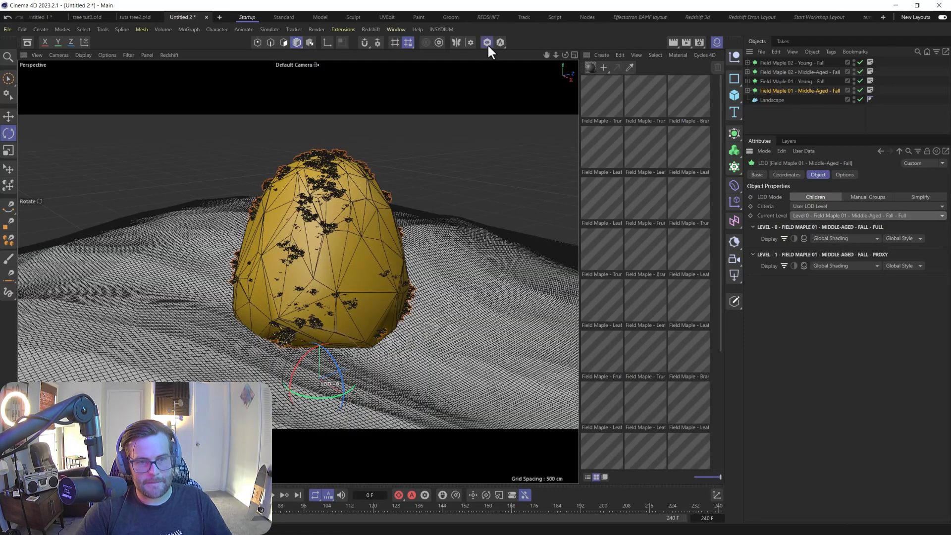
{"action": "left_click", "coordinate": [487, 42]}
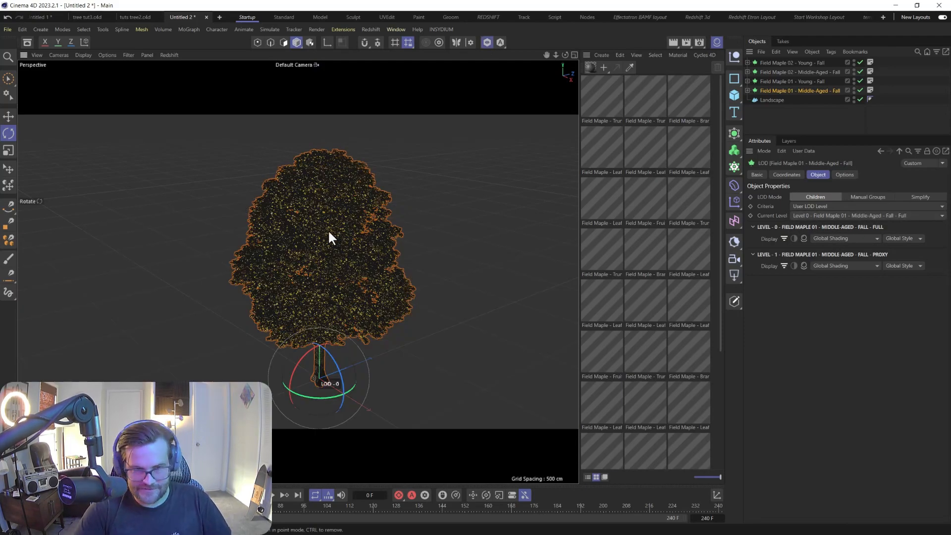
{"action": "scroll", "coordinate": [329, 237], "scroll_direction": "up", "scroll_amount": 5}
{"action": "left_click_drag", "start_coordinate": [313, 263], "coordinate": [332, 293], "text": "alt"}
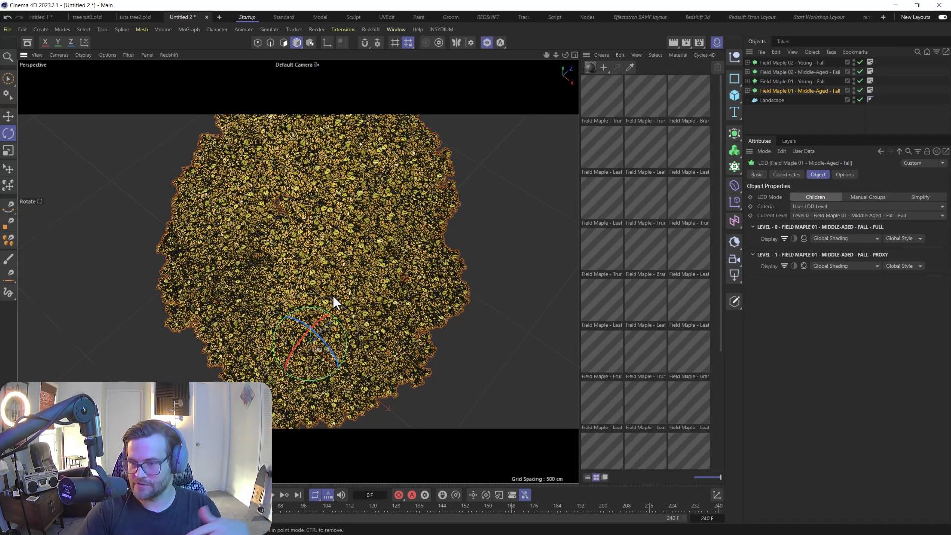
- Keep the maple's LOD criteria at User LOD Level, set its current level to Level 1 proxy and turn off solo mode
{"action": "left_click", "coordinate": [909, 206]}
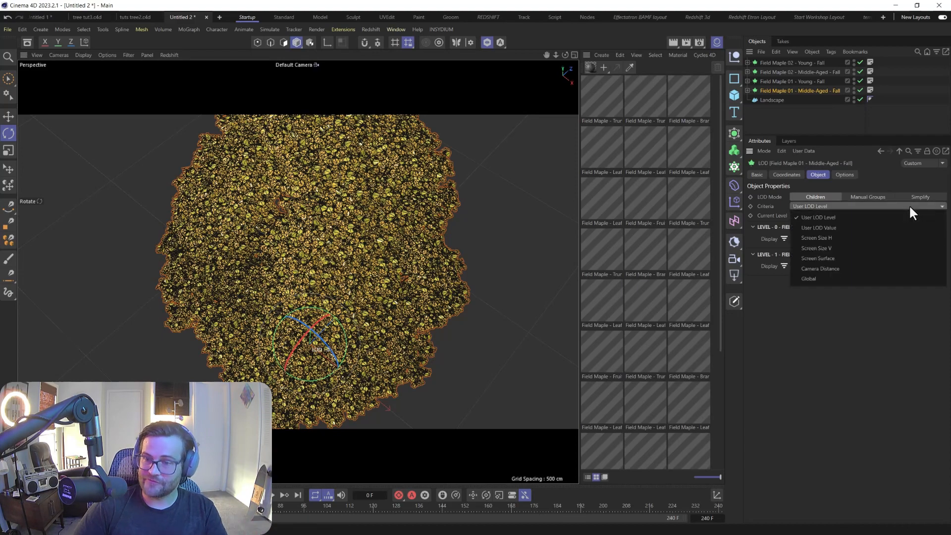
{"action": "left_click", "coordinate": [825, 207]}
{"action": "left_click", "coordinate": [821, 216]}
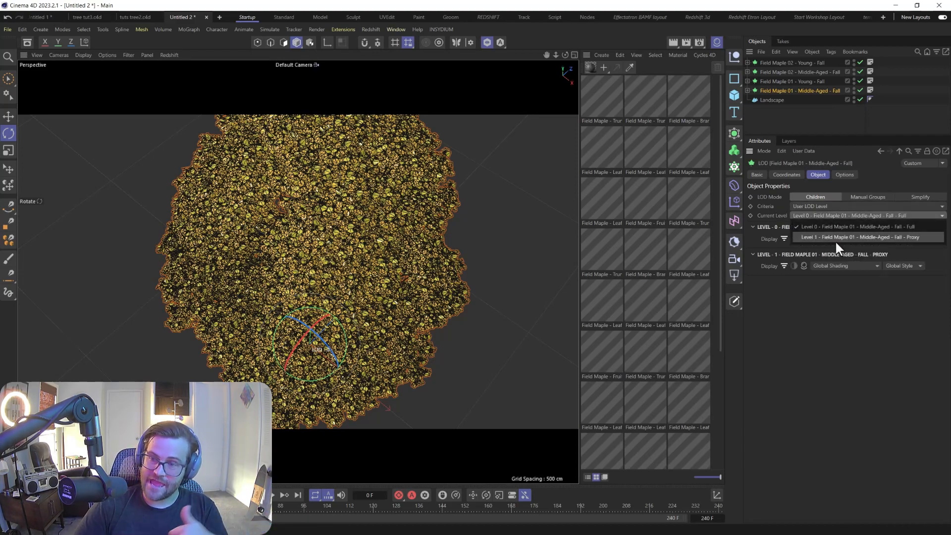
{"action": "left_click", "coordinate": [837, 237]}
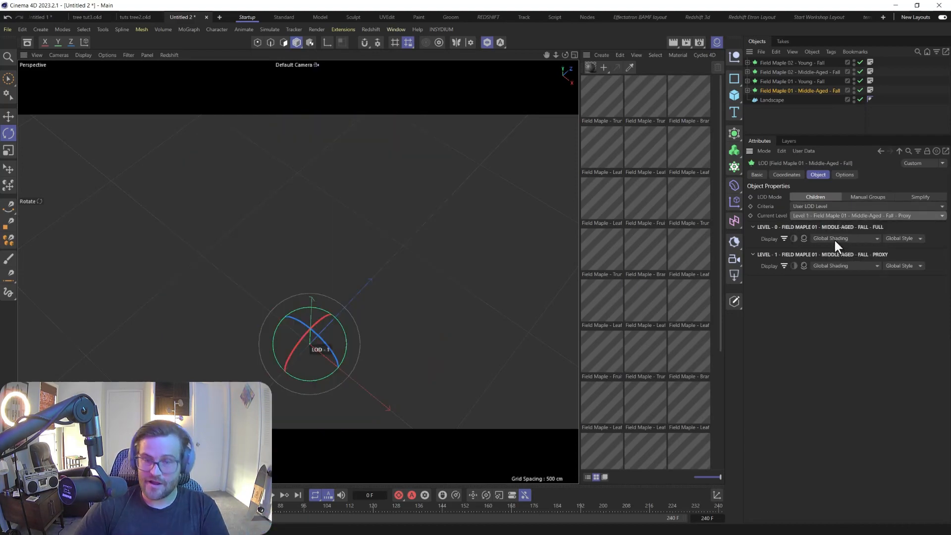
{"action": "left_click", "coordinate": [487, 42]}
{"action": "scroll", "coordinate": [339, 279], "scroll_direction": "down", "scroll_amount": 4}
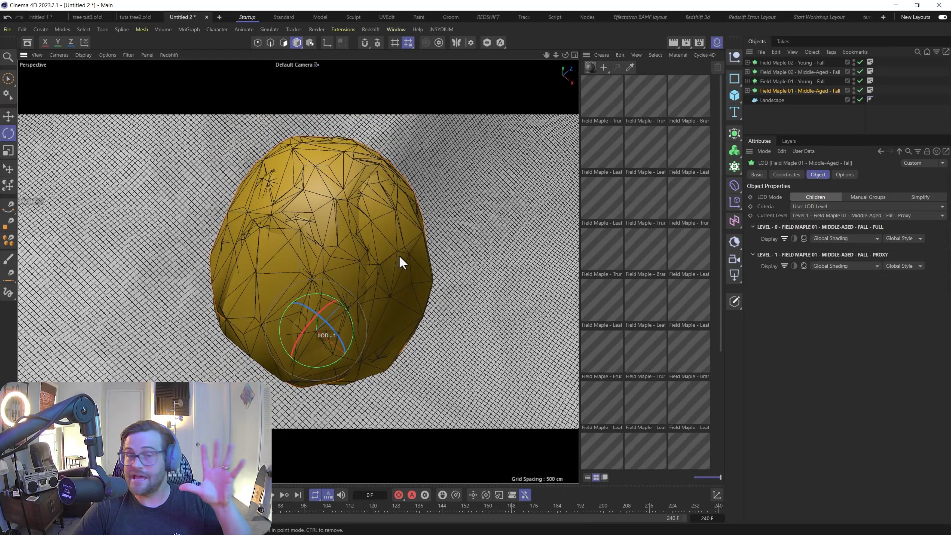
- Examine the maple's LOD options for the Use LOD 0 for Rendering setting
{"action": "left_click", "coordinate": [843, 174]}
{"action": "left_click", "coordinate": [778, 220]}
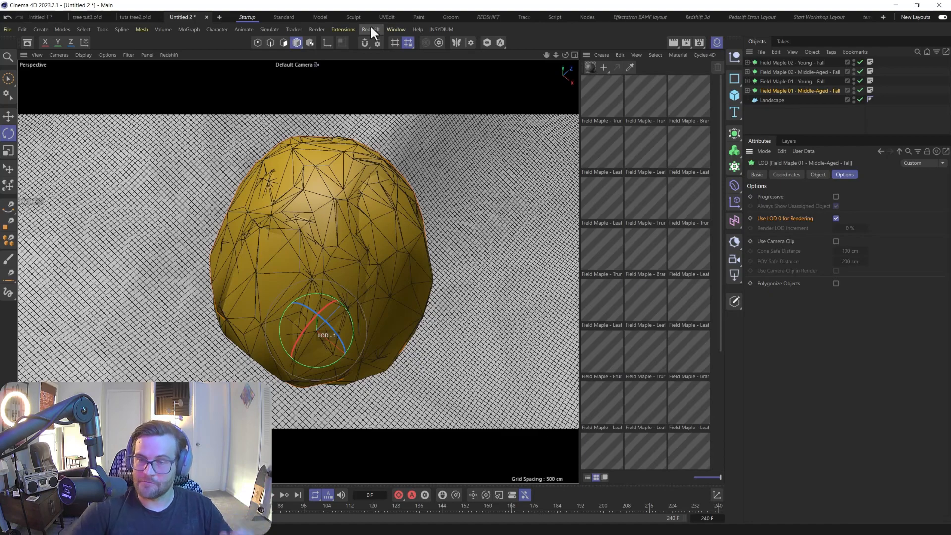
- Examine the annotation tag of the middle-aged Field Maple 01 for its description and creator credit
{"action": "mouse_move", "coordinate": [337, 248]}
{"action": "left_mouse_down", "text": "alt"}
{"action": "mouse_move", "coordinate": [328, 294]}
{"action": "mouse_move", "coordinate": [333, 244]}
{"action": "mouse_move", "coordinate": [331, 263]}
{"action": "left_mouse_up", "text": "alt"}
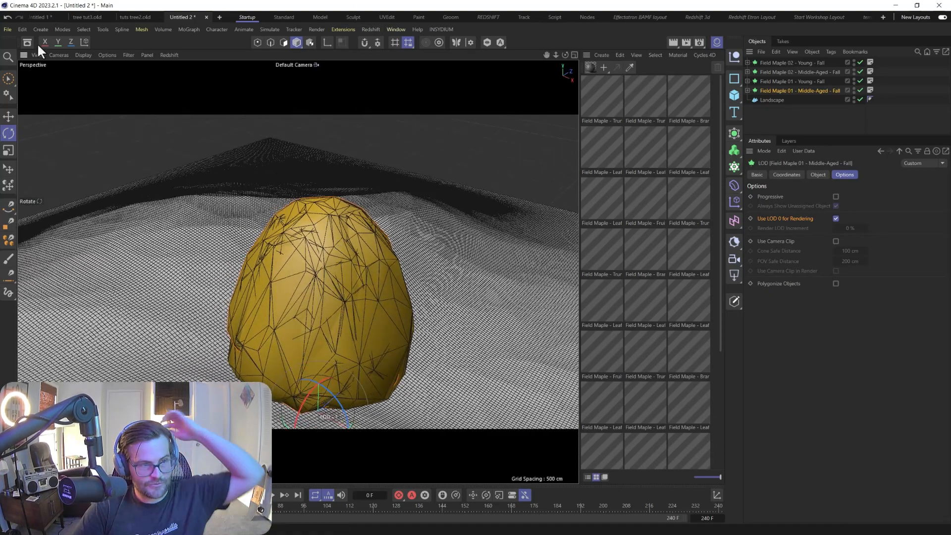
{"action": "left_click", "coordinate": [871, 90]}
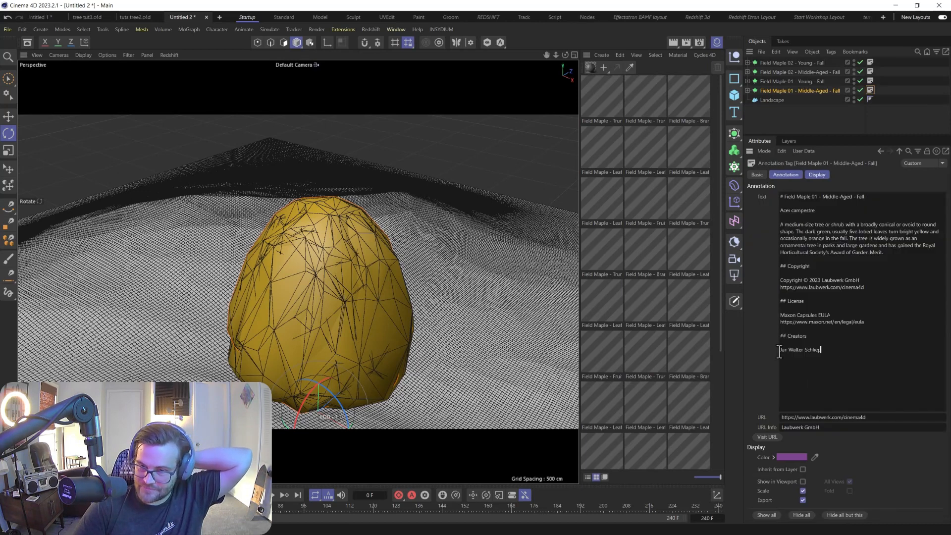
{"action": "left_click_drag", "start_coordinate": [821, 351], "coordinate": [776, 352]}
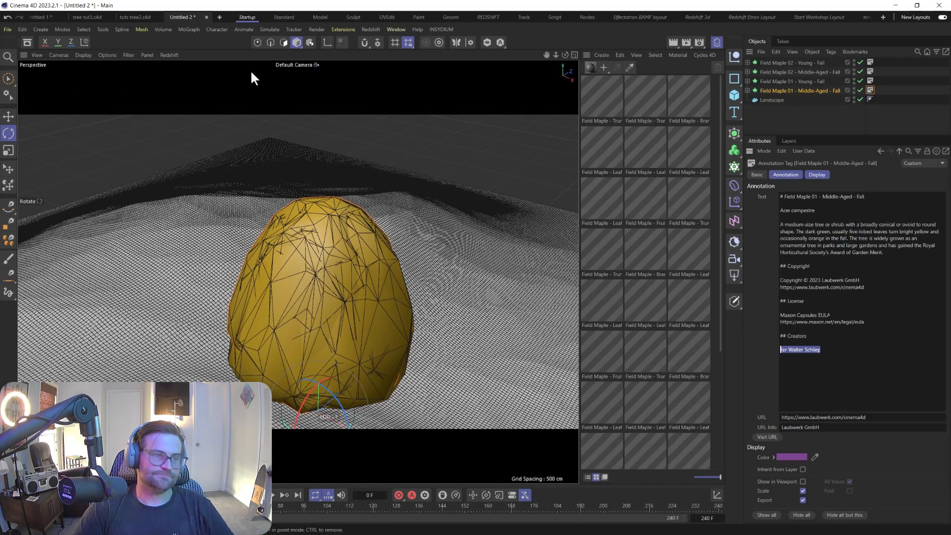
{"action": "left_click", "coordinate": [816, 112]}
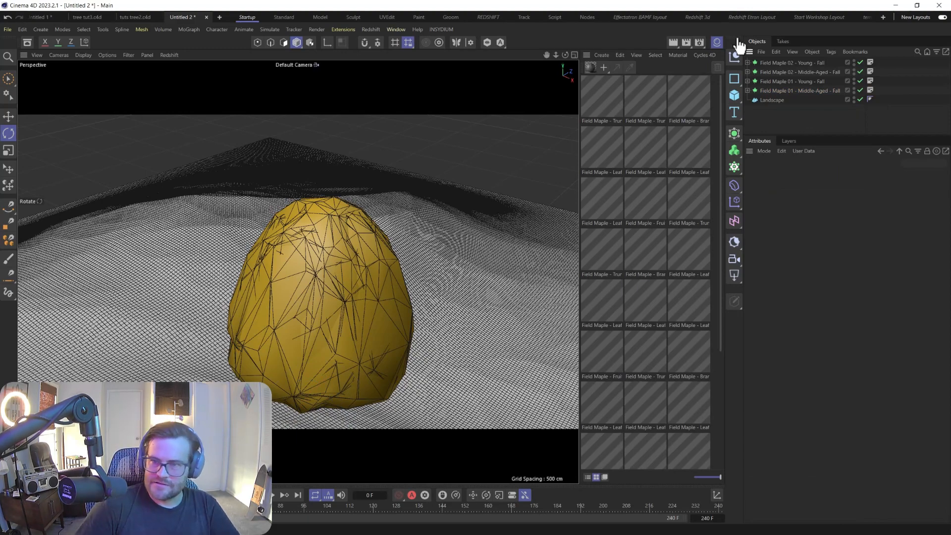
- Hide the material manager and add a Cloner with its instance mode set to Multi-Instance
{"action": "left_click", "coordinate": [720, 44]}
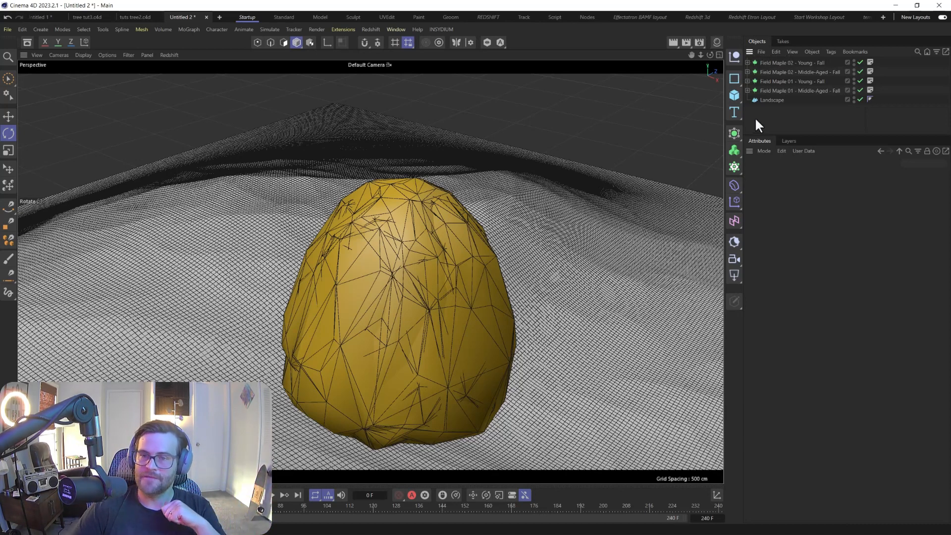
{"action": "left_click", "coordinate": [734, 166]}
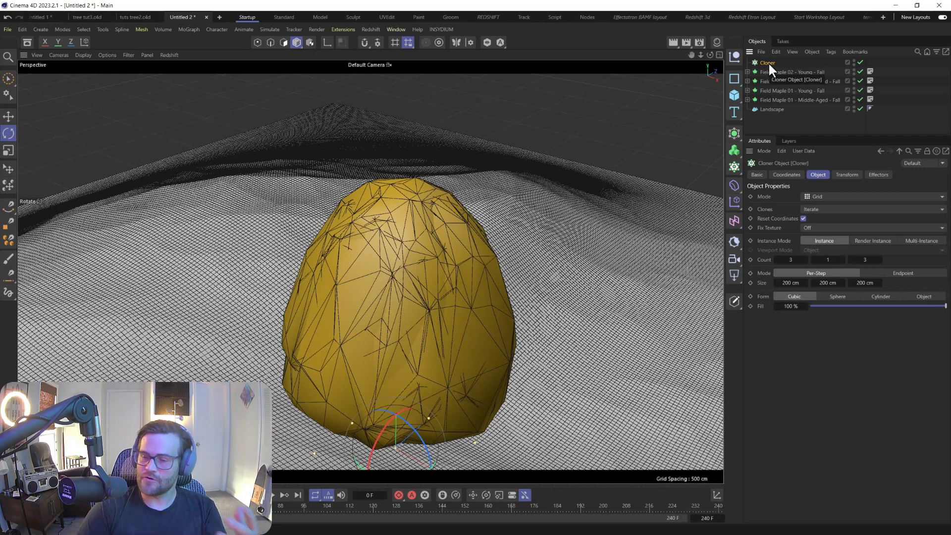
{"action": "left_click", "coordinate": [913, 240]}
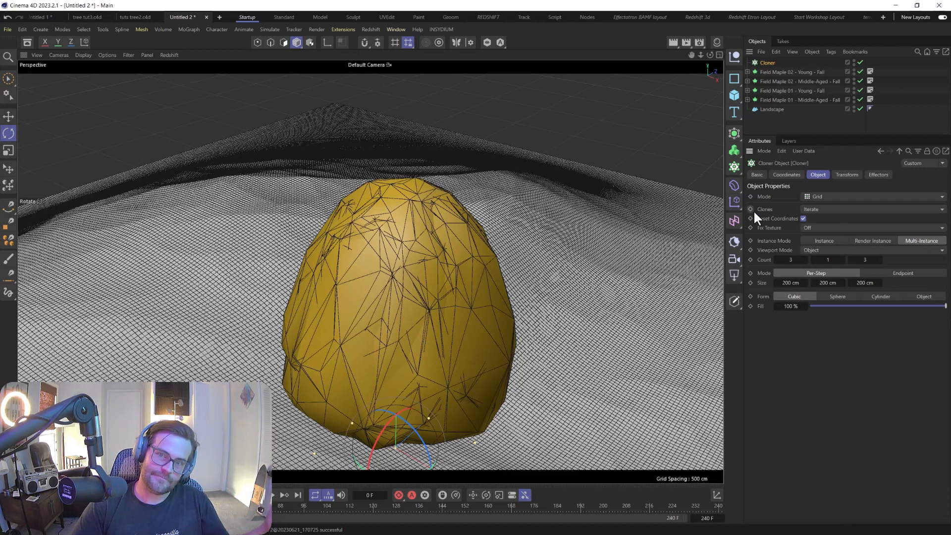
- Set the cloner's mode to Object and assign the Landscape as the object to distribute clones on
{"action": "left_click", "coordinate": [822, 197]}
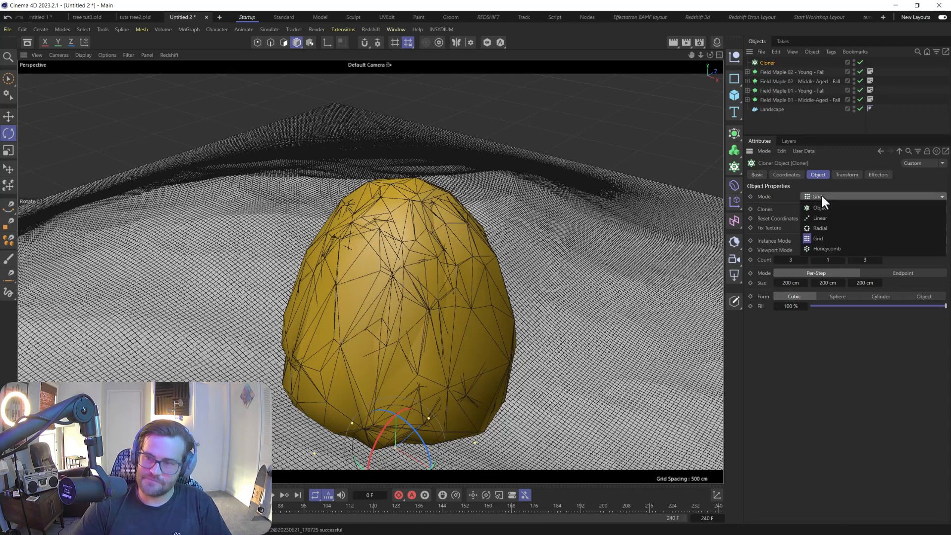
{"action": "left_click", "coordinate": [822, 207]}
{"action": "left_click_drag", "start_coordinate": [777, 108], "coordinate": [836, 270]}
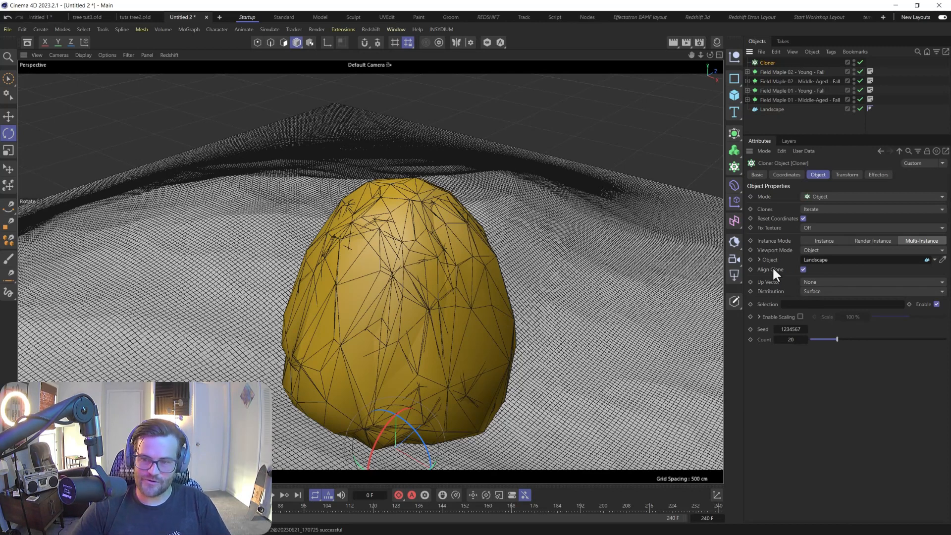
- Nest all four Field Maple trees under the Cloner as its children
{"action": "left_click", "coordinate": [765, 71]}
{"action": "left_click", "coordinate": [773, 98], "text": "shift"}
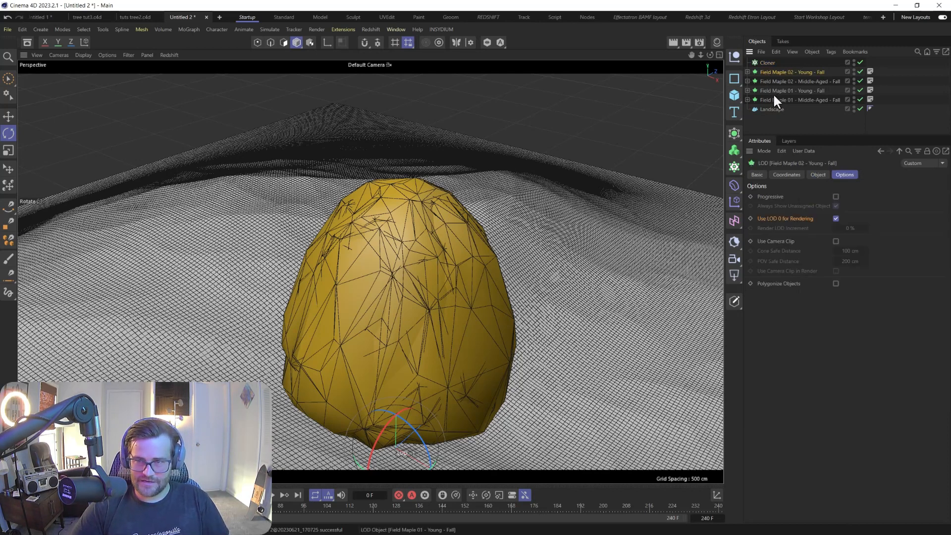
{"action": "left_click_drag", "start_coordinate": [765, 72], "coordinate": [769, 62]}
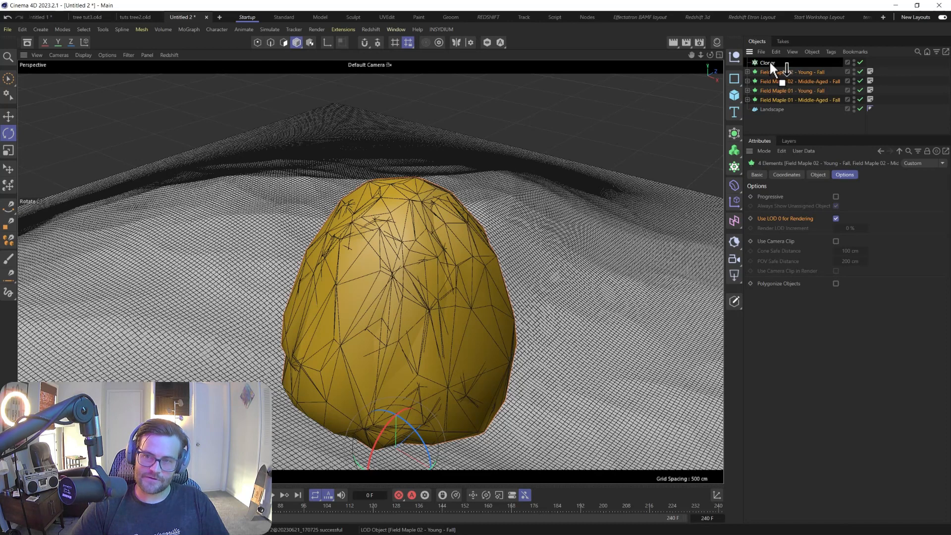
- Set the pitch rotation in the cloner's transform to -90° to stand the trees up
{"action": "left_click", "coordinate": [768, 63]}
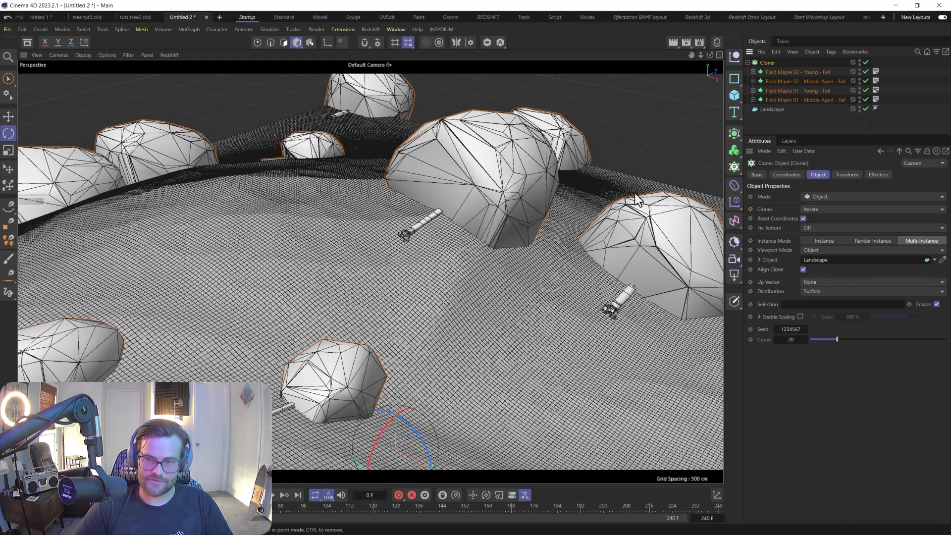
{"action": "left_click", "coordinate": [844, 174]}
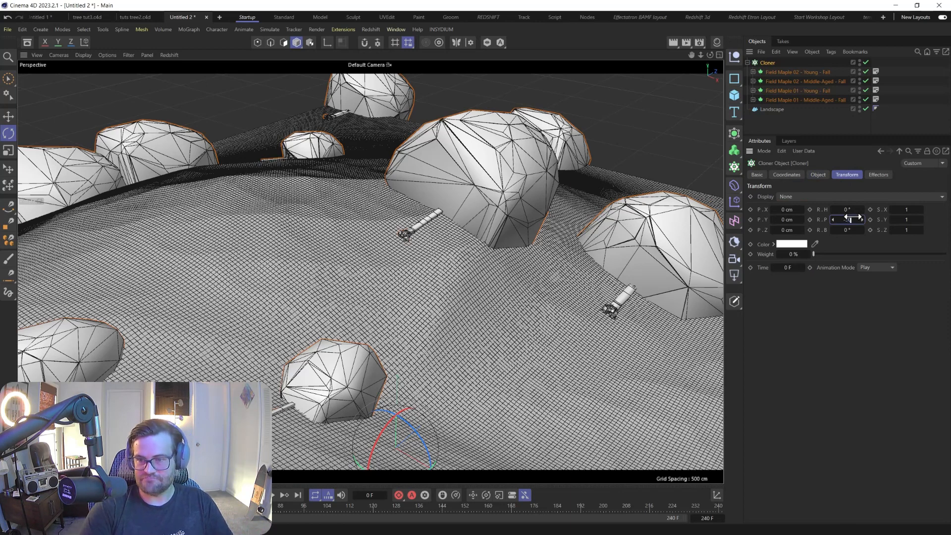
{"action": "left_click_drag", "start_coordinate": [846, 219], "coordinate": [847, 218]}
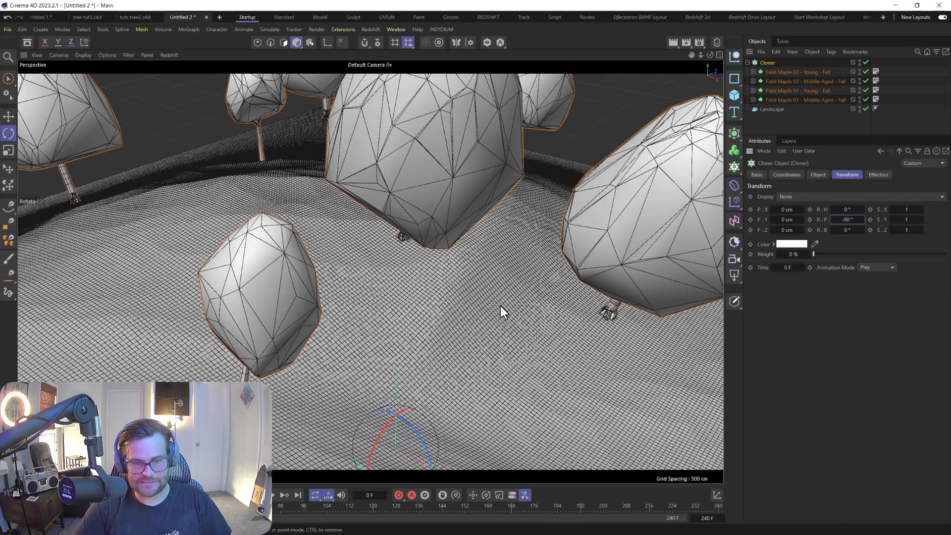
- Raise the landscape's Rough Furrows and Fine Furrows to 100% to test how the trees follow rough terrain
{"action": "left_click", "coordinate": [772, 109]}
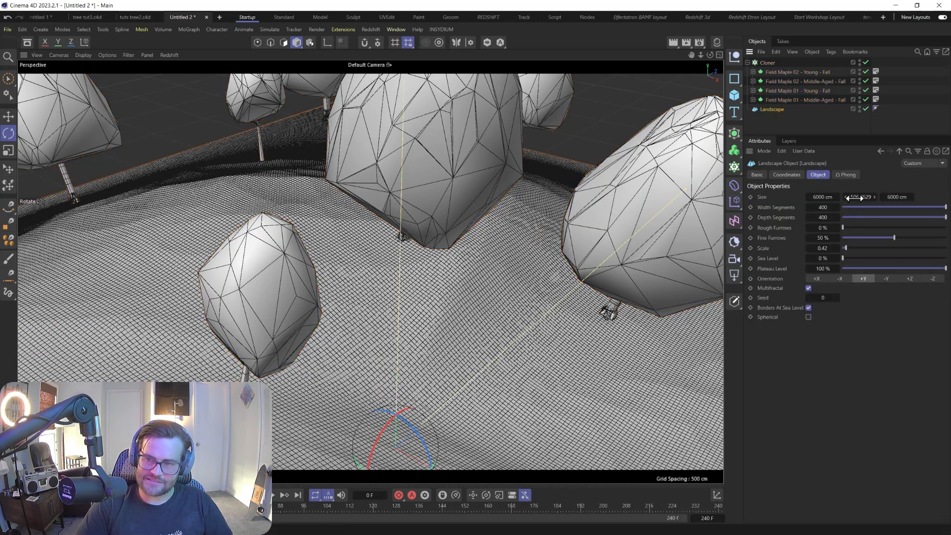
{"action": "left_click_drag", "start_coordinate": [857, 227], "coordinate": [947, 227]}
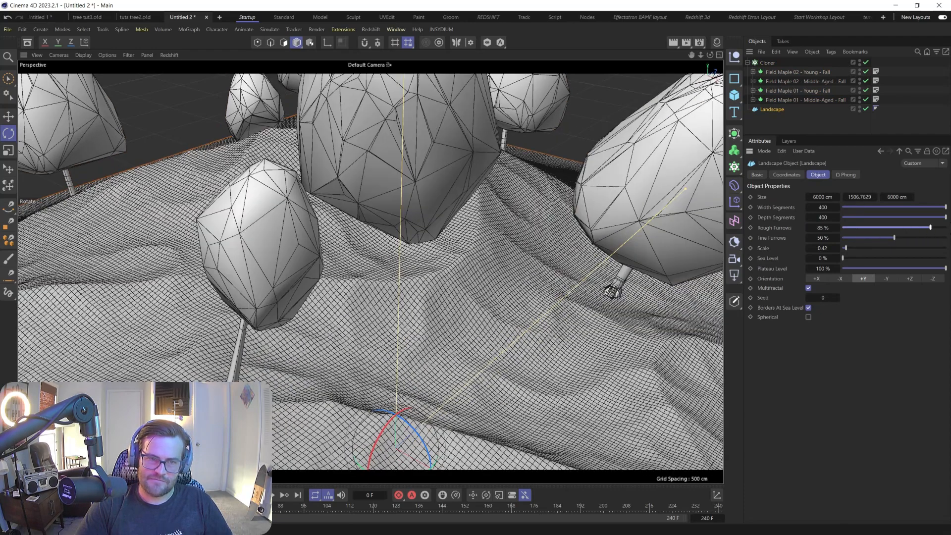
{"action": "left_click_drag", "start_coordinate": [856, 238], "coordinate": [947, 235]}
{"action": "left_click_drag", "start_coordinate": [363, 305], "coordinate": [332, 294], "text": "alt"}
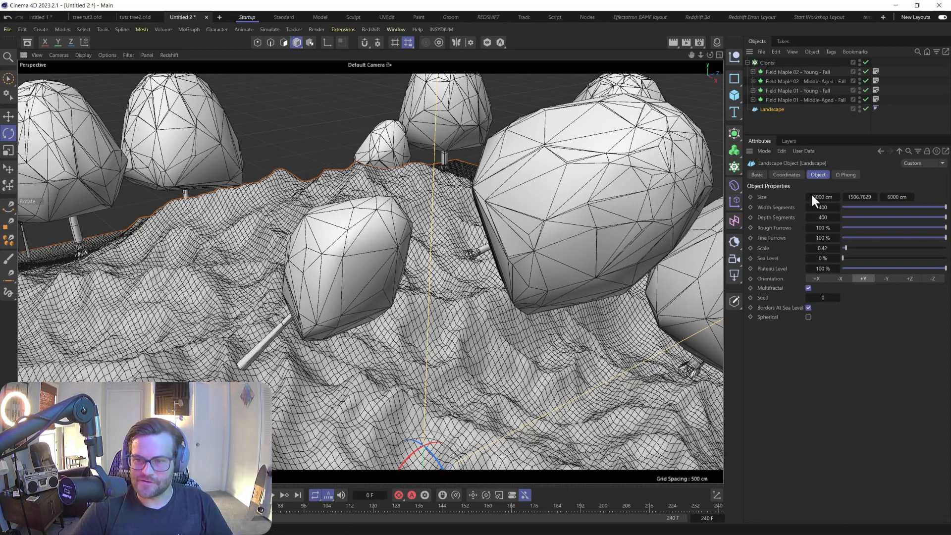
- Undo the landscape furrow changes and the cloner's pitch rotation
{"action": "key", "text": "ctrl+z"}
{"action": "key", "text": "ctrl+z"}
{"action": "key", "text": "ctrl+z"}
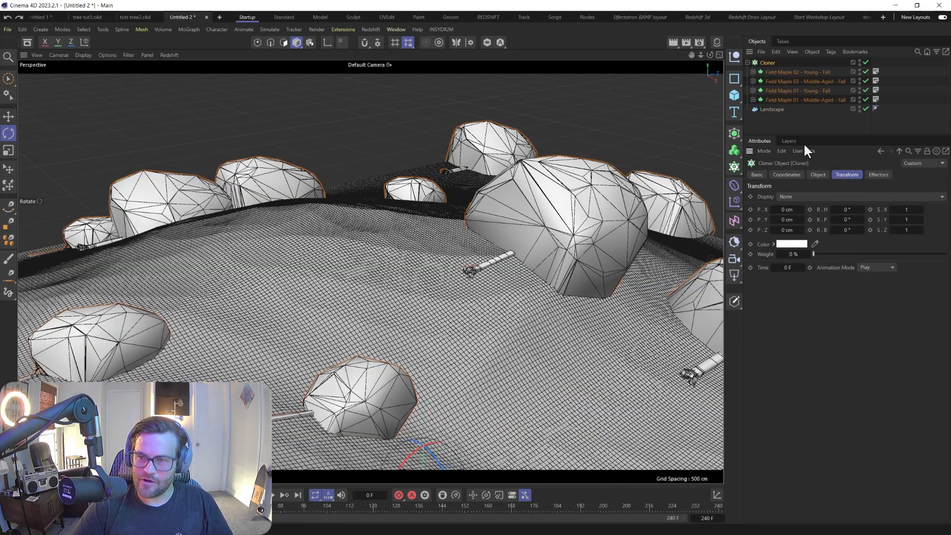
- Turn off Align Clone in the cloner's object properties so the trees grow straight up
{"action": "left_click", "coordinate": [818, 175]}
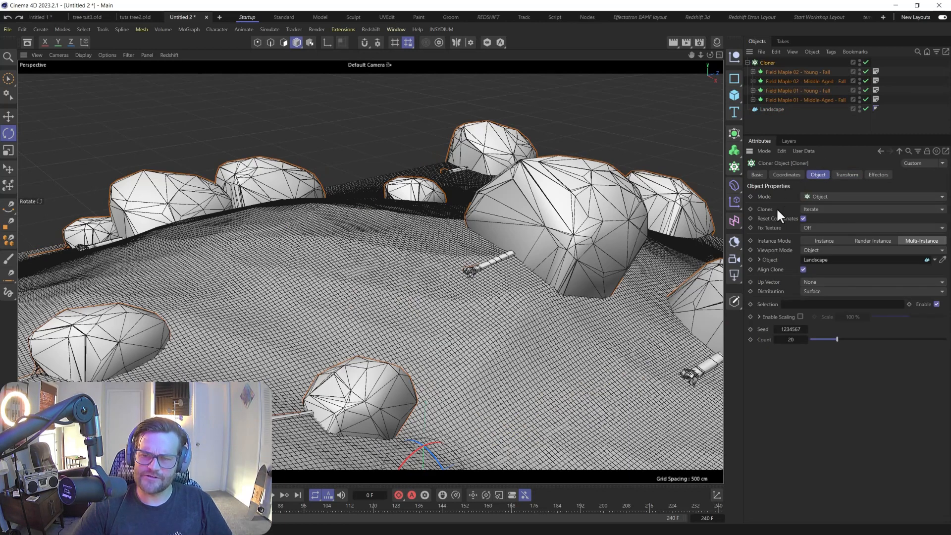
{"action": "left_click", "coordinate": [802, 269]}
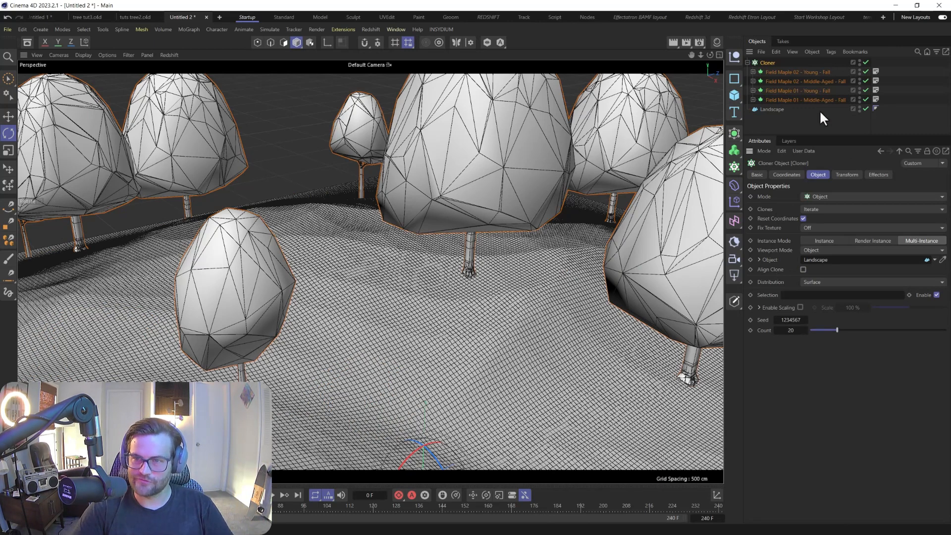
- Try a series of different cloner seeds to vary the tree placement, and return the seed to 1234567
{"action": "left_click", "coordinate": [805, 320]}
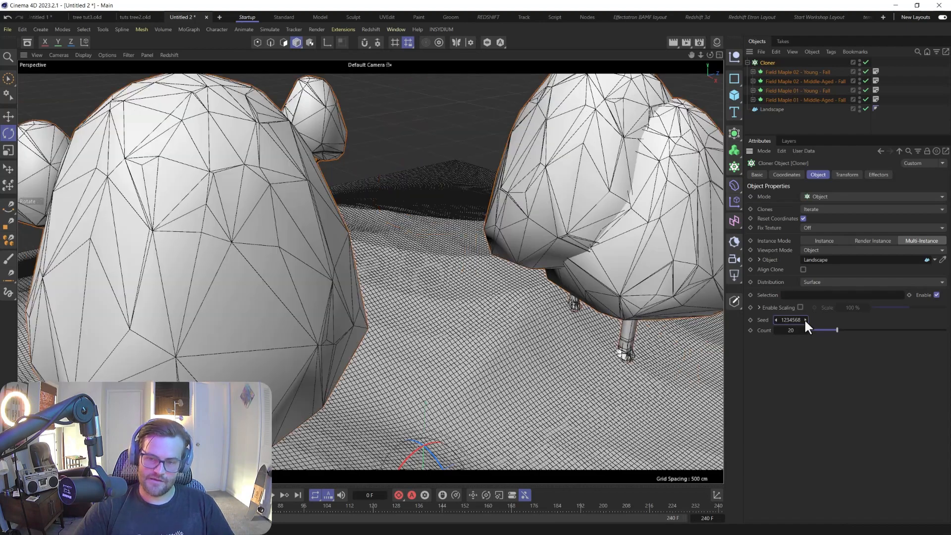
{"action": "left_click", "coordinate": [805, 320]}
{"action": "left_click", "coordinate": [805, 319]}
{"action": "left_click", "coordinate": [805, 320]}
{"action": "left_click", "coordinate": [805, 319]}
{"action": "left_click", "coordinate": [804, 320]}
{"action": "left_click", "coordinate": [805, 320]}
{"action": "left_click", "coordinate": [804, 320]}
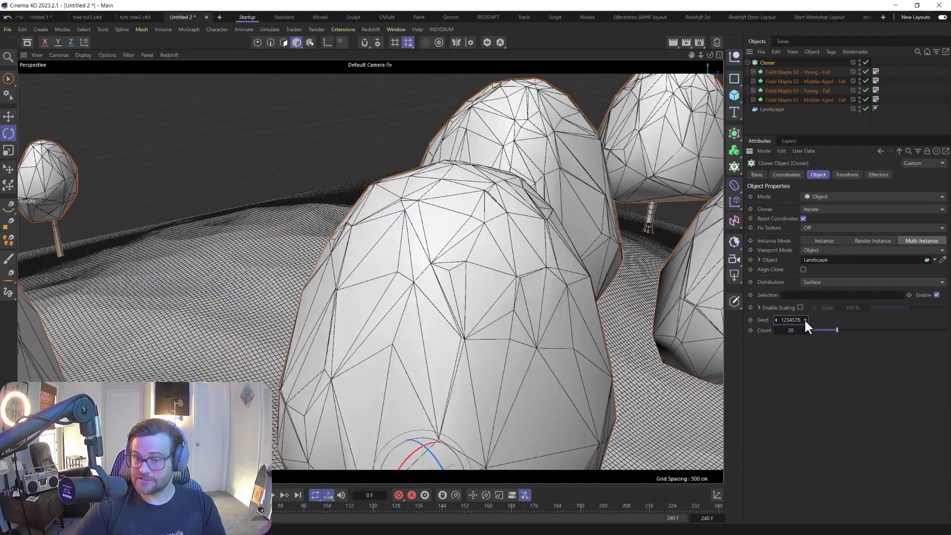
{"action": "left_click", "coordinate": [804, 319]}
{"action": "left_click", "coordinate": [805, 319]}
{"action": "left_click", "coordinate": [804, 320]}
{"action": "left_click", "coordinate": [805, 320]}
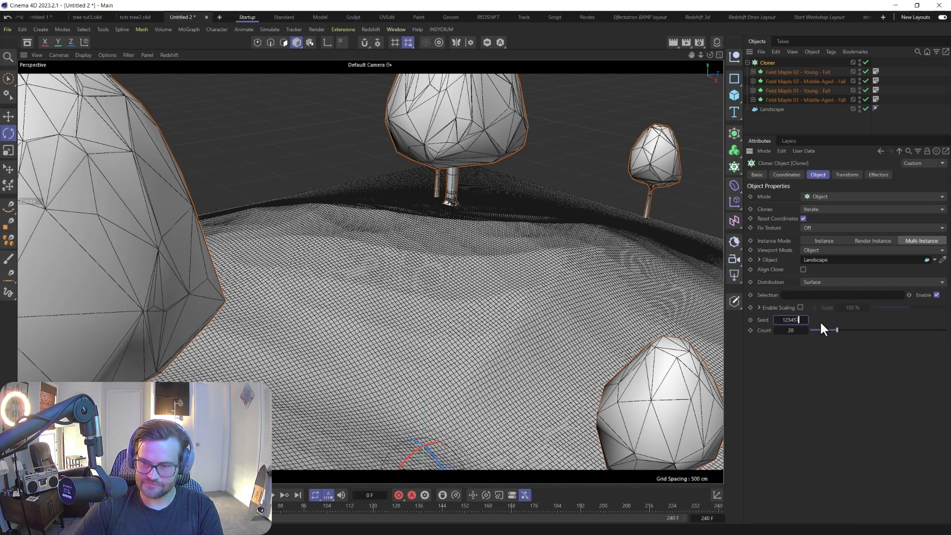
{"action": "key", "text": "Return"}
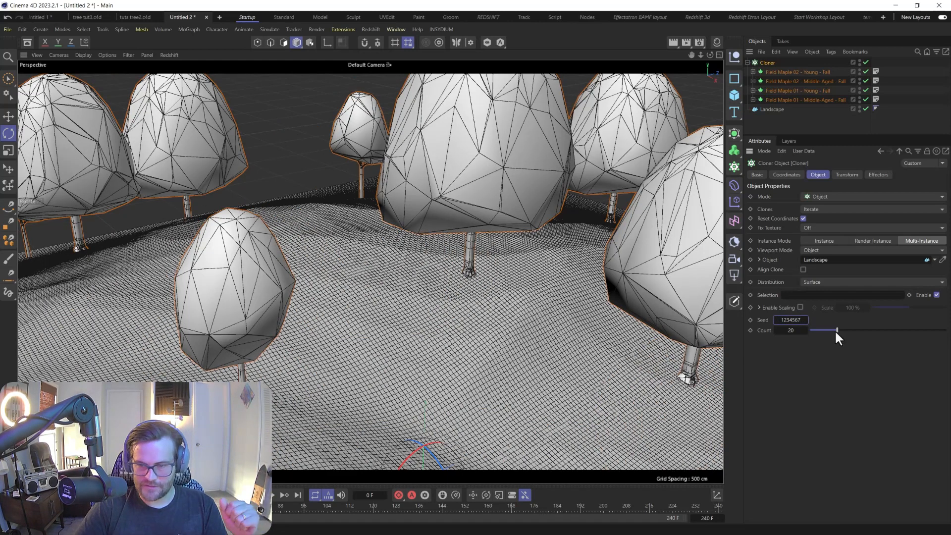
- Set the cloner's count to 2000 and inspect the dense tree cover over the landscape
{"action": "left_click_drag", "start_coordinate": [835, 328], "coordinate": [946, 330]}
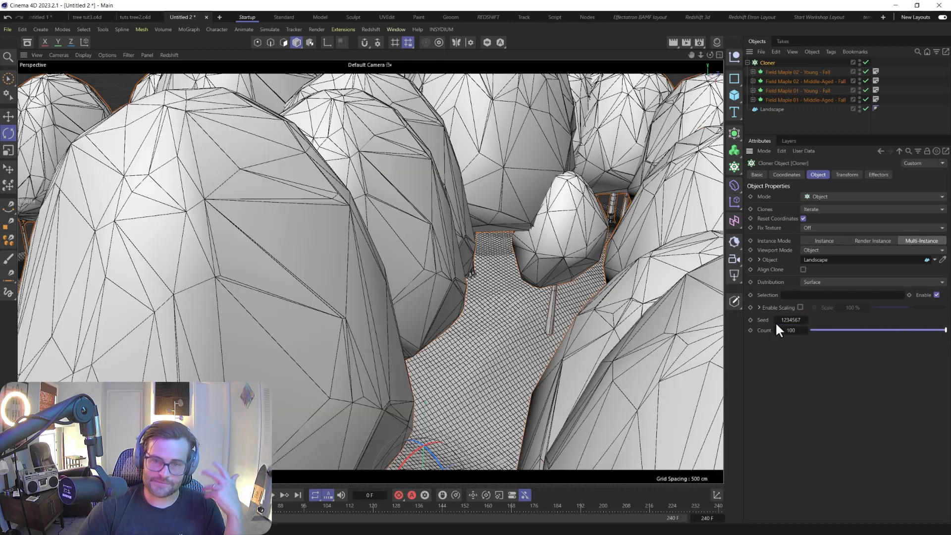
{"action": "double_click", "coordinate": [789, 331]}
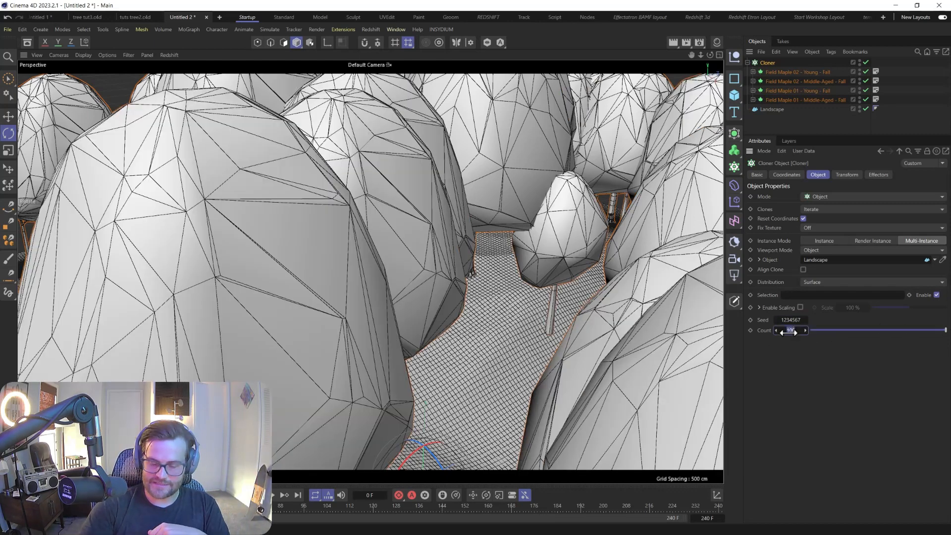
{"action": "type", "text": "2000"}
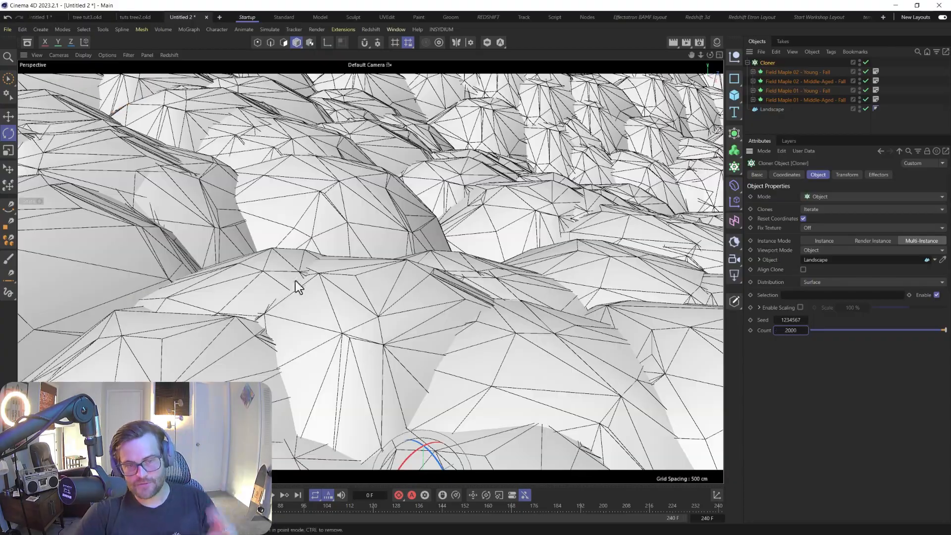
{"action": "scroll", "coordinate": [433, 299], "scroll_direction": "down", "scroll_amount": 4}
{"action": "scroll", "coordinate": [420, 421], "scroll_direction": "down", "scroll_amount": 5}
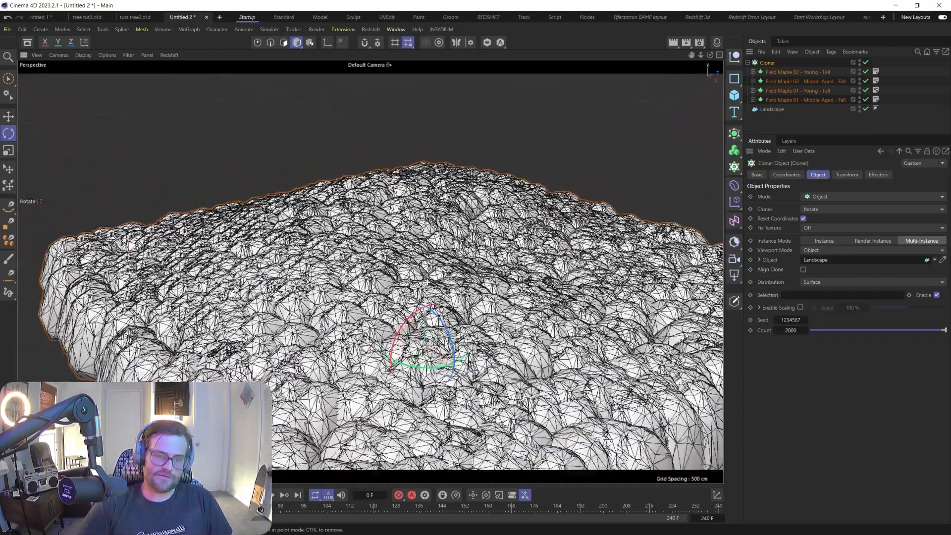
{"action": "left_click_drag", "start_coordinate": [435, 201], "coordinate": [404, 114], "text": "alt"}
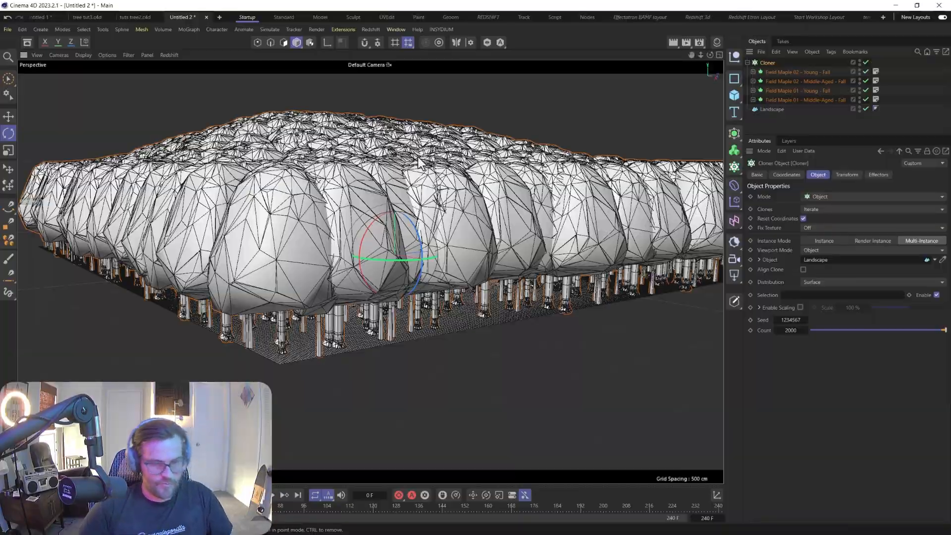
{"action": "mouse_move", "coordinate": [417, 158]}
{"action": "left_mouse_down", "text": "alt"}
{"action": "mouse_move", "coordinate": [427, 235]}
{"action": "mouse_move", "coordinate": [468, 164]}
{"action": "mouse_move", "coordinate": [409, 146]}
{"action": "mouse_move", "coordinate": [424, 153]}
{"action": "mouse_move", "coordinate": [426, 179]}
{"action": "mouse_move", "coordinate": [369, 218]}
{"action": "left_mouse_up", "text": "alt"}
{"action": "middle_click_drag", "start_coordinate": [495, 161], "coordinate": [438, 213], "text": "alt"}
{"action": "scroll", "coordinate": [438, 213], "scroll_direction": "up", "scroll_amount": 3}
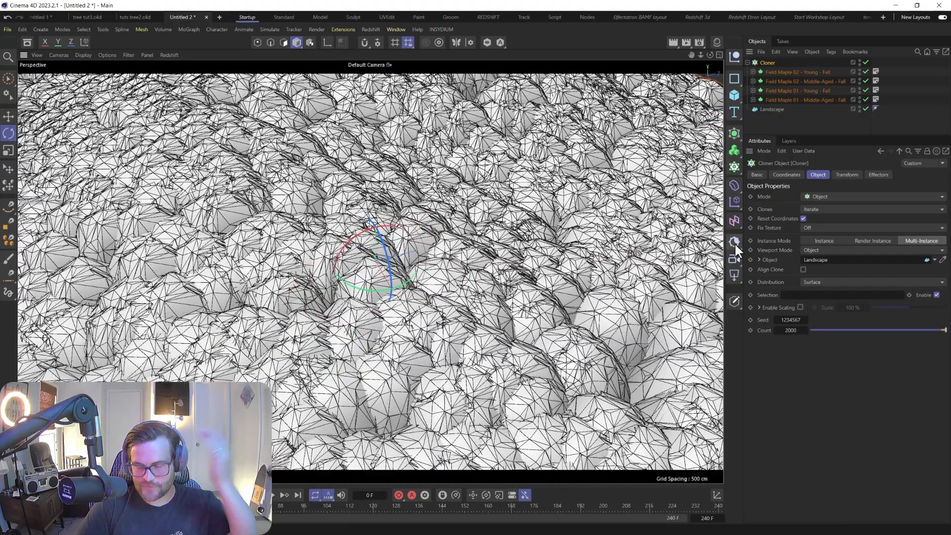
- Add an RS Sky to light the scene and preview the forest in the Redshift RenderView
{"action": "left_click", "coordinate": [735, 244]}
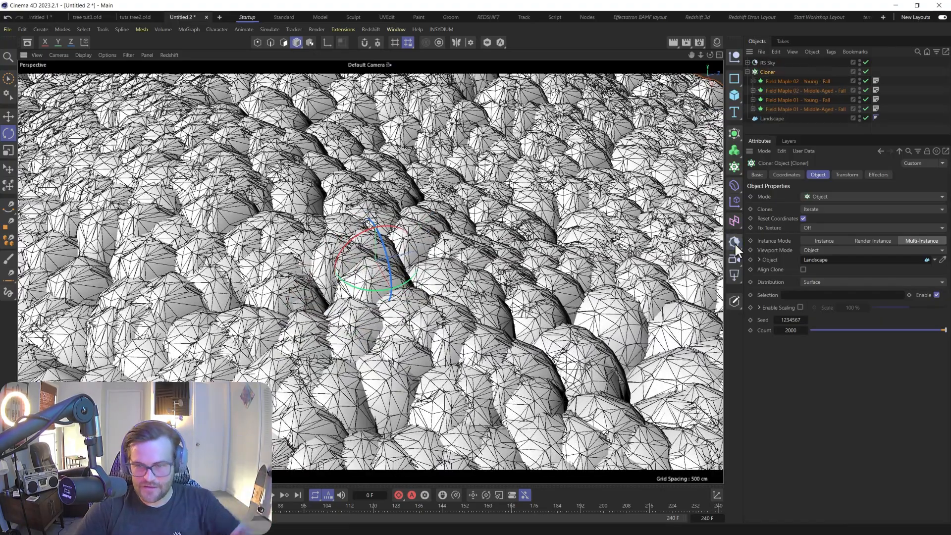
{"action": "left_click", "coordinate": [376, 30]}
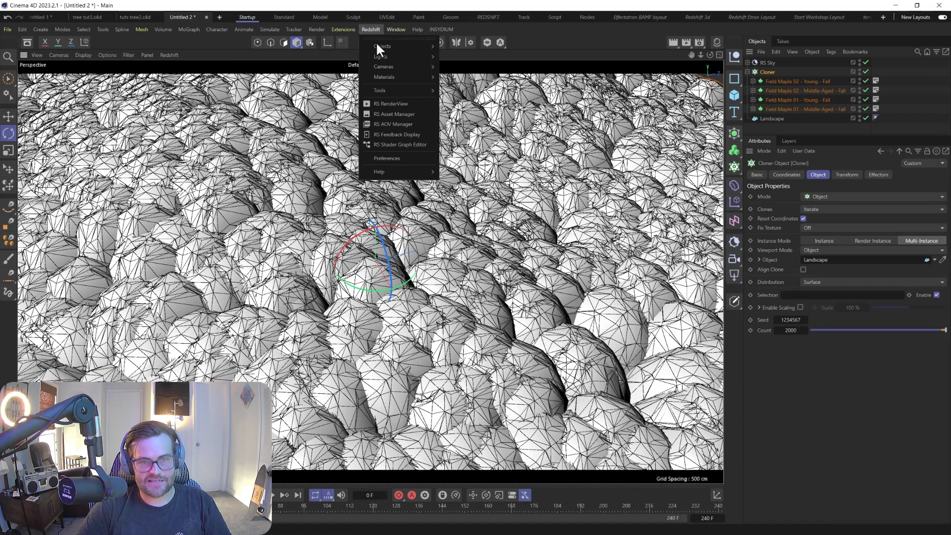
{"action": "left_click", "coordinate": [389, 102]}
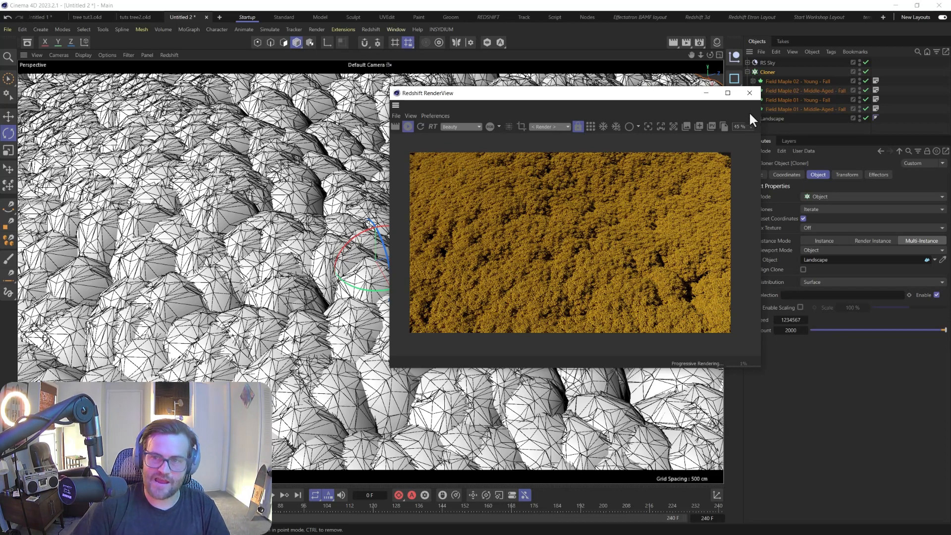
{"action": "left_click", "coordinate": [749, 94]}
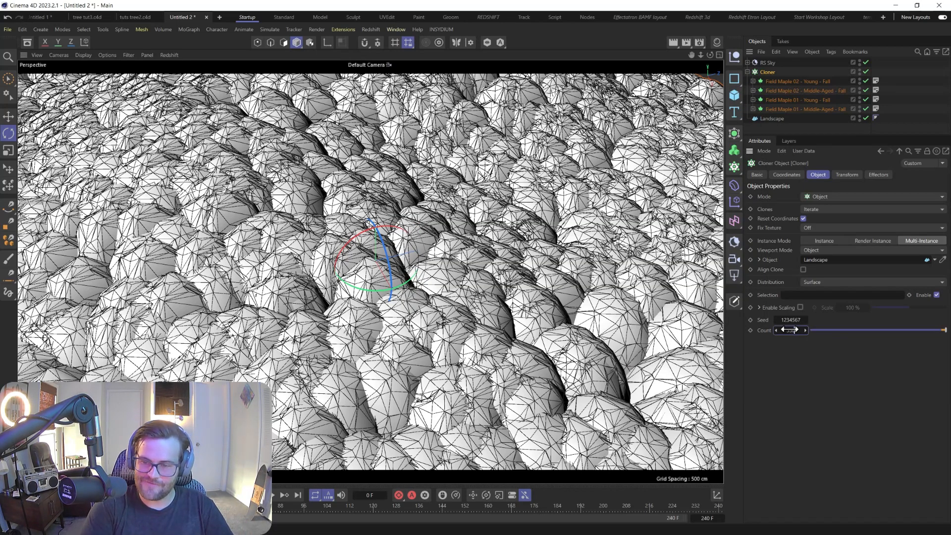
- Reduce the cloner's tree count to 350 and lower the view towards the treetops
{"action": "key", "text": "Return"}
{"action": "left_click_drag", "start_coordinate": [292, 289], "coordinate": [313, 279], "text": "alt"}
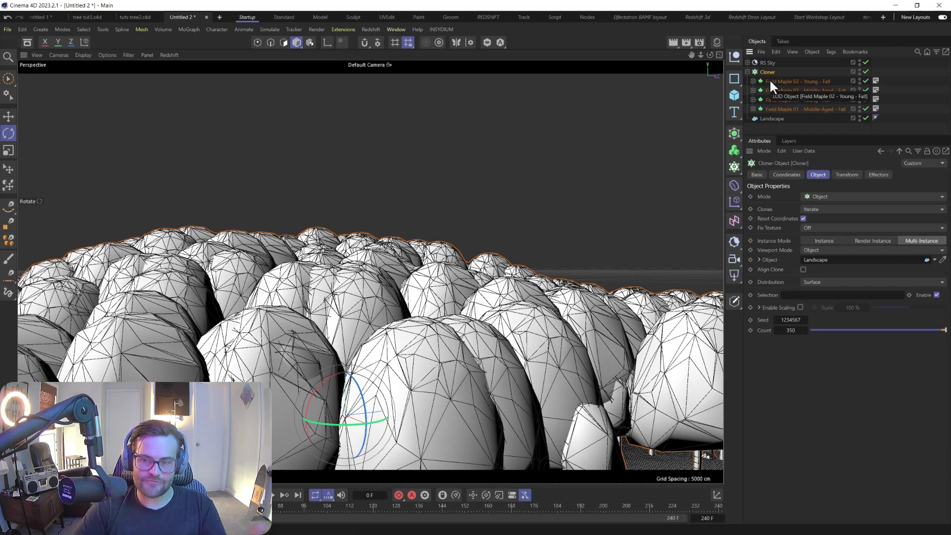
- Add a Random effector to the scene and assign it to the tree cloner, checking the cloner's effector list
{"action": "left_click", "coordinate": [189, 29]}
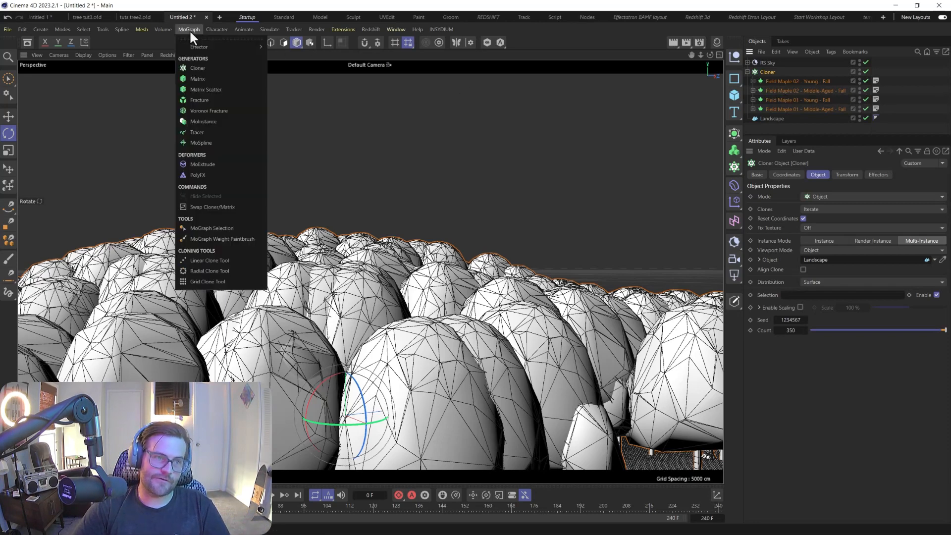
{"action": "mouse_move", "coordinate": [201, 46]}
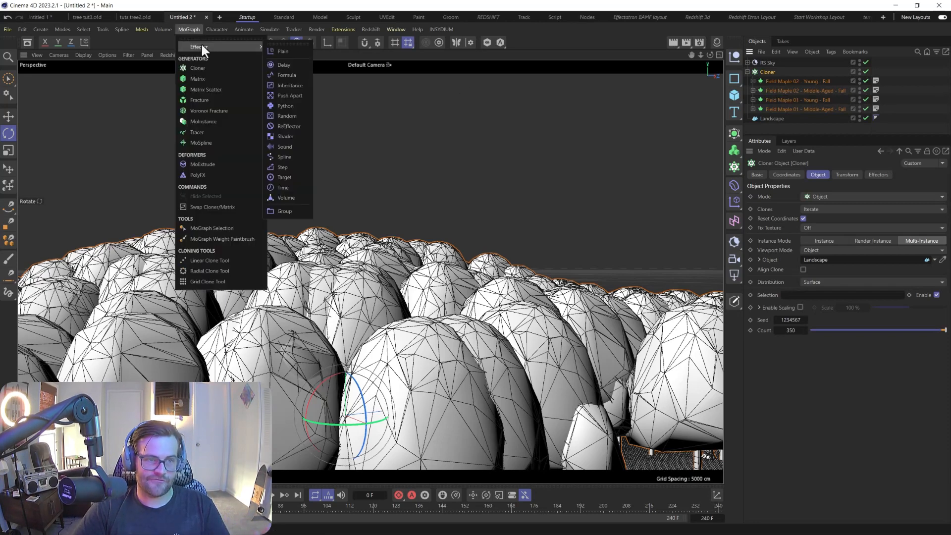
{"action": "left_click", "coordinate": [291, 116]}
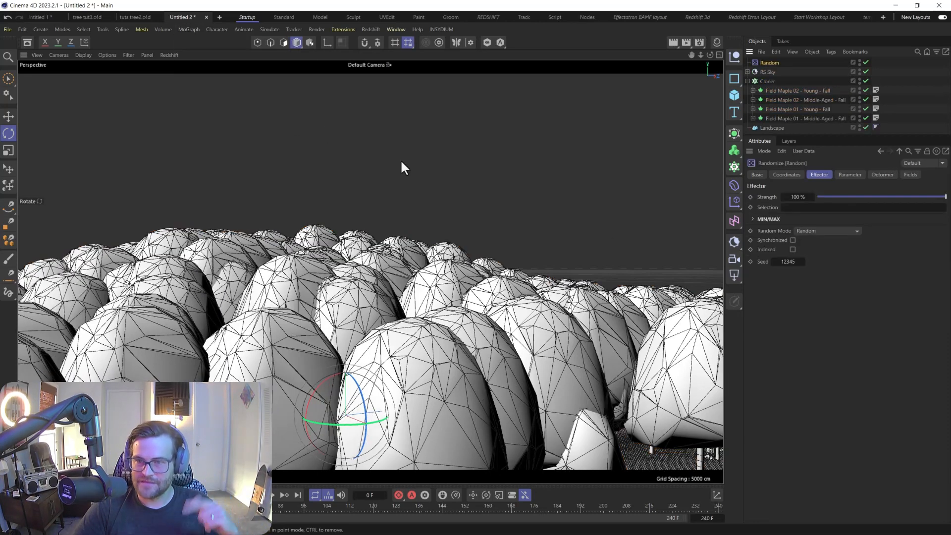
{"action": "left_click", "coordinate": [767, 81]}
{"action": "left_click", "coordinate": [879, 174]}
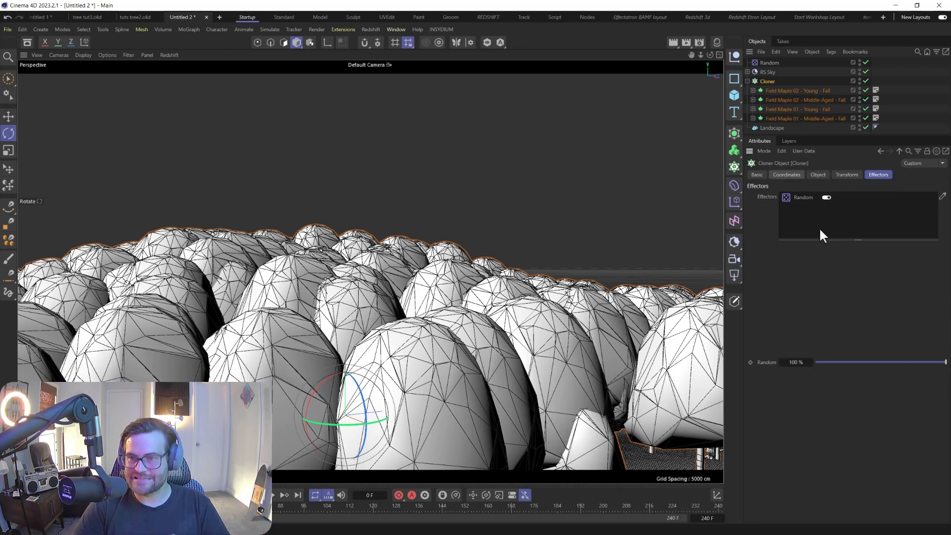
- Set the Random effector's position offsets to 392 cm in X, 20 cm in Y and 348 cm in Z
{"action": "left_click", "coordinate": [770, 64]}
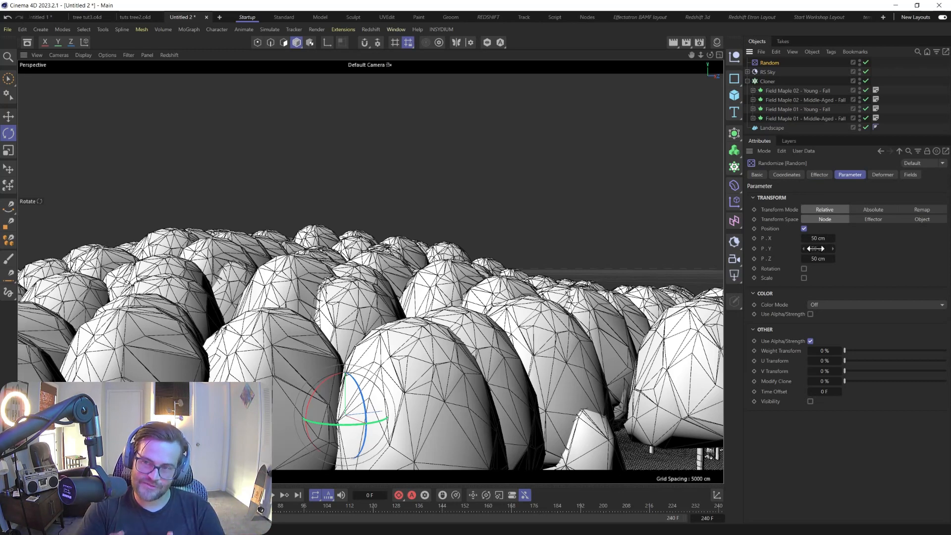
{"action": "left_click_drag", "start_coordinate": [815, 249], "coordinate": [906, 249]}
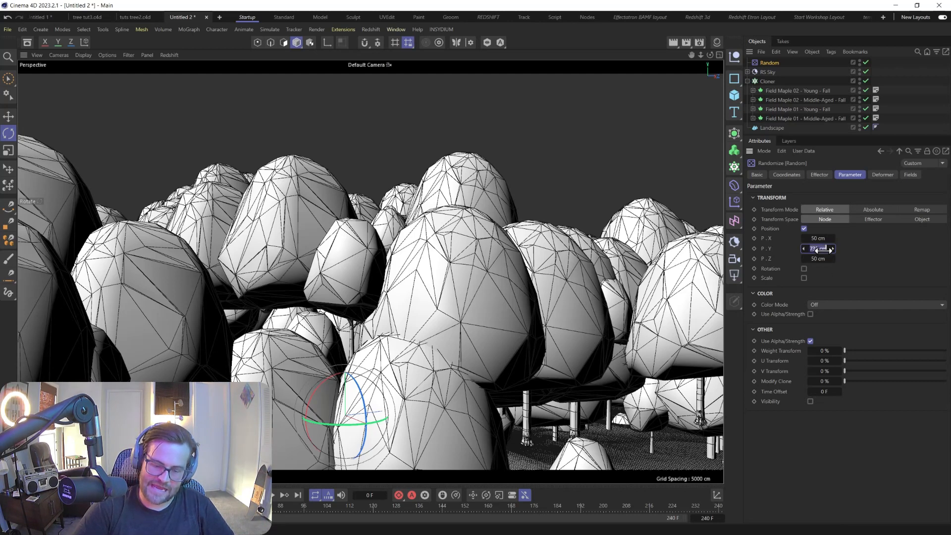
{"action": "type", "text": "20"}
{"action": "key", "text": "Return"}
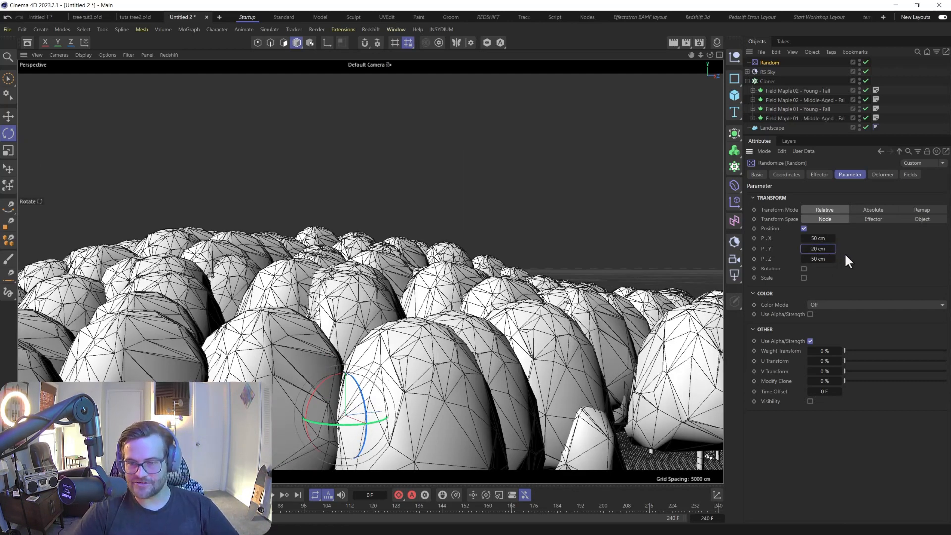
{"action": "left_click_drag", "start_coordinate": [818, 238], "coordinate": [882, 238]}
{"action": "left_click_drag", "start_coordinate": [818, 258], "coordinate": [886, 259]}
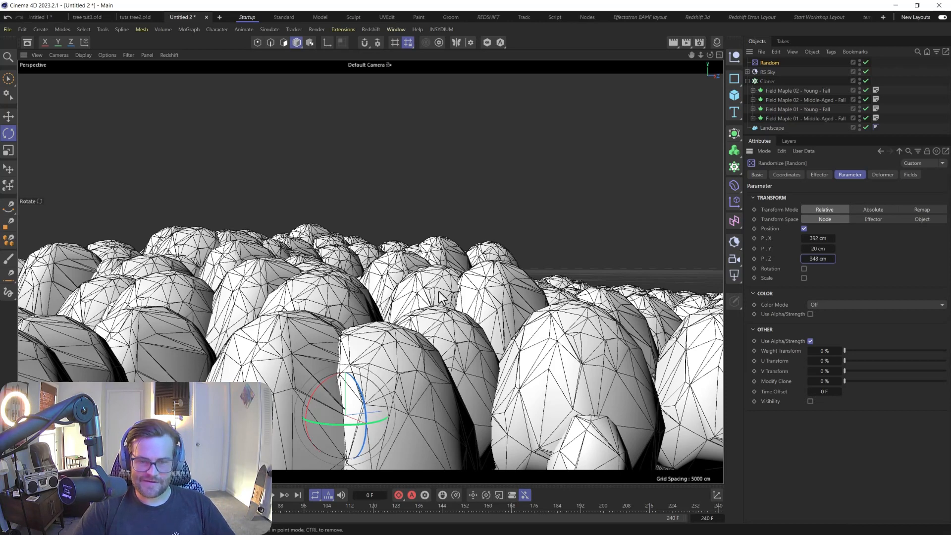
- Try a cloner count of 200 trees, and return the count to 350
{"action": "left_click", "coordinate": [768, 82]}
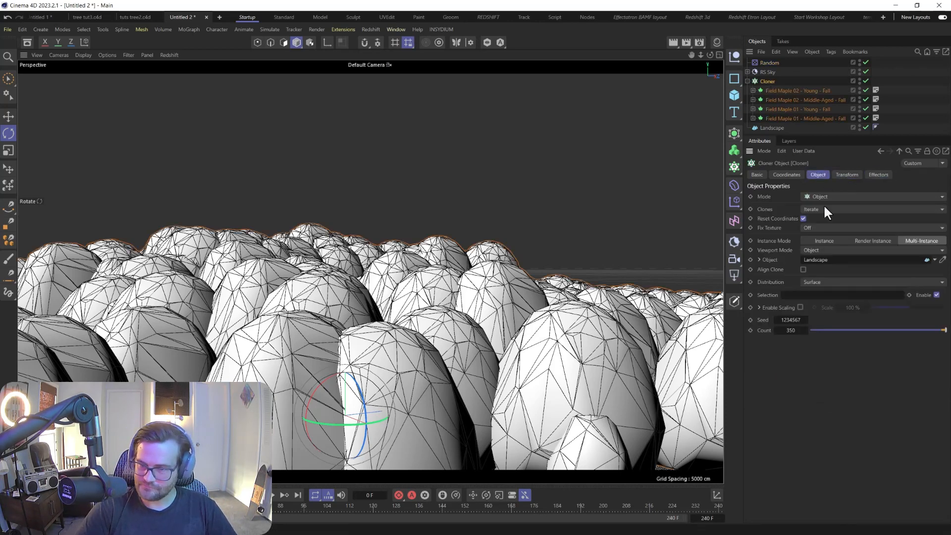
{"action": "left_click", "coordinate": [791, 331]}
{"action": "key", "text": "Return"}
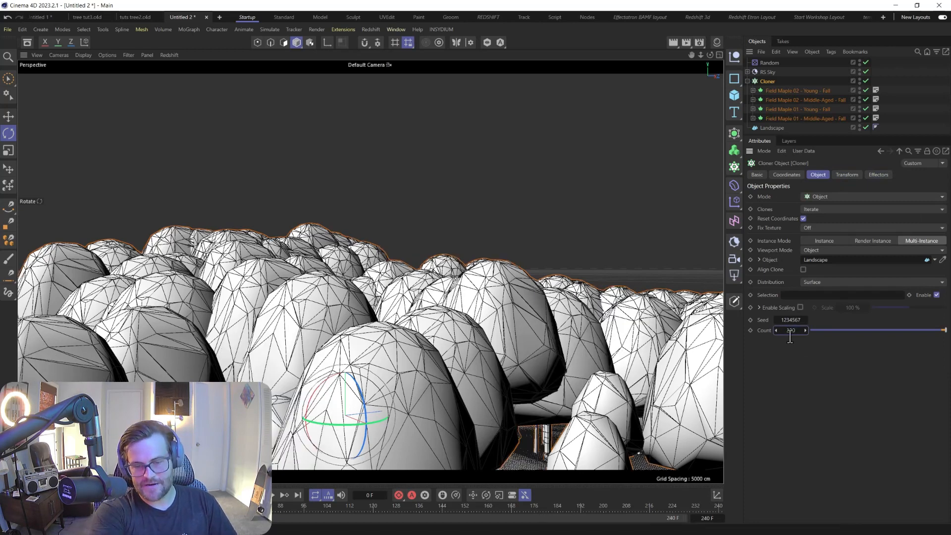
{"action": "double_click", "coordinate": [790, 330]}
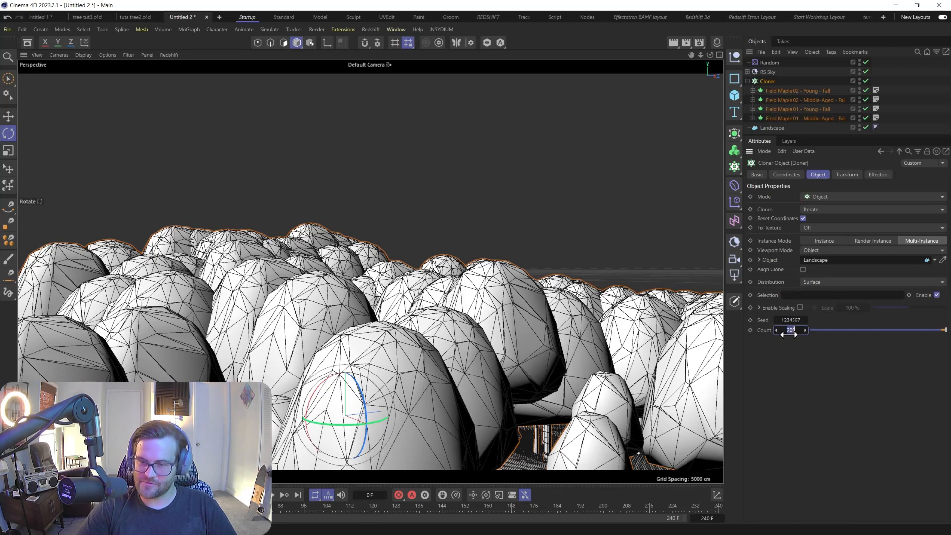
{"action": "type", "text": "350"}
{"action": "key", "text": "Return"}
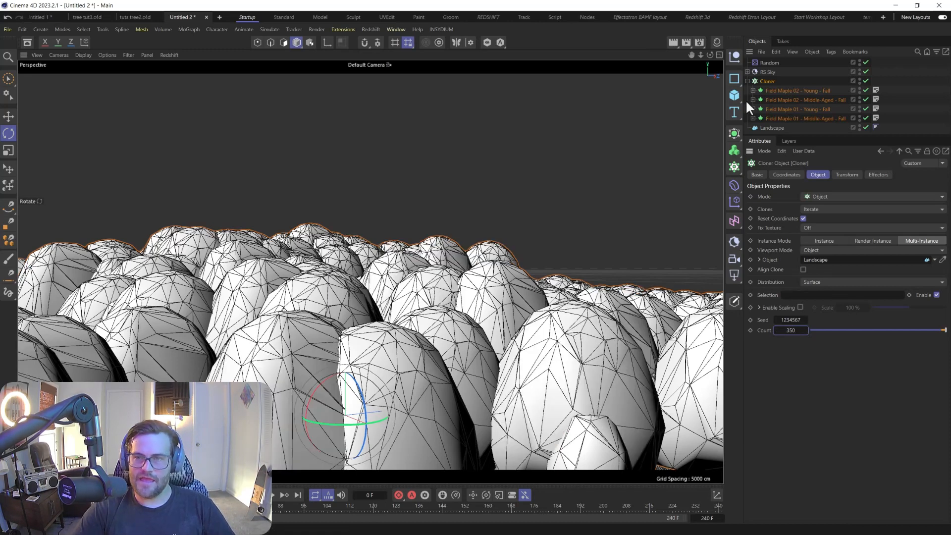
- Switch the Random effector's position offset off and back on to compare the tree layout from above
{"action": "left_click", "coordinate": [768, 63]}
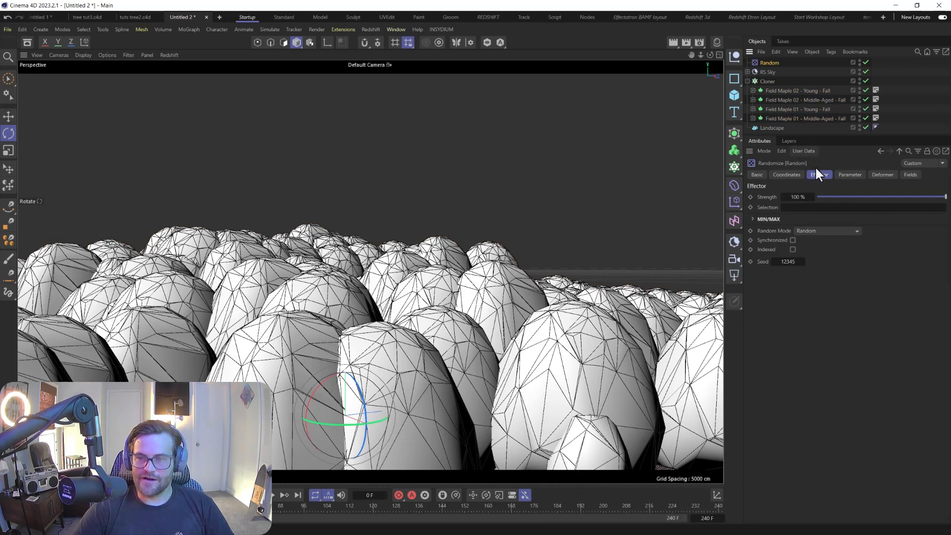
{"action": "left_click", "coordinate": [850, 175]}
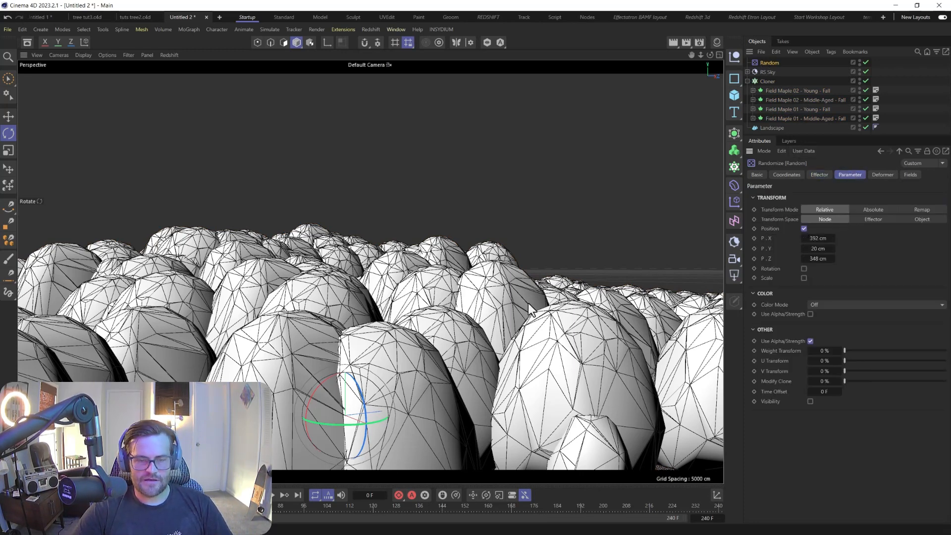
{"action": "mouse_move", "coordinate": [434, 347]}
{"action": "left_mouse_down", "text": "alt"}
{"action": "mouse_move", "coordinate": [454, 317]}
{"action": "mouse_move", "coordinate": [415, 319]}
{"action": "mouse_move", "coordinate": [420, 275]}
{"action": "left_mouse_up", "text": "alt"}
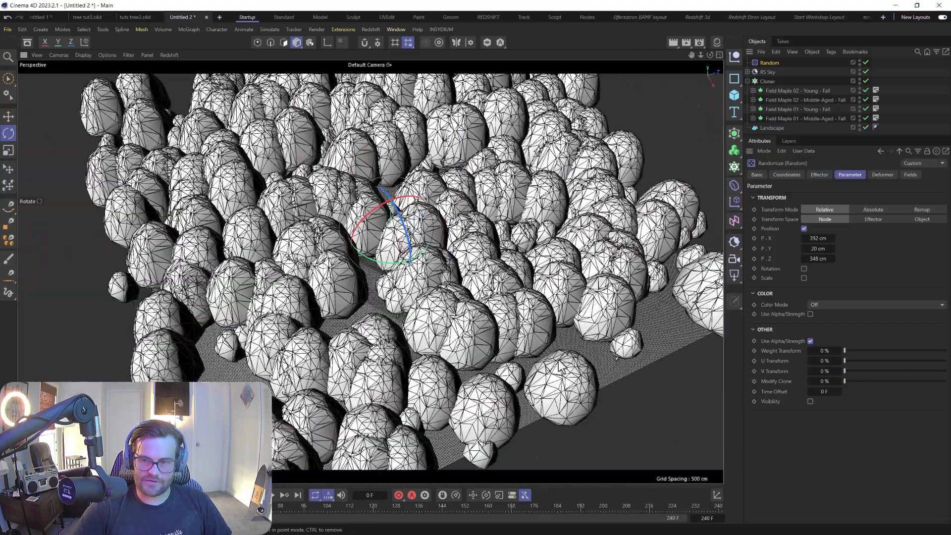
{"action": "left_click", "coordinate": [804, 229]}
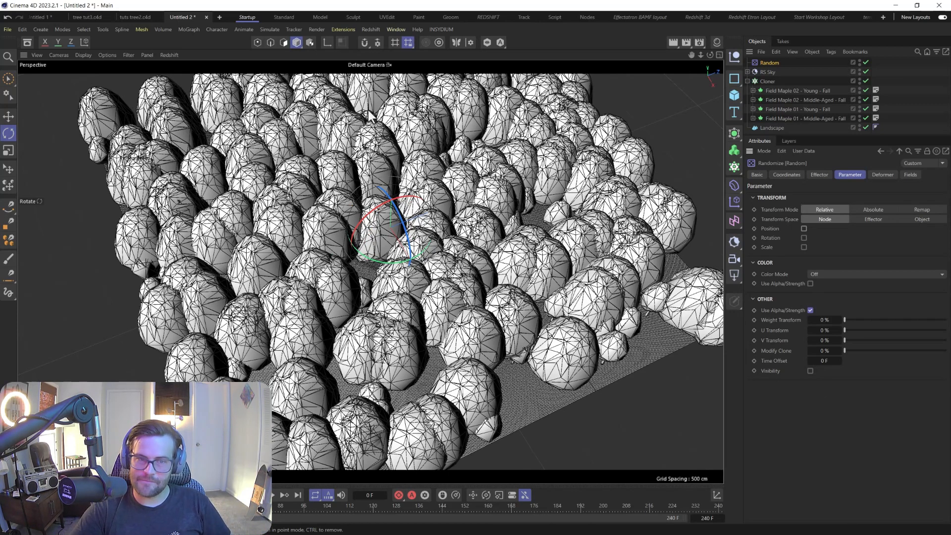
{"action": "left_click", "coordinate": [804, 229]}
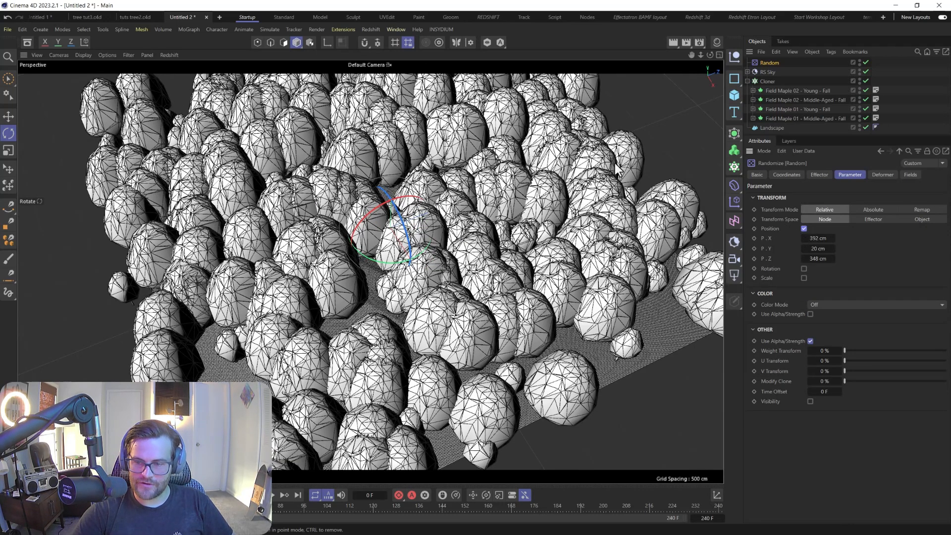
- Change the cloner's Clones distribution to Random so the tree variants are mixed irregularly
{"action": "left_click", "coordinate": [768, 81]}
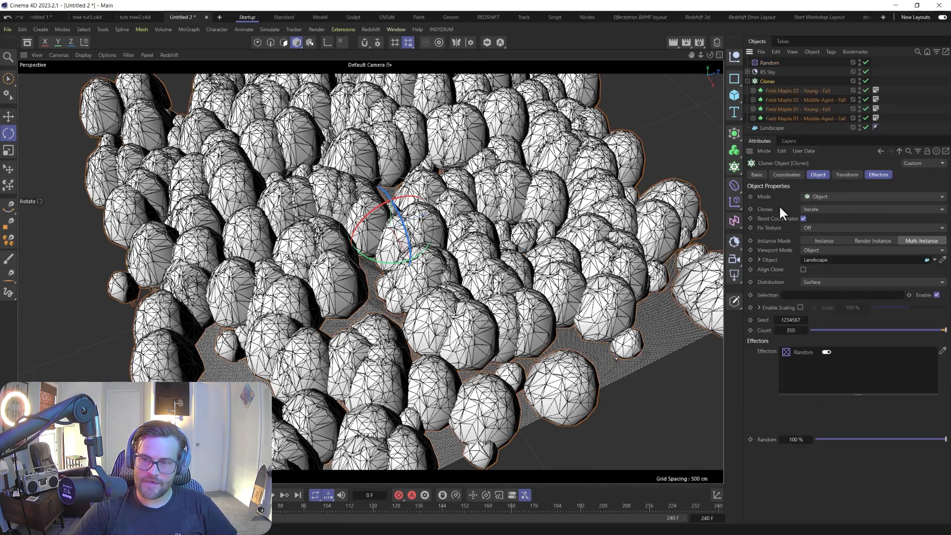
{"action": "left_click", "coordinate": [814, 209]}
{"action": "left_click", "coordinate": [819, 229]}
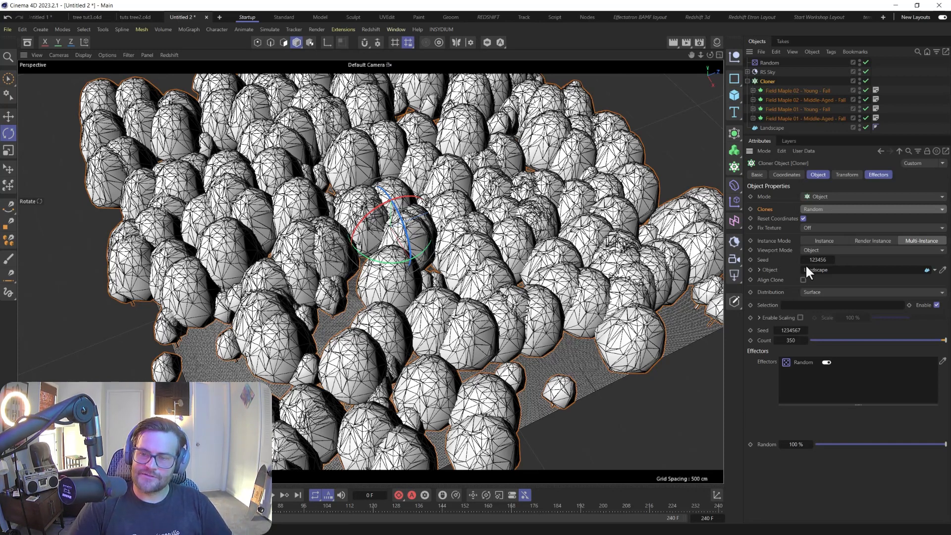
- Enable rotation on the Random effector with 977° heading, 8° pitch and 8° bank
{"action": "left_click", "coordinate": [769, 62]}
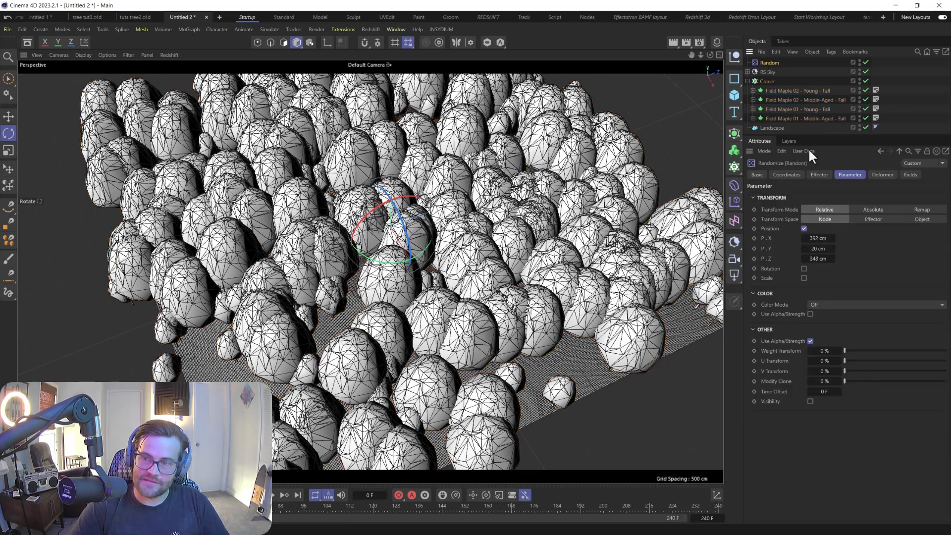
{"action": "left_click", "coordinate": [804, 268]}
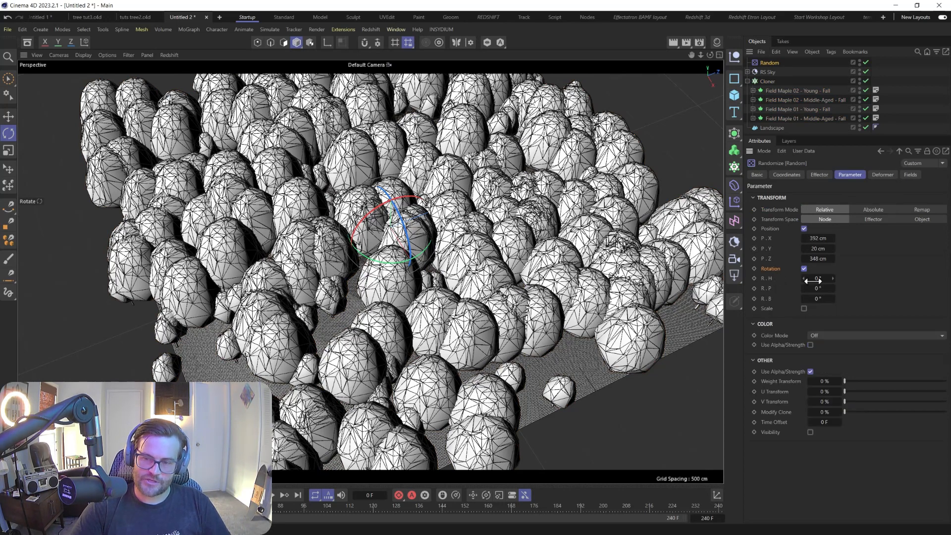
{"action": "left_click_drag", "start_coordinate": [813, 281], "coordinate": [950, 281]}
{"action": "left_click_drag", "start_coordinate": [817, 279], "coordinate": [814, 279]}
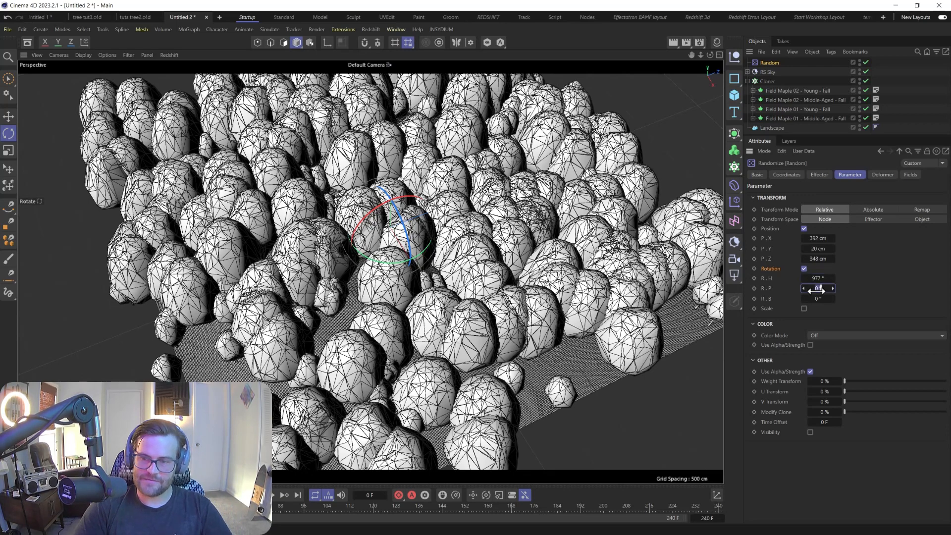
{"action": "left_click", "coordinate": [817, 288]}
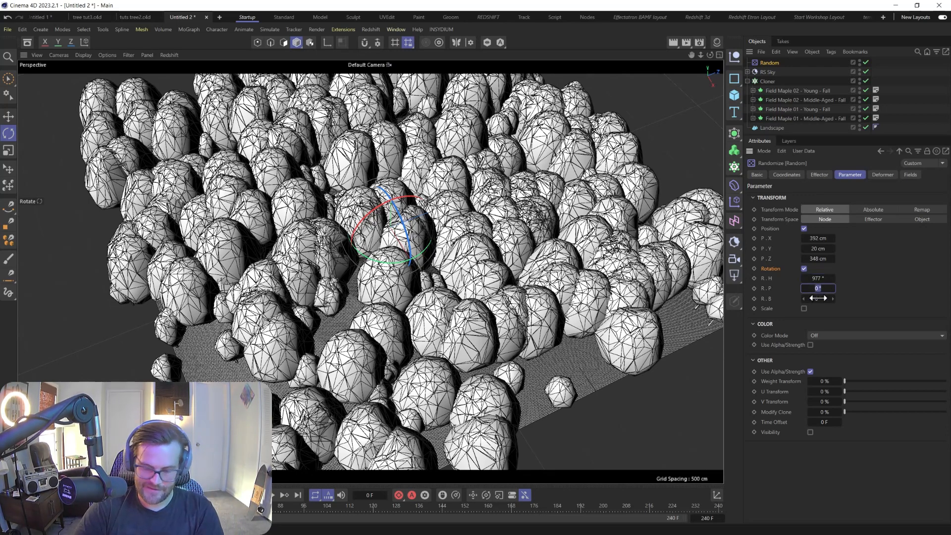
{"action": "type", "text": "8"}
{"action": "key", "text": "Tab"}
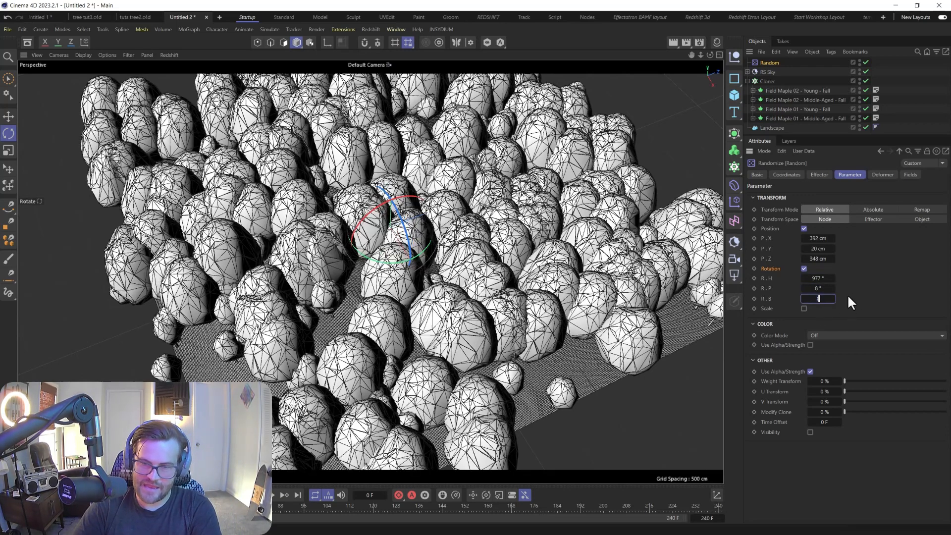
{"action": "type", "text": "8"}
{"action": "key", "text": "Return"}
- Inspect the trunk bases at ground level, try a Random effector Y offset of -58 cm, and return it to 20 cm
{"action": "left_click_drag", "start_coordinate": [602, 345], "coordinate": [565, 285], "text": "alt"}
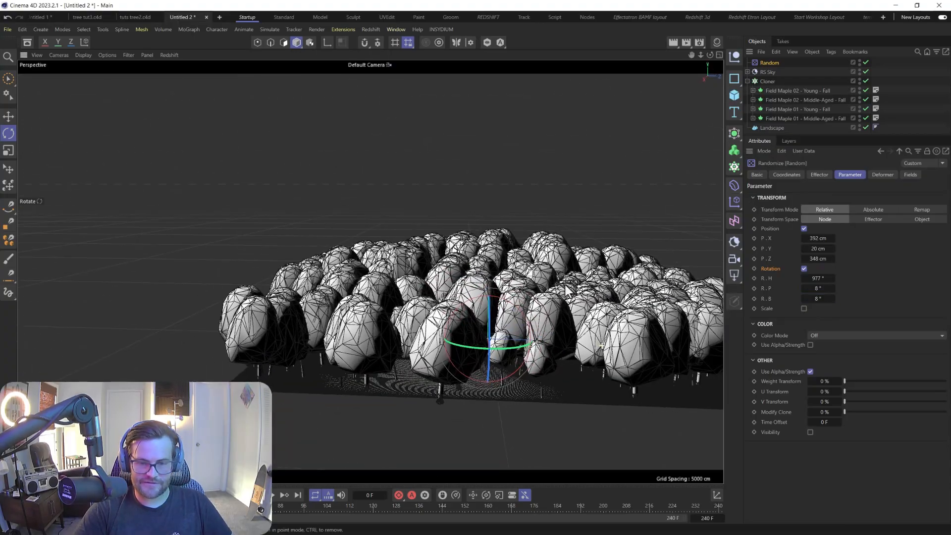
{"action": "scroll", "coordinate": [550, 267], "scroll_direction": "up", "scroll_amount": 8}
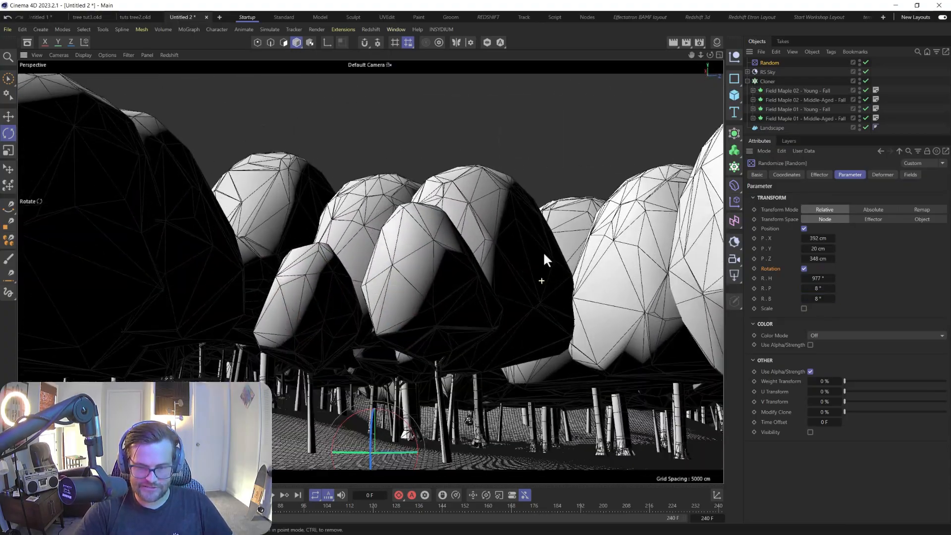
{"action": "middle_click_drag", "start_coordinate": [478, 408], "coordinate": [486, 382], "text": "alt"}
{"action": "right_click_drag", "start_coordinate": [486, 379], "coordinate": [481, 356], "text": "alt"}
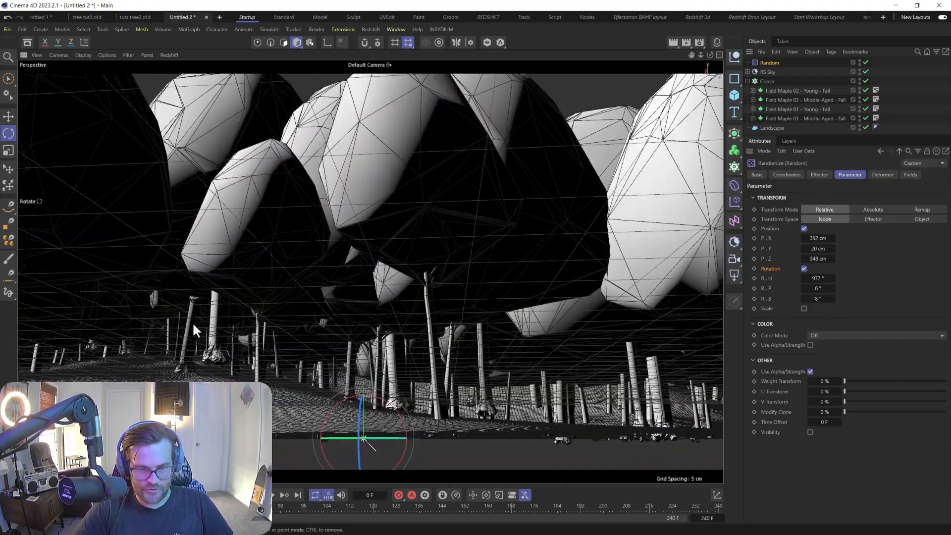
{"action": "left_click_drag", "start_coordinate": [552, 376], "coordinate": [545, 387], "text": "alt"}
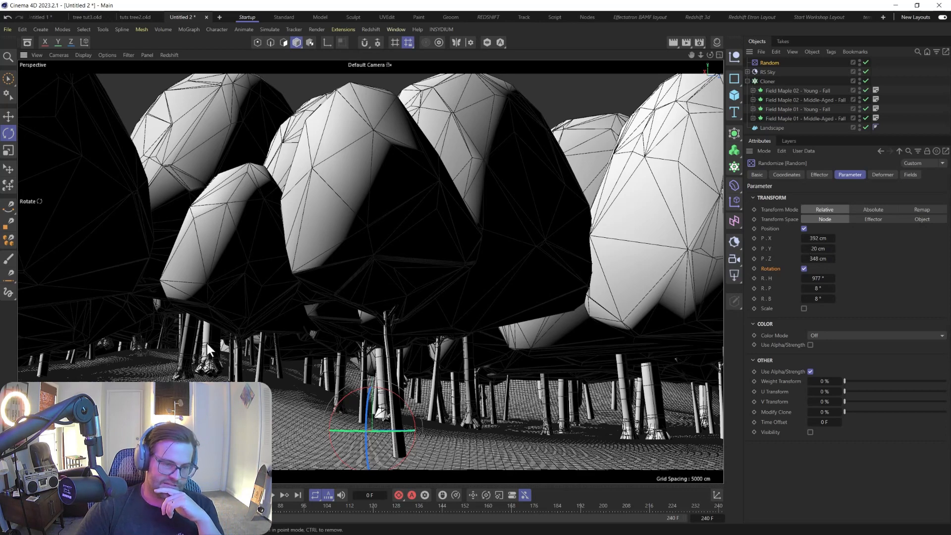
{"action": "left_click_drag", "start_coordinate": [815, 248], "coordinate": [780, 248]}
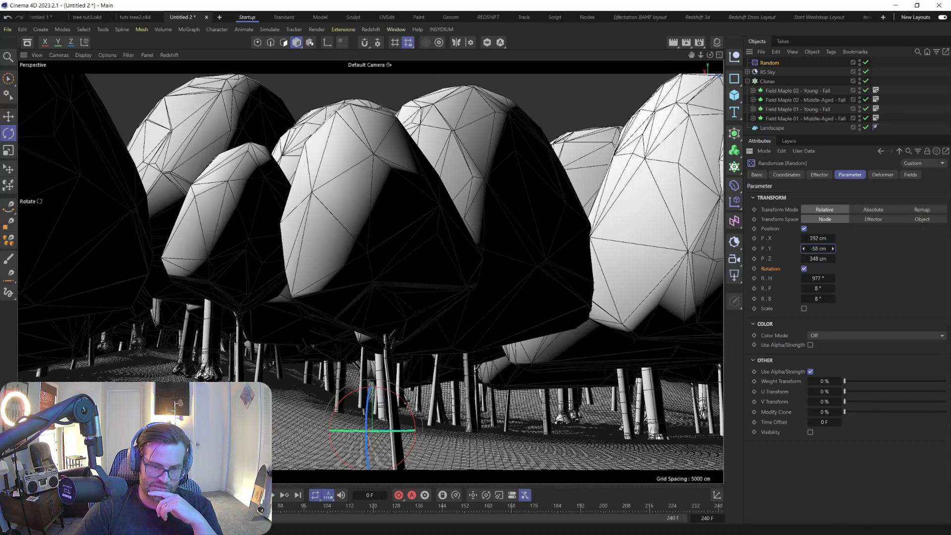
{"action": "double_click", "coordinate": [824, 249]}
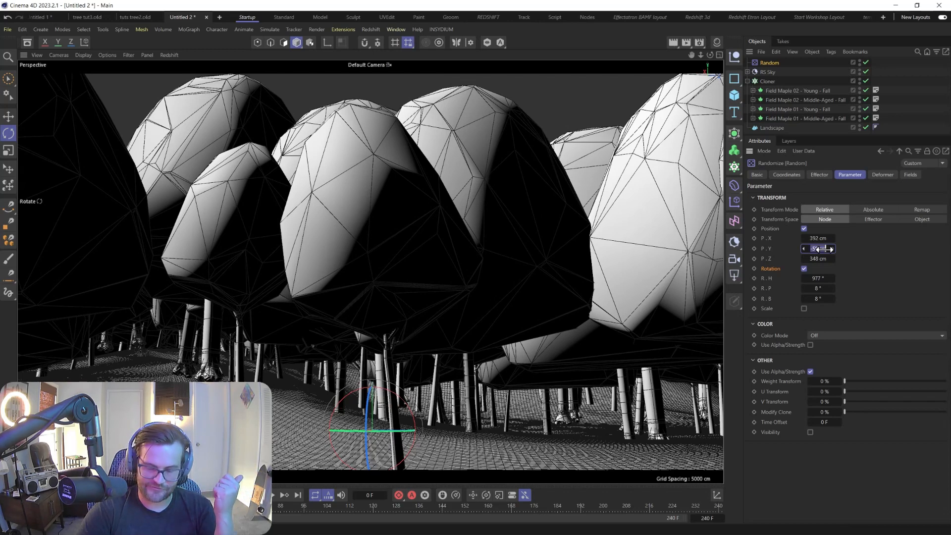
{"action": "type", "text": "20"}
{"action": "key", "text": "Return"}
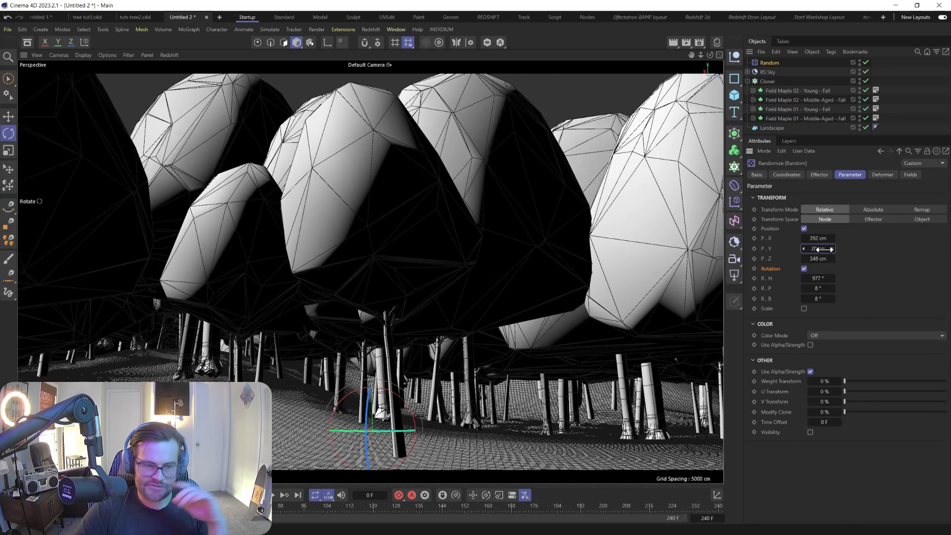
- Try to move the cloner downwards in the viewport to sink the trees into the landscape
{"action": "left_click", "coordinate": [765, 81]}
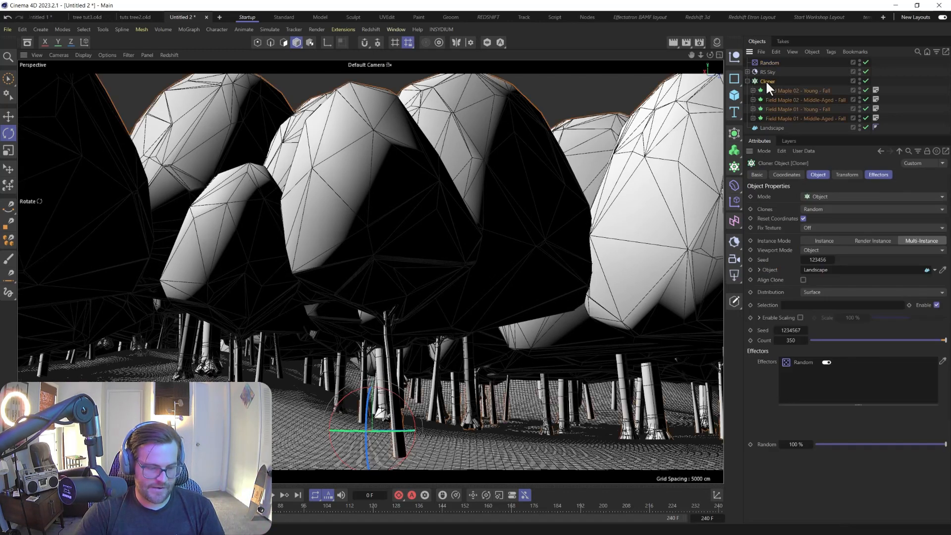
{"action": "key", "text": "e"}
{"action": "left_click_drag", "start_coordinate": [374, 360], "coordinate": [373, 375]}
- Set the cloner's transform Y position to -94 cm to lower all the trees into the landscape
{"action": "left_click", "coordinate": [768, 81]}
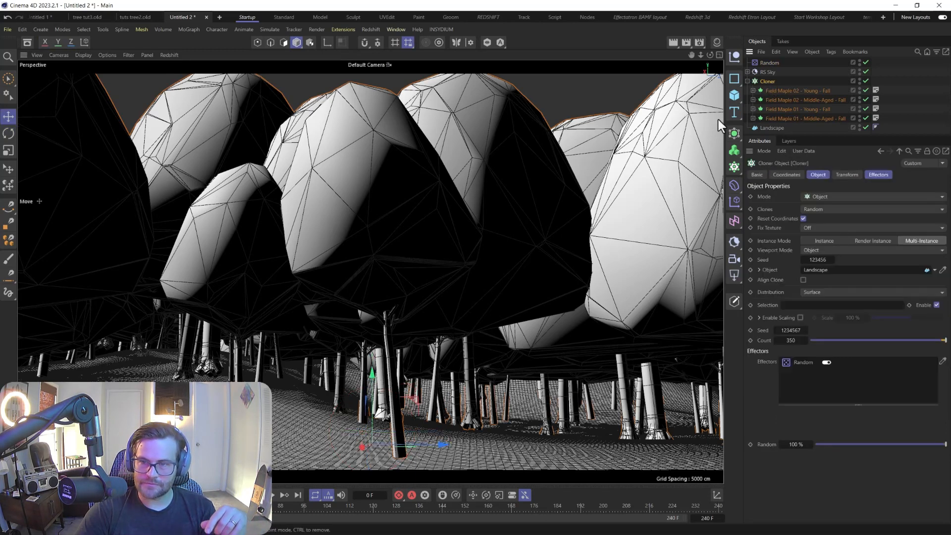
{"action": "left_click", "coordinate": [847, 175]}
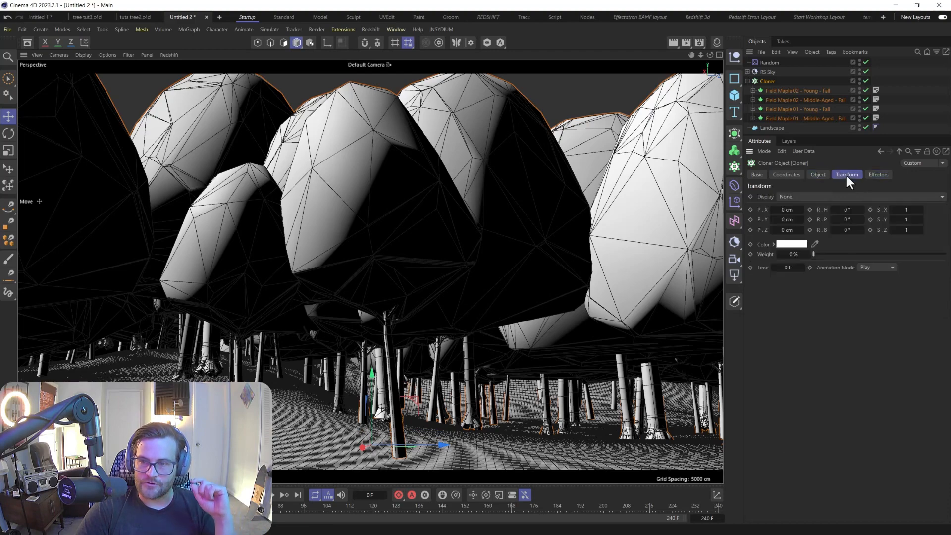
{"action": "left_click_drag", "start_coordinate": [785, 220], "coordinate": [754, 221]}
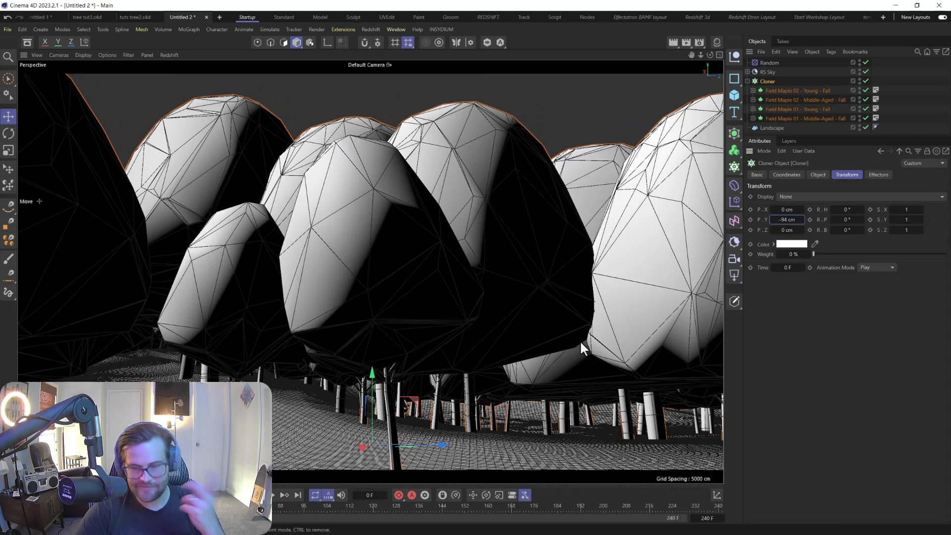
- Undo the cloner's -94 cm Y transform and set the Random effector's Y position to 0 cm
{"action": "key", "text": "ctrl+z"}
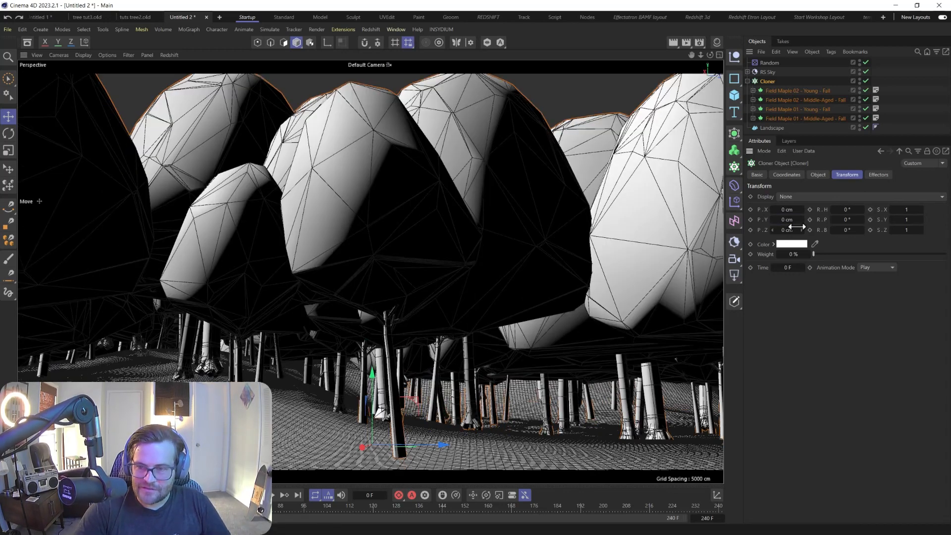
{"action": "left_click", "coordinate": [817, 175]}
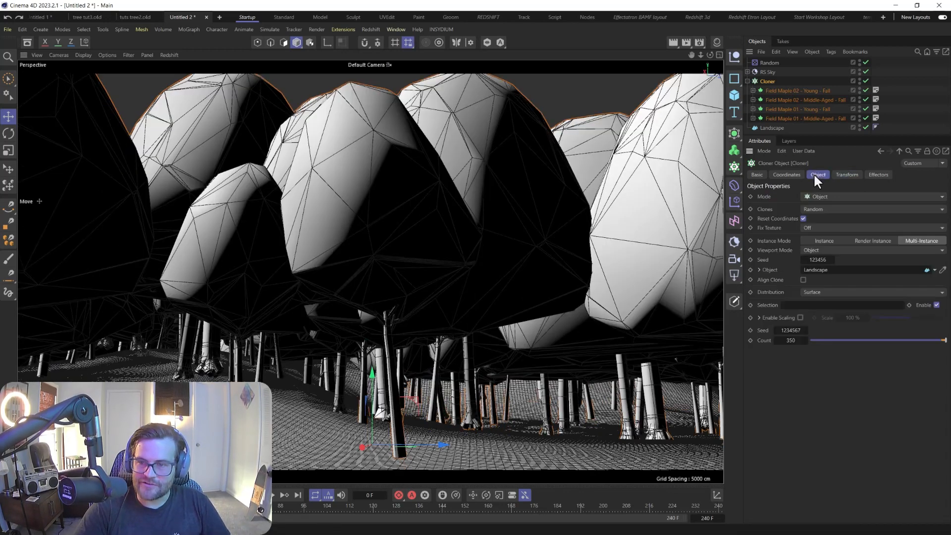
{"action": "left_click", "coordinate": [769, 63]}
{"action": "left_click", "coordinate": [850, 175]}
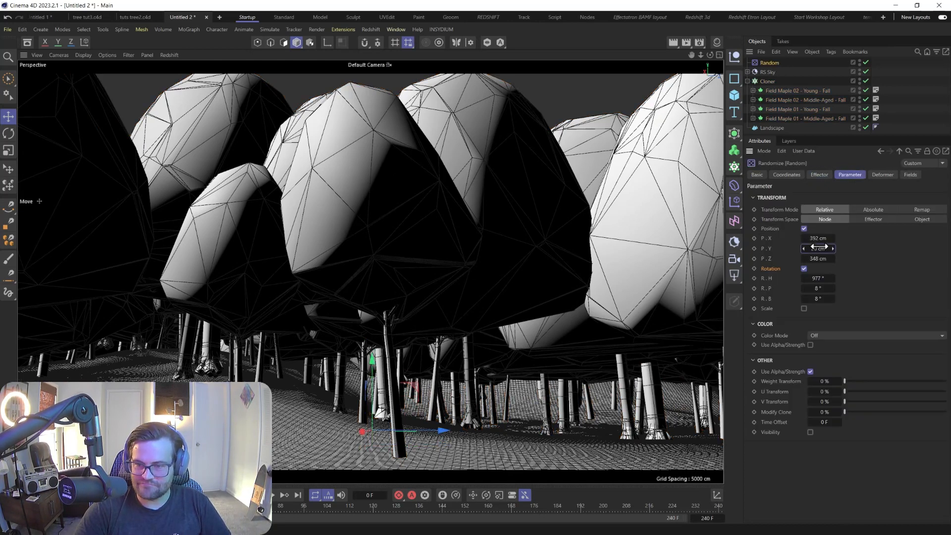
{"action": "key", "text": "Return"}
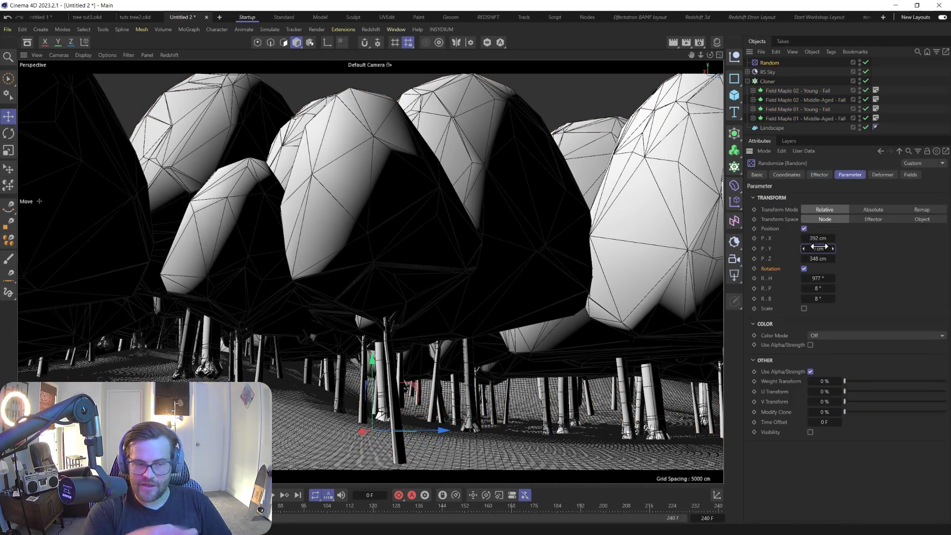
- Set the cloner's transform Y position to -30 cm to sink the trunk bases into the landscape
{"action": "left_click", "coordinate": [769, 81]}
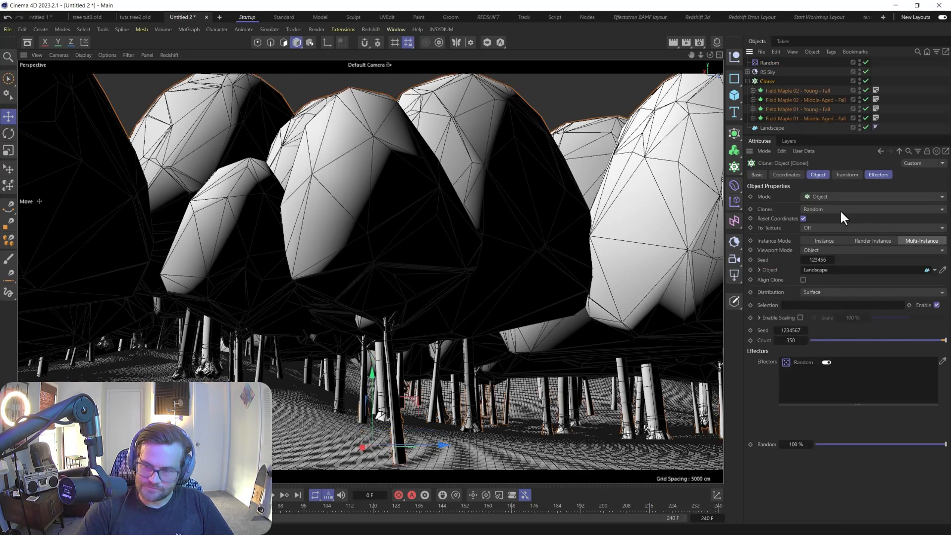
{"action": "left_click", "coordinate": [837, 175]}
{"action": "left_click_drag", "start_coordinate": [787, 223], "coordinate": [772, 223]}
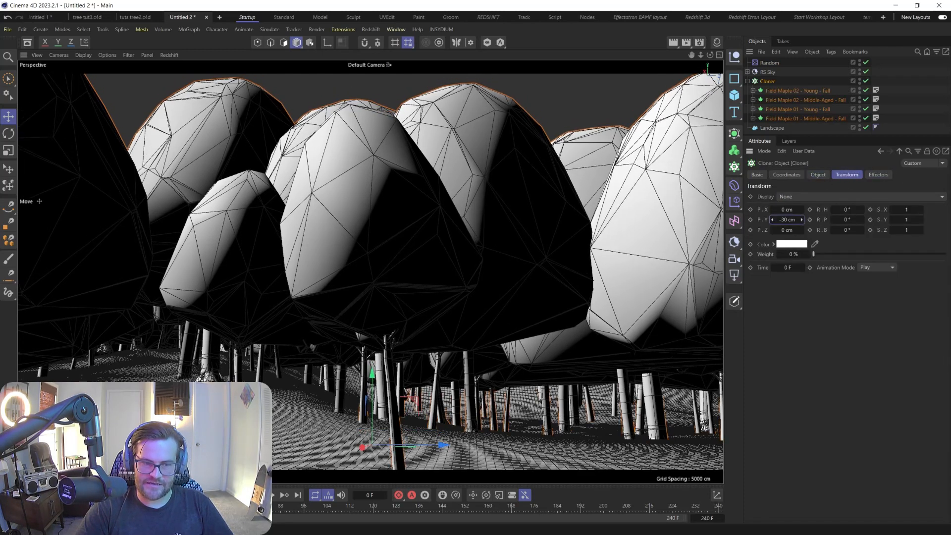
- Set the Random effector's X position to 134 cm and its Z position to -14 cm
{"action": "left_click", "coordinate": [766, 63]}
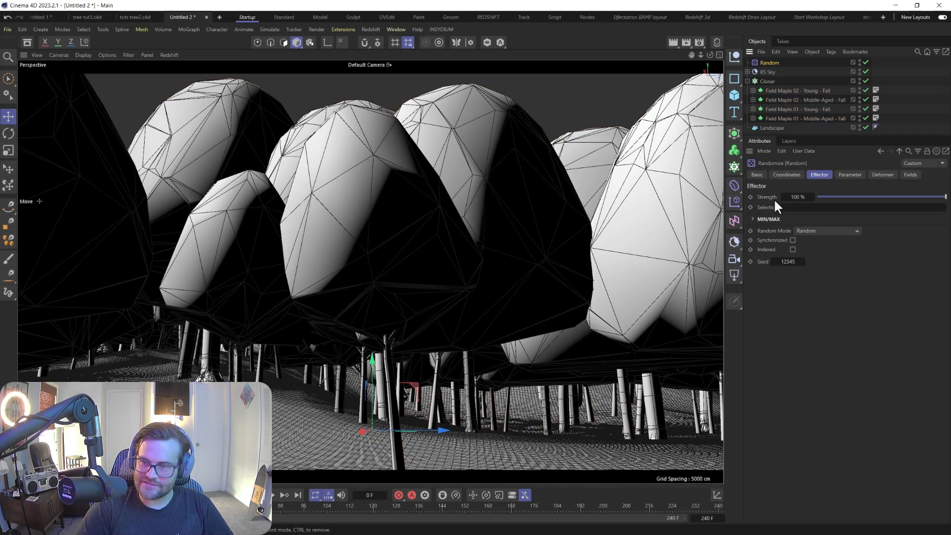
{"action": "left_click", "coordinate": [849, 174]}
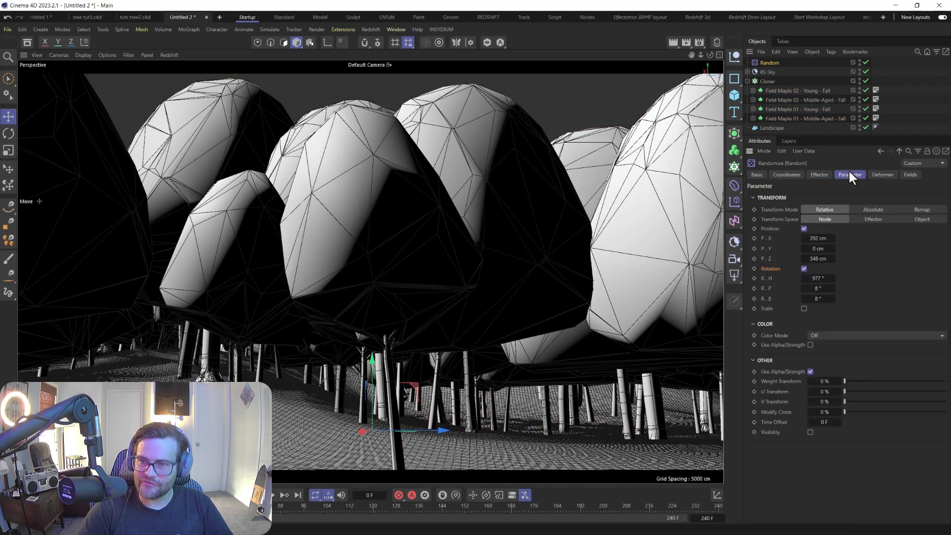
{"action": "left_click_drag", "start_coordinate": [832, 238], "coordinate": [492, 322]}
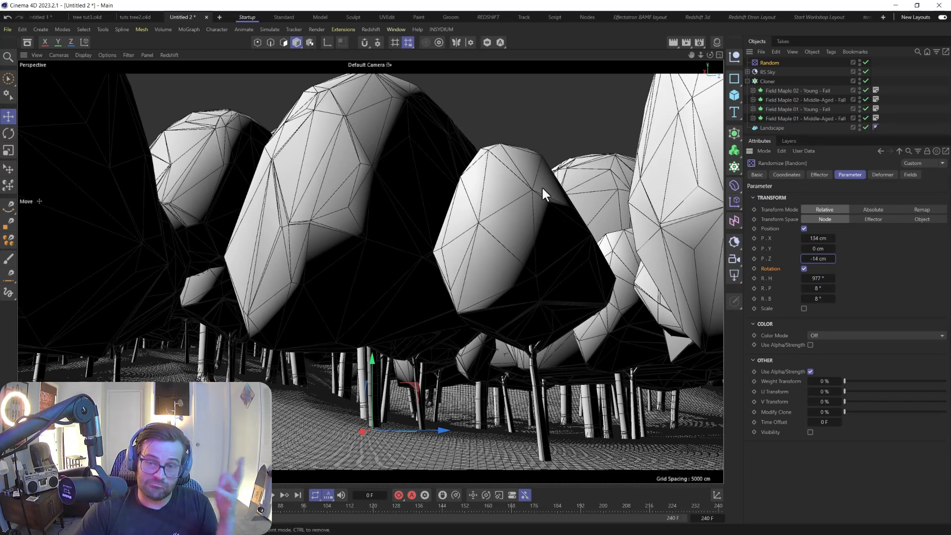
- Enable uniform scale on the Random effector with a value of 0.3 and check the tree size variation from above
{"action": "left_click", "coordinate": [803, 308]}
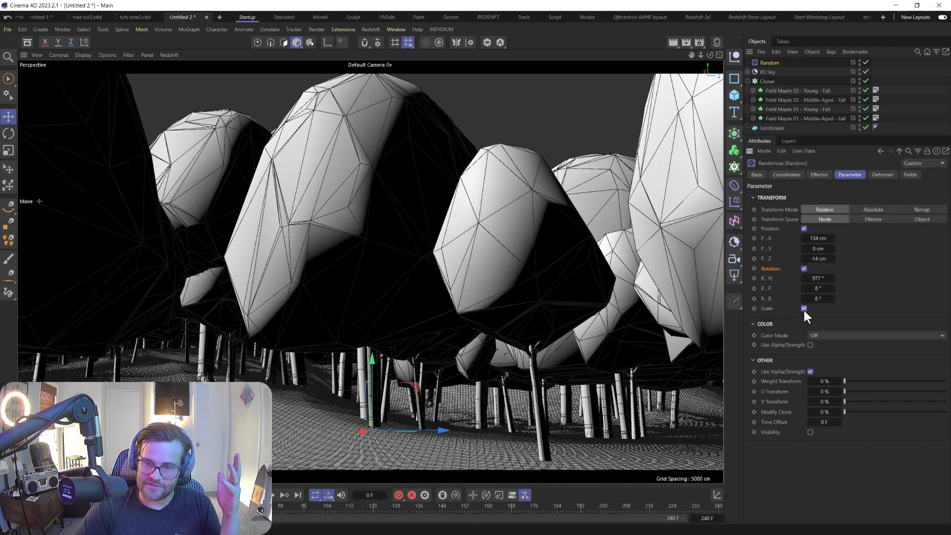
{"action": "left_click", "coordinate": [804, 318]}
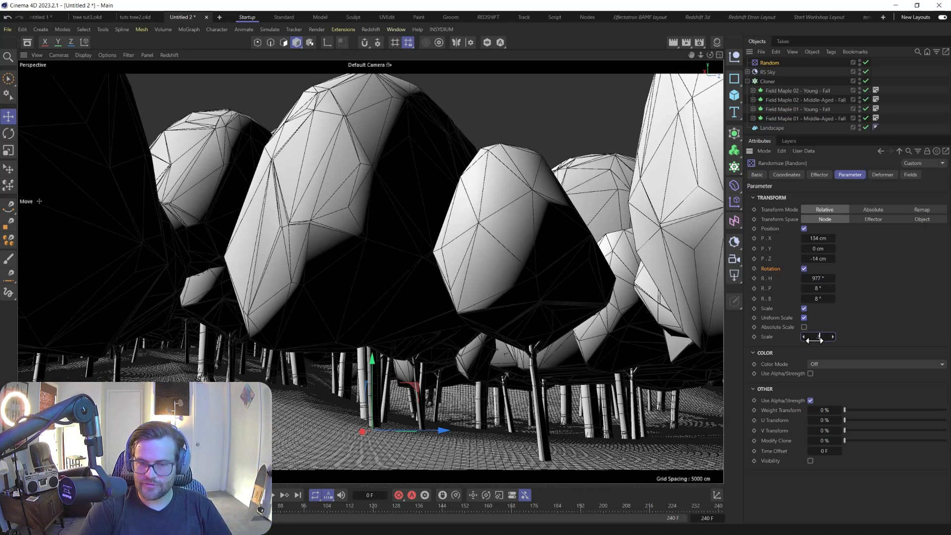
{"action": "left_click_drag", "start_coordinate": [814, 340], "coordinate": [815, 340]}
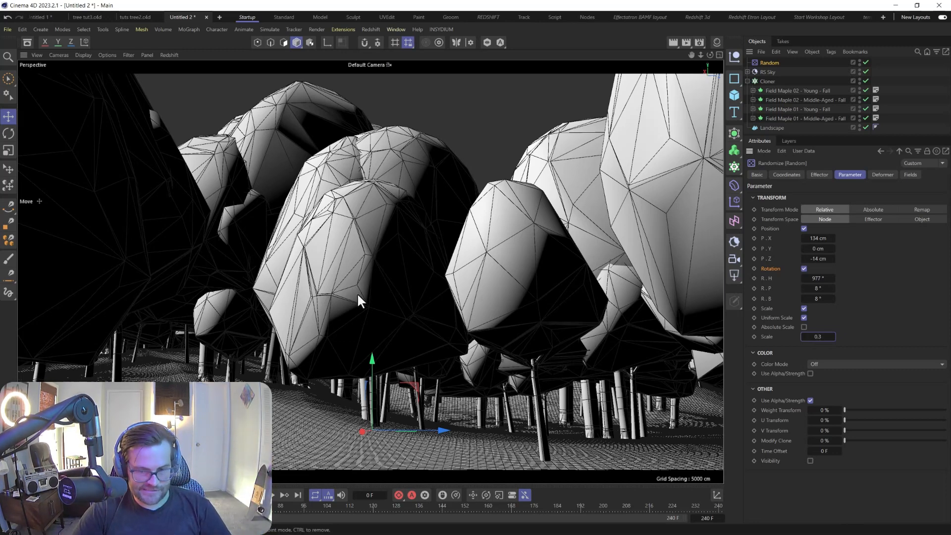
{"action": "right_click_drag", "start_coordinate": [352, 283], "coordinate": [311, 283], "text": "alt"}
{"action": "left_click_drag", "start_coordinate": [311, 283], "coordinate": [319, 307], "text": "alt"}
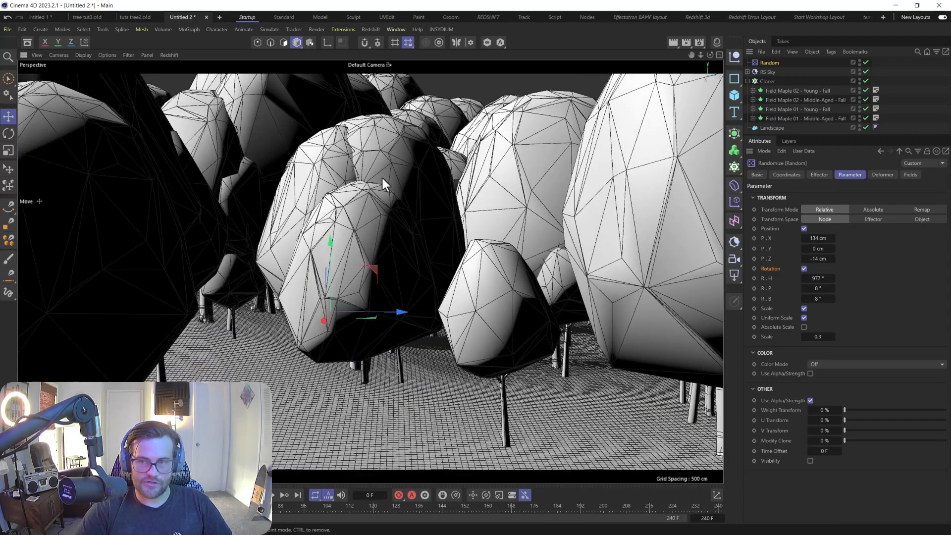
{"action": "middle_click_drag", "start_coordinate": [382, 177], "coordinate": [385, 284], "text": "alt"}
{"action": "mouse_move", "coordinate": [384, 284]}
{"action": "left_mouse_down", "text": "alt"}
{"action": "mouse_move", "coordinate": [375, 292]}
{"action": "mouse_move", "coordinate": [384, 286]}
{"action": "left_mouse_up", "text": "alt"}
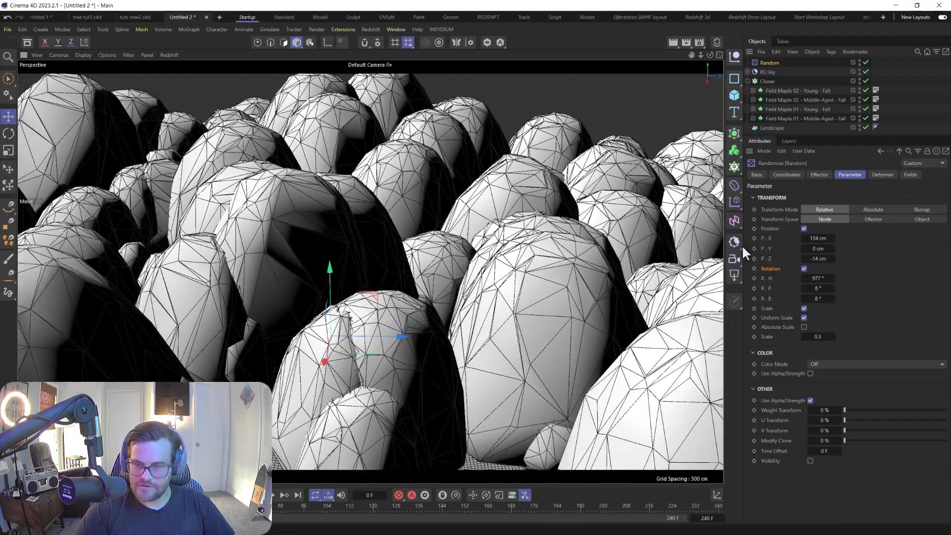
- Delete the RS Sky and replace it with a Redshift Dome Light
{"action": "left_click", "coordinate": [768, 72]}
{"action": "key", "text": "Delete"}
{"action": "left_click", "coordinate": [733, 273]}
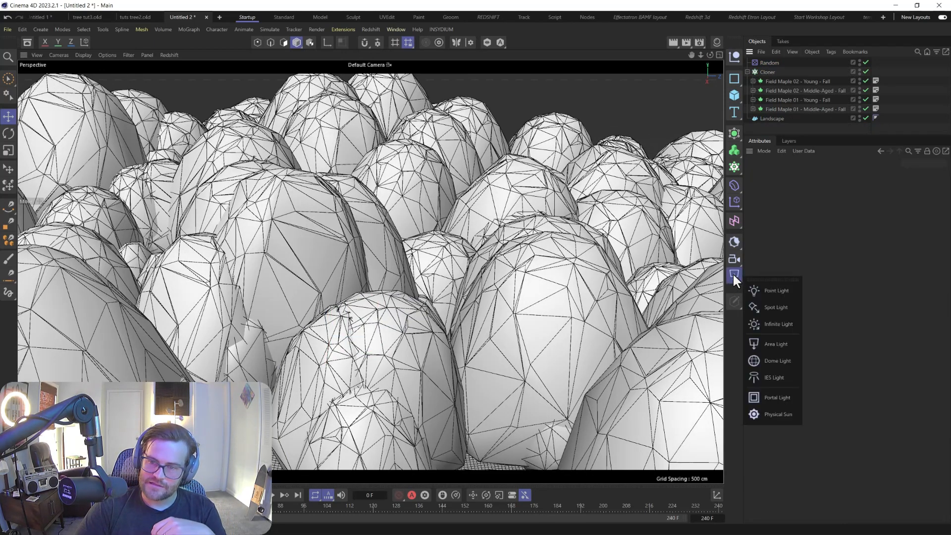
{"action": "left_click", "coordinate": [776, 360]}
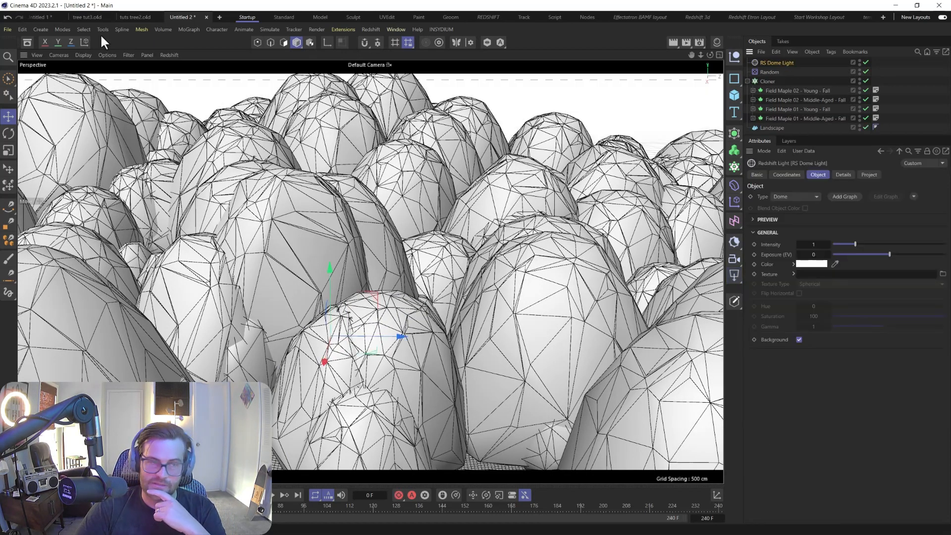
- Search the asset library for "sky" and apply the Evening Sunset.exr HDRI as the dome light's texture
{"action": "left_click", "coordinate": [27, 42]}
{"action": "double_click", "coordinate": [37, 80]}
{"action": "type", "text": "sky"}
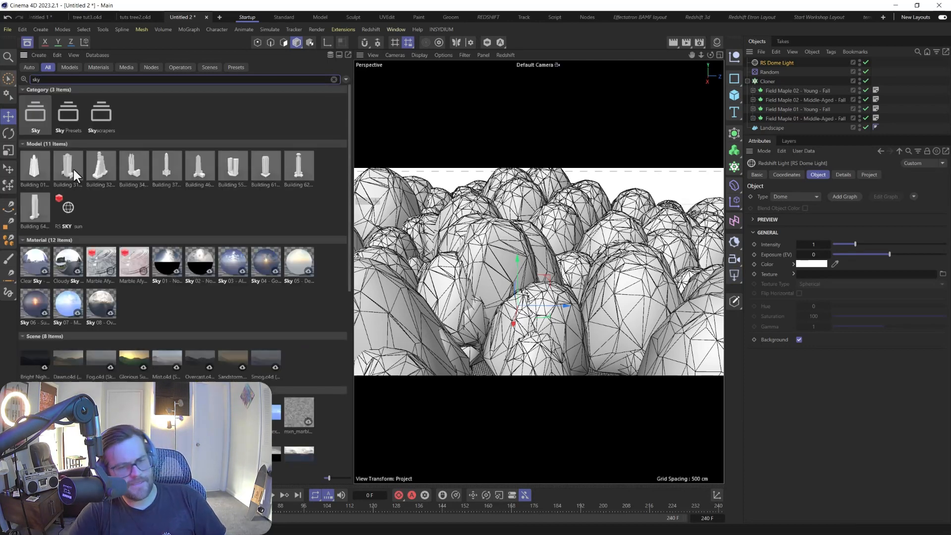
{"action": "scroll", "coordinate": [150, 267], "scroll_direction": "down", "scroll_amount": 8}
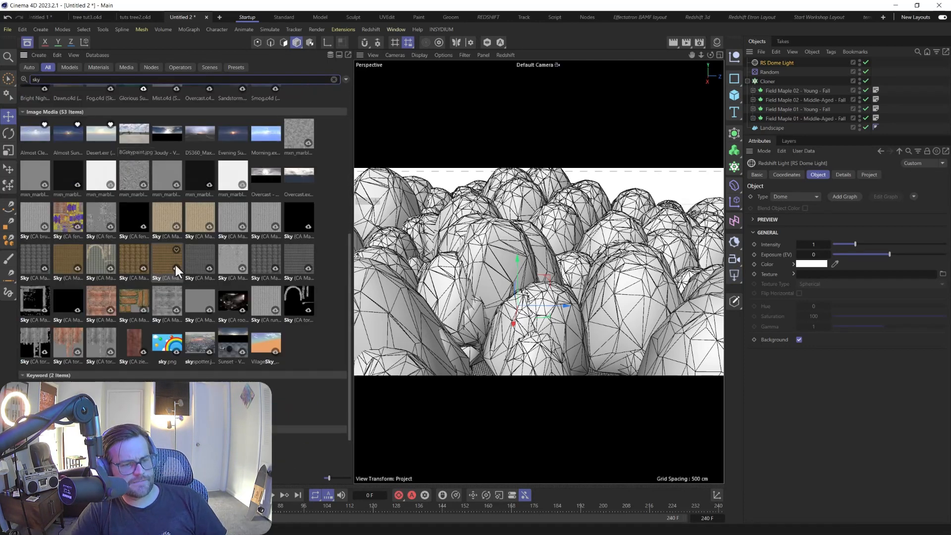
{"action": "scroll", "coordinate": [188, 266], "scroll_direction": "up", "scroll_amount": 5}
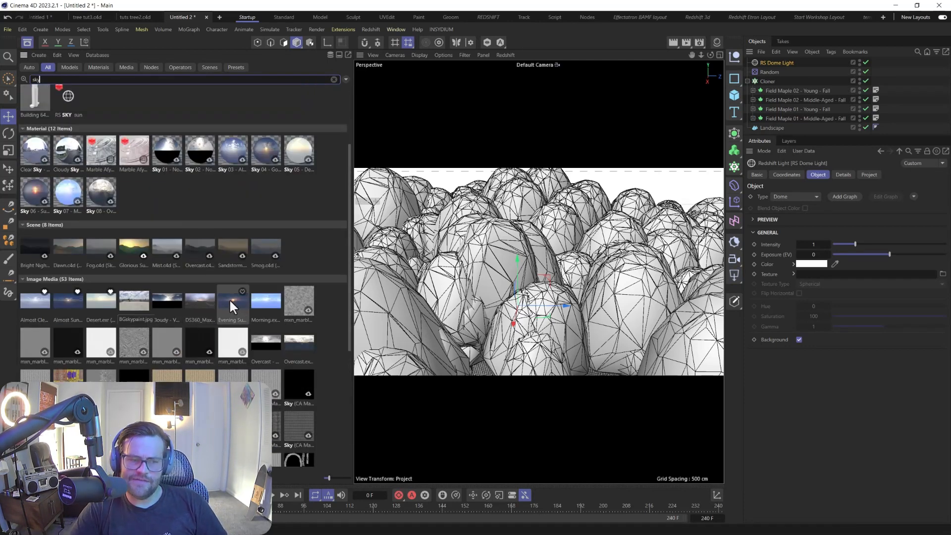
{"action": "left_click_drag", "start_coordinate": [230, 301], "coordinate": [844, 277]}
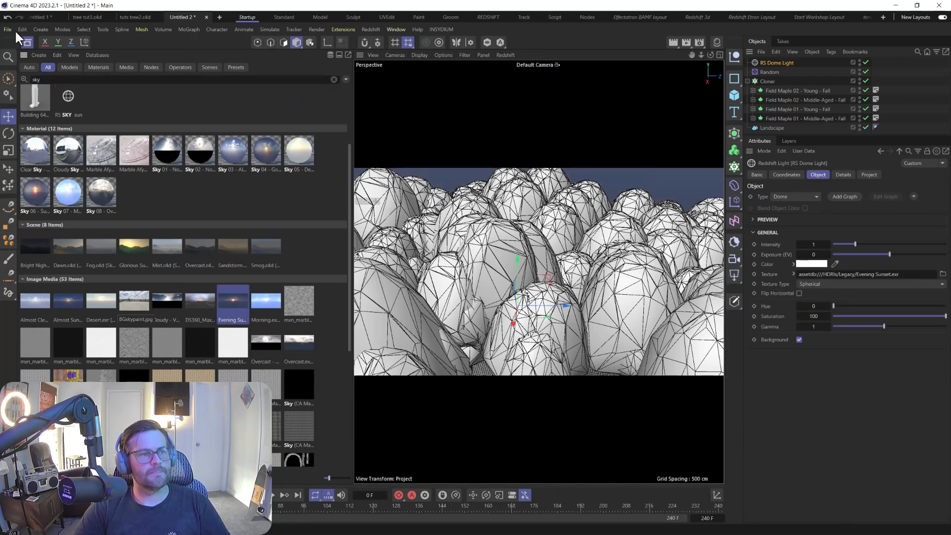
{"action": "left_click", "coordinate": [27, 42]}
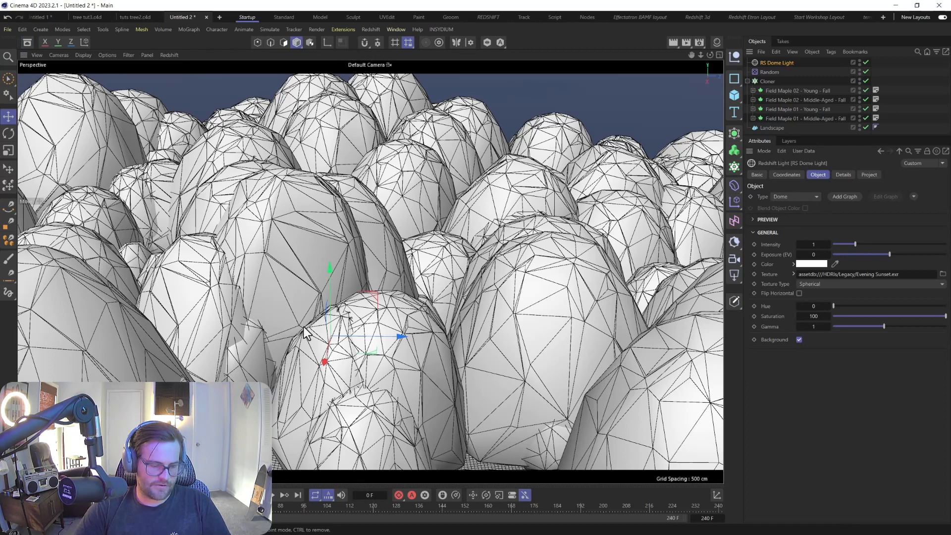
- Rotate the dome light so the orange sunset glow sits behind the treetops, and set its intensity to 2
{"action": "key", "text": "r"}
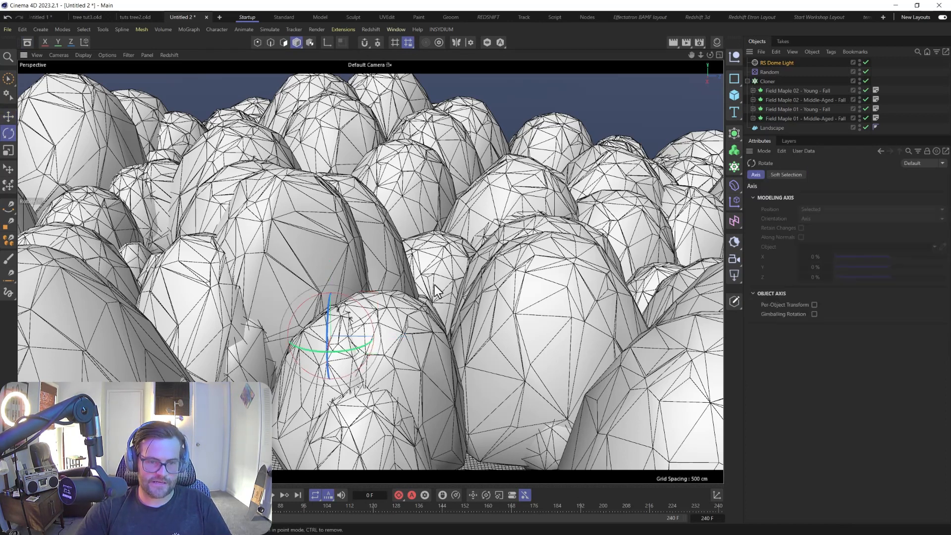
{"action": "left_click_drag", "start_coordinate": [360, 356], "coordinate": [159, 66]}
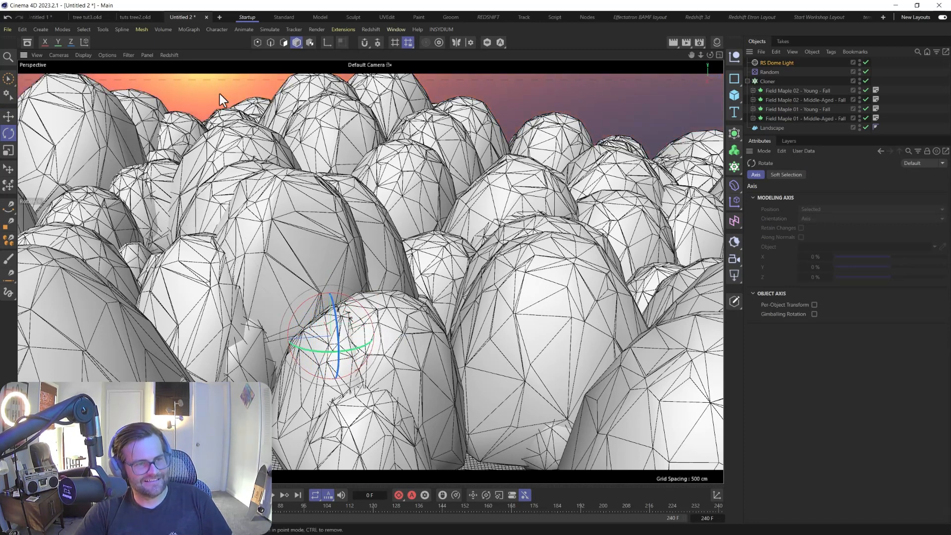
{"action": "left_click", "coordinate": [774, 59]}
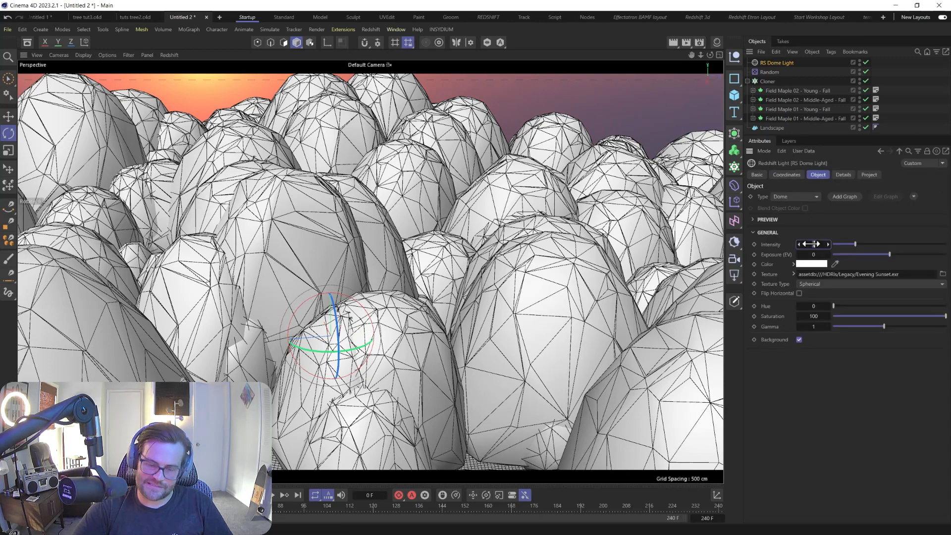
{"action": "left_click_drag", "start_coordinate": [810, 244], "coordinate": [822, 244]}
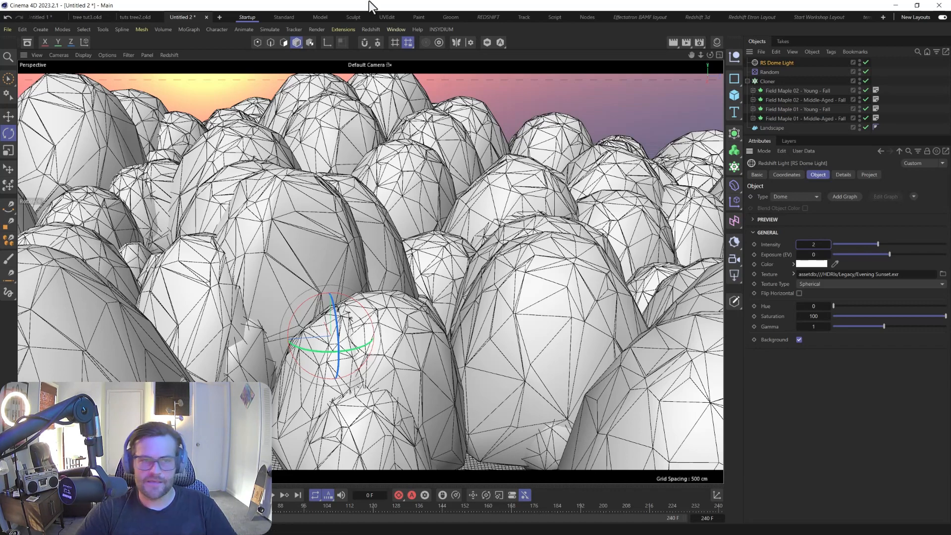
- Preview the sunset-lit forest in Redshift RenderView, then close the preview
{"action": "left_click", "coordinate": [372, 30]}
{"action": "left_click", "coordinate": [393, 107]}
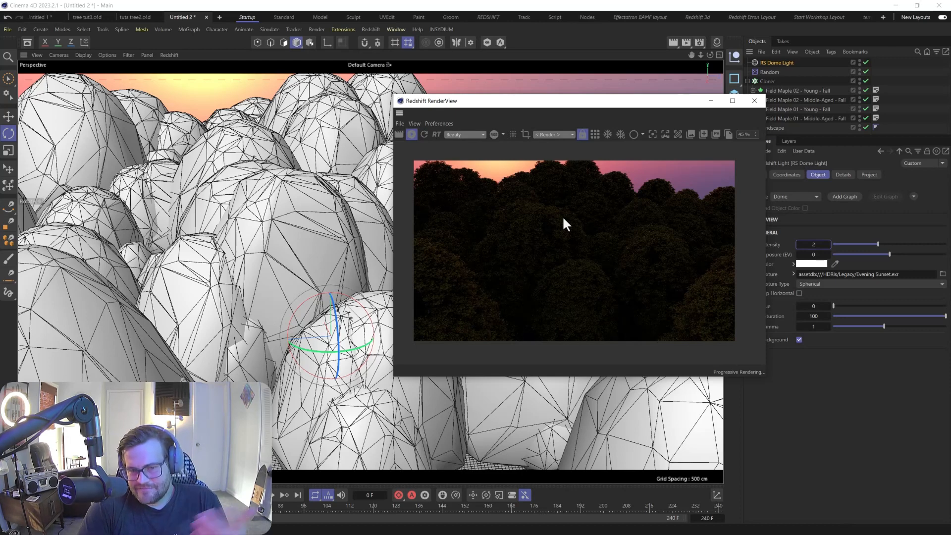
{"action": "left_click", "coordinate": [750, 101]}
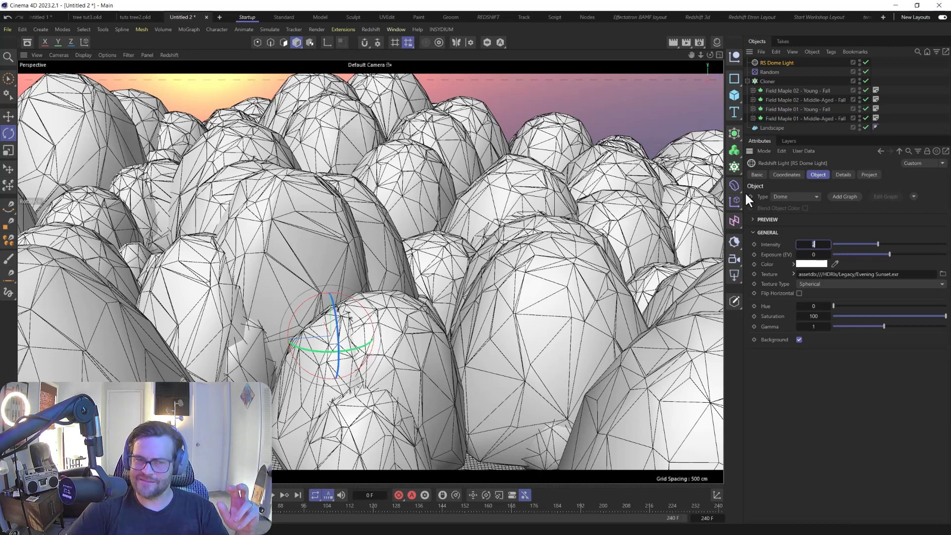
- Add a Redshift Area Light and give it a target tag with a target null
{"action": "left_click", "coordinate": [736, 281]}
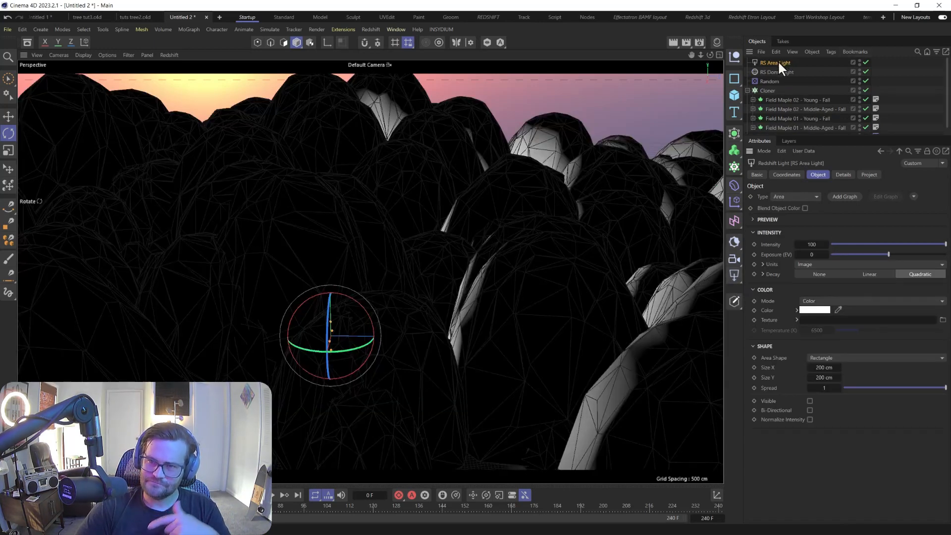
{"action": "left_click", "coordinate": [913, 196]}
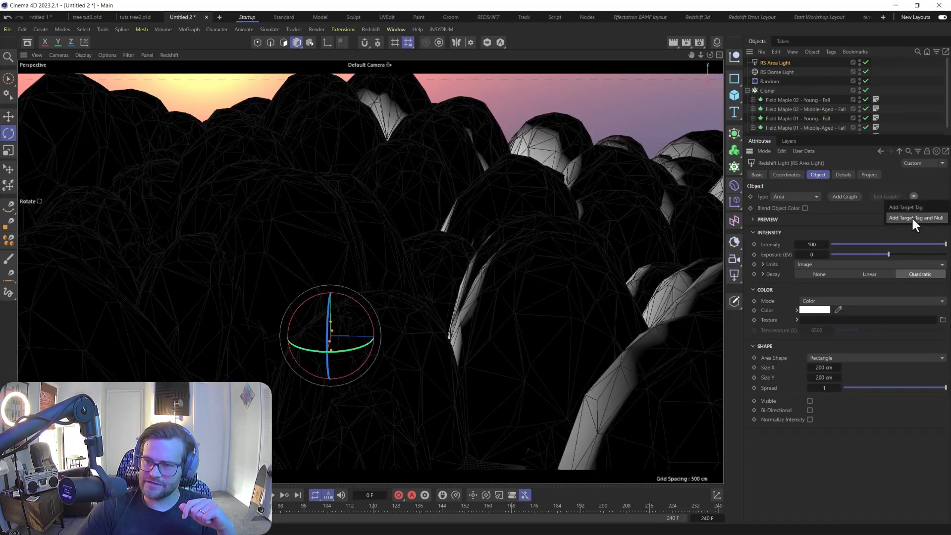
{"action": "left_click", "coordinate": [911, 218]}
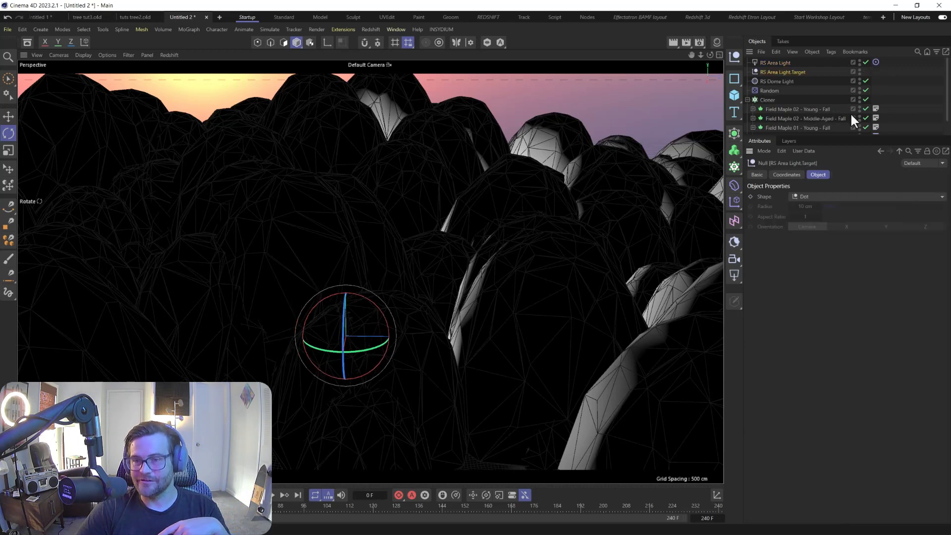
- Move the area light outside the forest's front-left corner and raise it to about treetop height using the orthographic views
{"action": "left_click", "coordinate": [778, 63]}
{"action": "middle_click", "coordinate": [421, 253]}
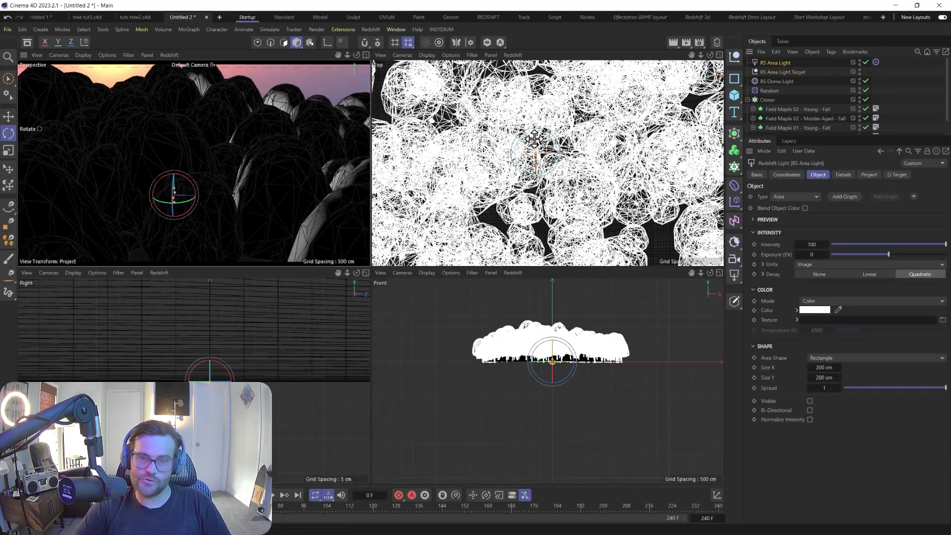
{"action": "scroll", "coordinate": [535, 163], "scroll_direction": "down", "scroll_amount": 5}
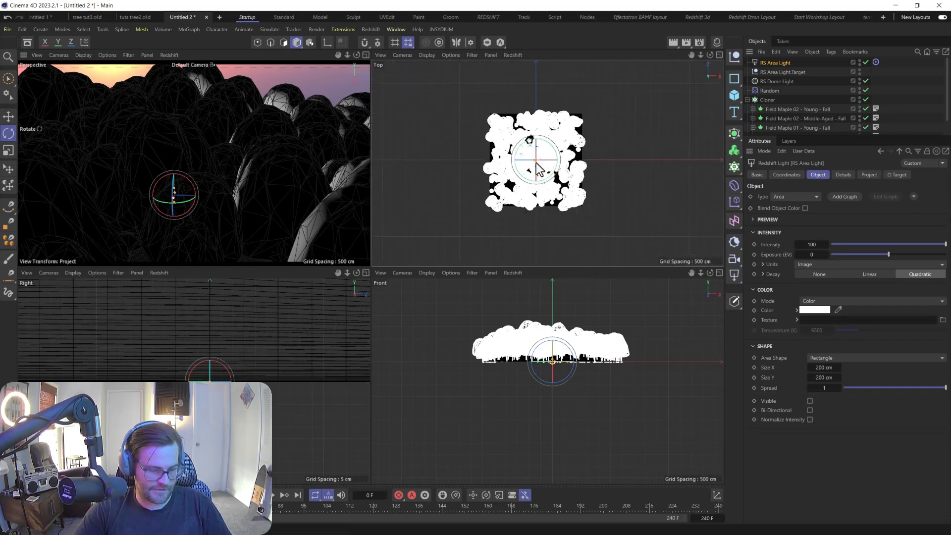
{"action": "key", "text": "e"}
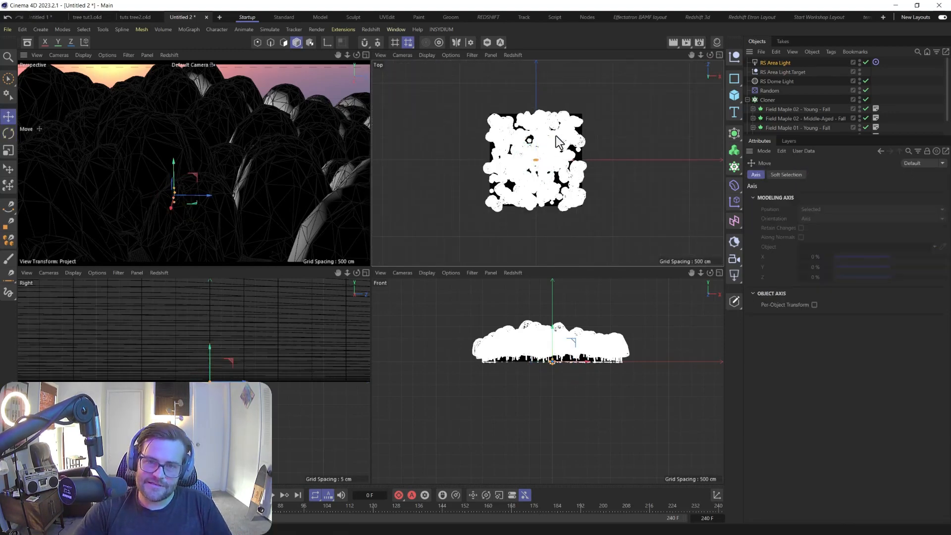
{"action": "left_click_drag", "start_coordinate": [555, 135], "coordinate": [451, 176]}
{"action": "left_click_drag", "start_coordinate": [388, 337], "coordinate": [384, 302]}
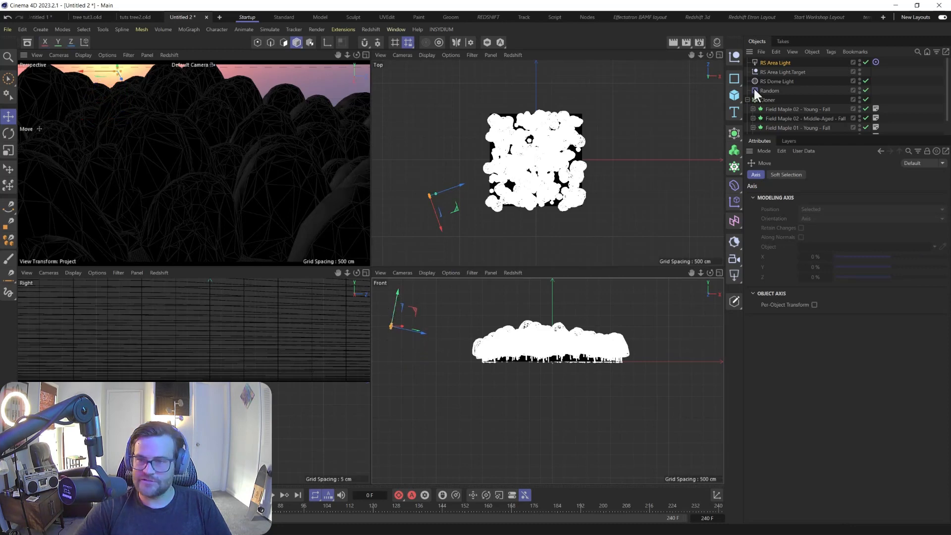
- Set the area light's size to 2000 cm in X and Y and change its shape to Disc
{"action": "left_click", "coordinate": [773, 63]}
{"action": "left_click", "coordinate": [822, 367]}
{"action": "type", "text": "000"}
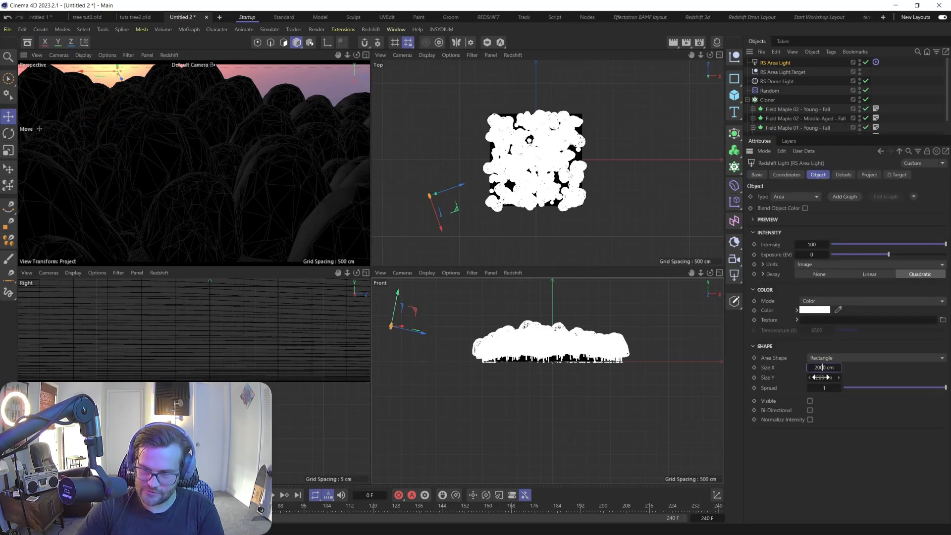
{"action": "key", "text": "Return"}
{"action": "left_click", "coordinate": [848, 357]}
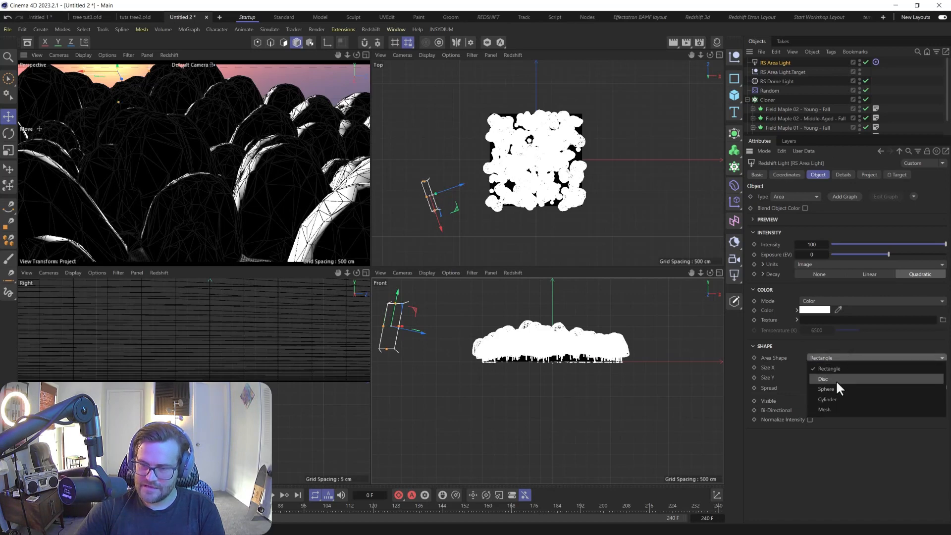
{"action": "left_click", "coordinate": [836, 380]}
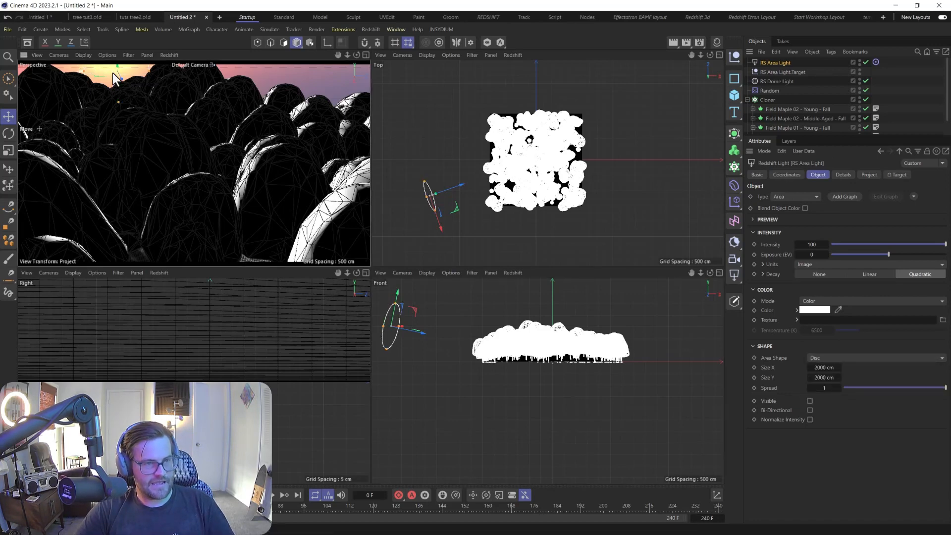
- Scale the disc light up to about 8988 cm across and move it well above the forest's left side
{"action": "key", "text": "t"}
{"action": "left_click_drag", "start_coordinate": [112, 73], "coordinate": [147, 128]}
{"action": "key", "text": "e"}
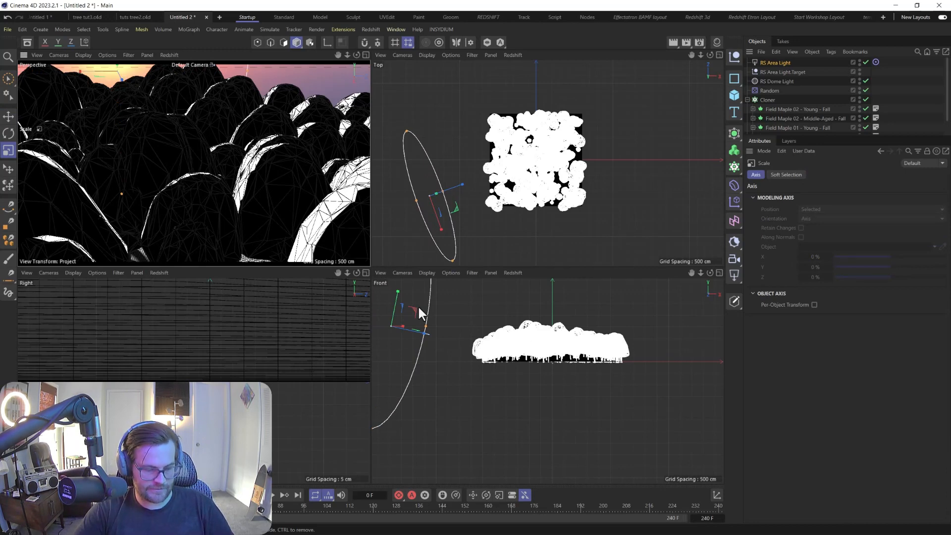
{"action": "left_click_drag", "start_coordinate": [417, 305], "coordinate": [435, 296]}
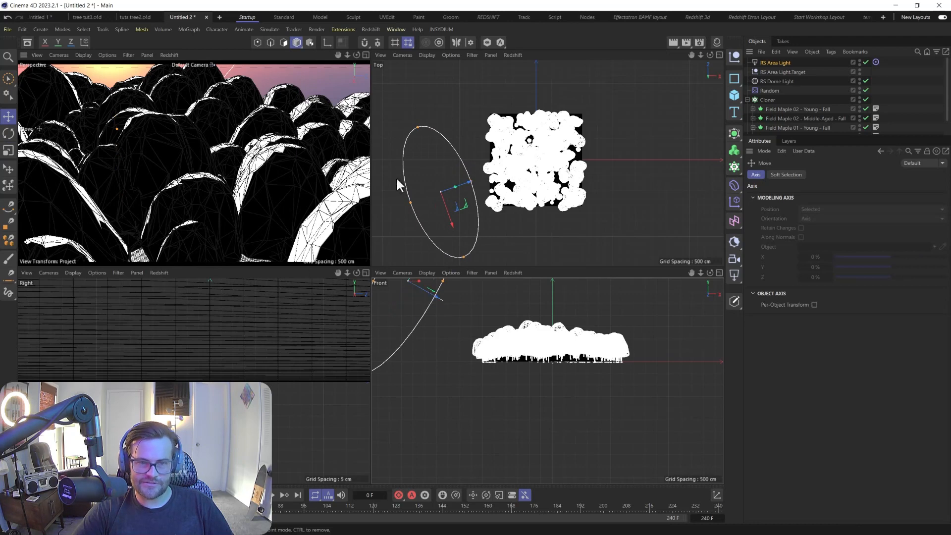
{"action": "left_click_drag", "start_coordinate": [447, 215], "coordinate": [444, 209]}
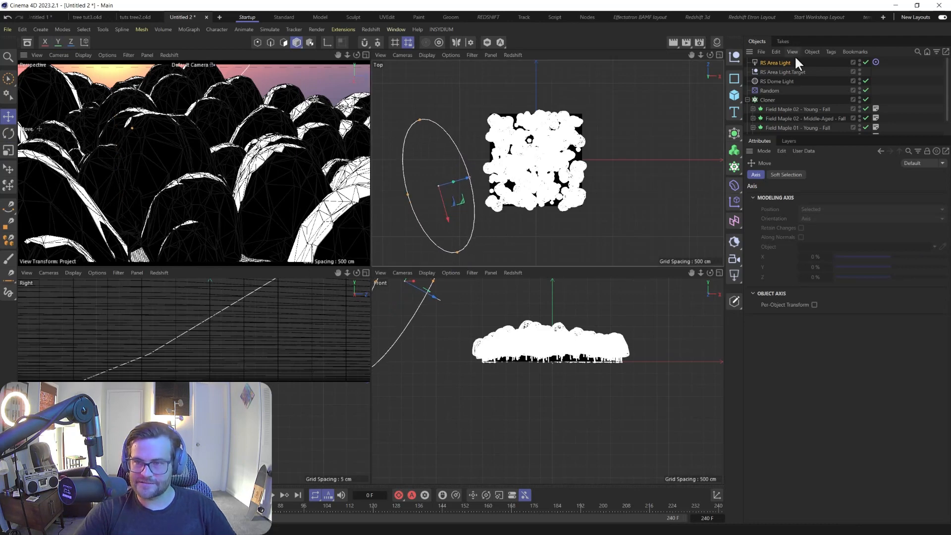
- Switch the area light's color mode to Temperature at 4200 K and reduce its spread to about 0.146
{"action": "left_click", "coordinate": [780, 64]}
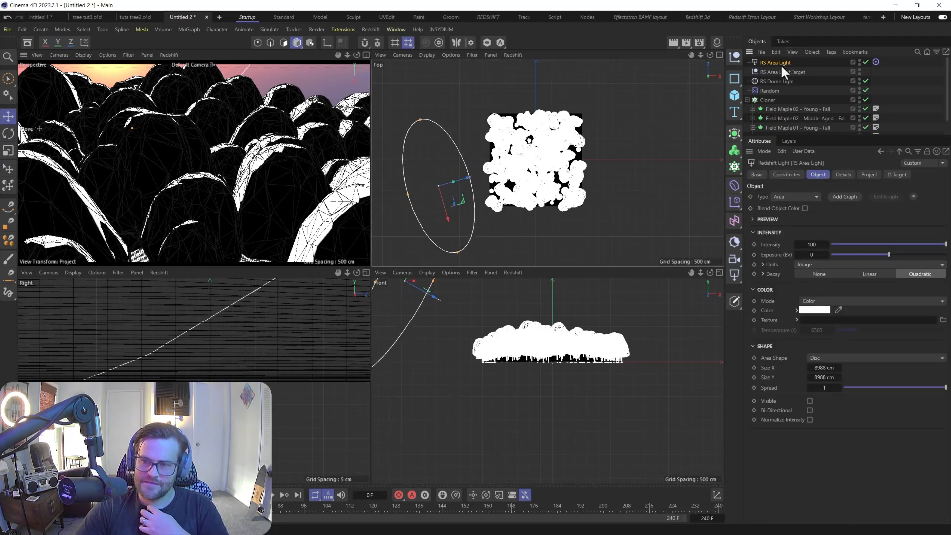
{"action": "left_click", "coordinate": [813, 299]}
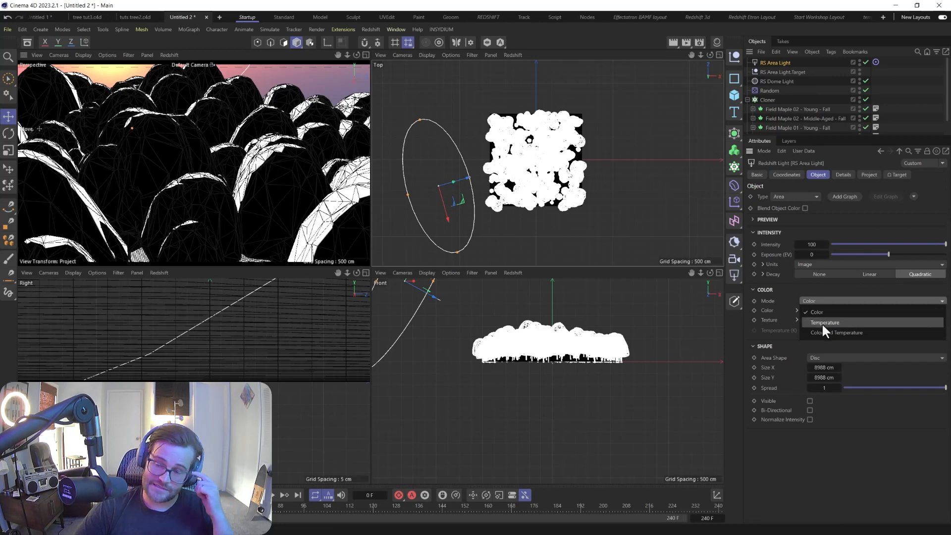
{"action": "left_click", "coordinate": [822, 323]}
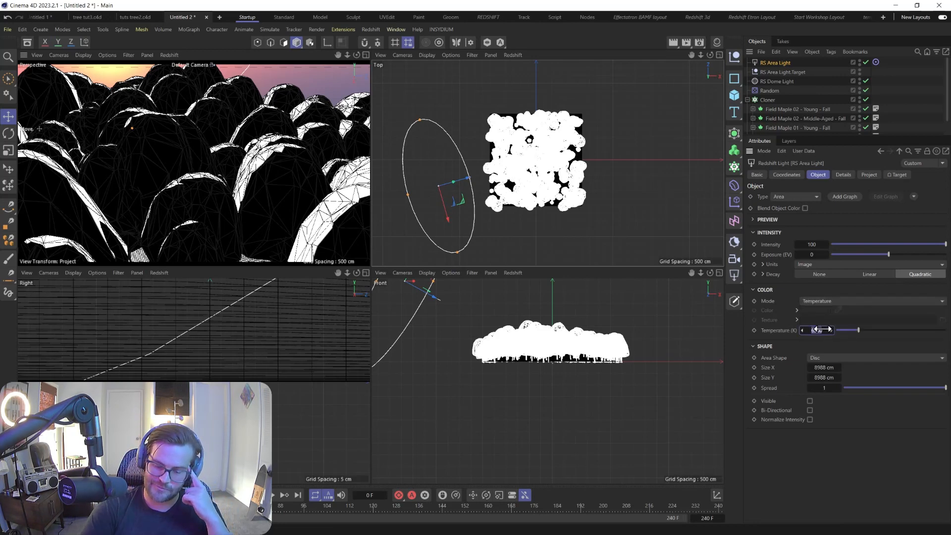
{"action": "left_click_drag", "start_coordinate": [821, 330], "coordinate": [818, 329]}
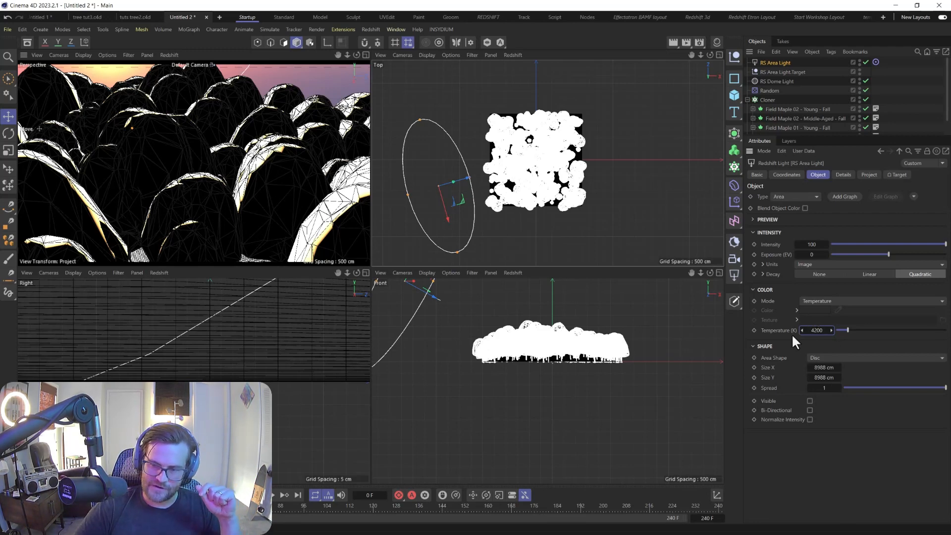
{"action": "left_click_drag", "start_coordinate": [938, 388], "coordinate": [863, 384]}
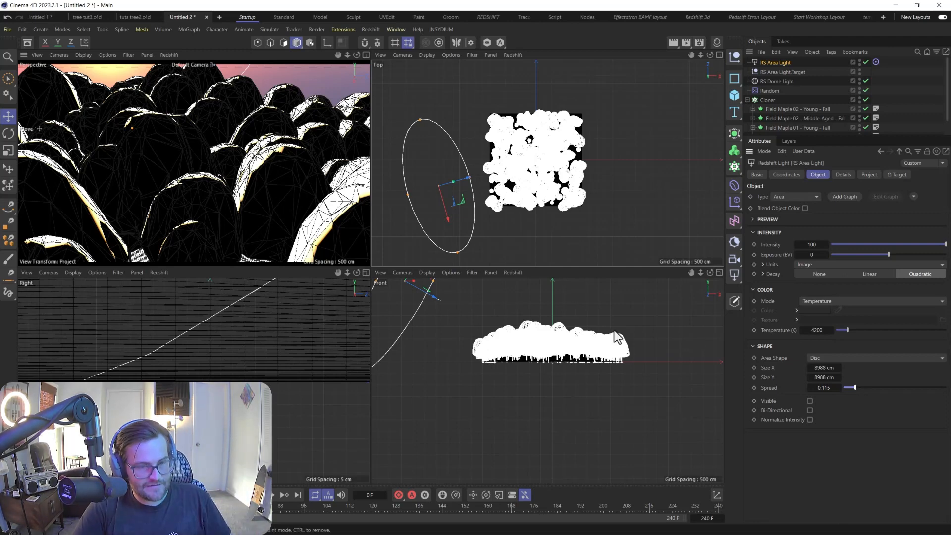
{"action": "left_click_drag", "start_coordinate": [237, 171], "coordinate": [235, 155], "text": "alt"}
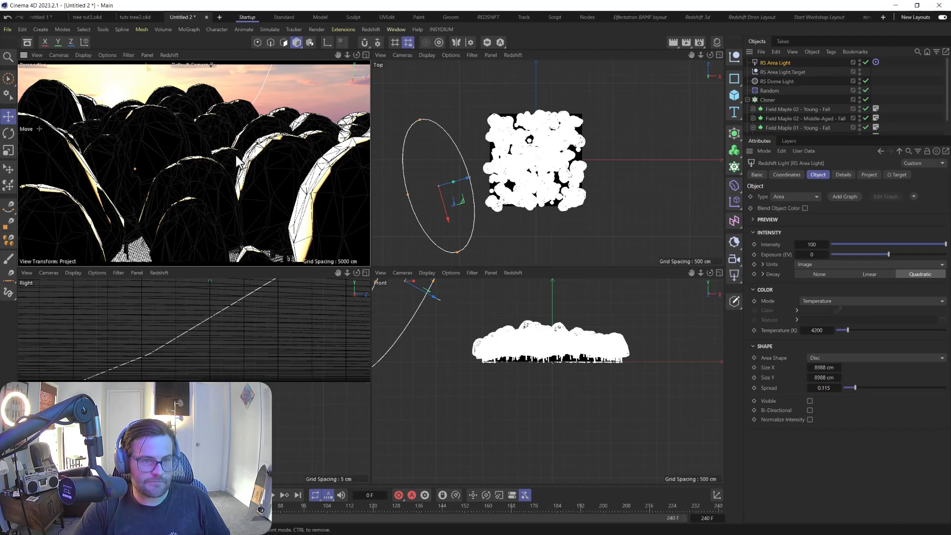
{"action": "left_click_drag", "start_coordinate": [855, 387], "coordinate": [858, 387]}
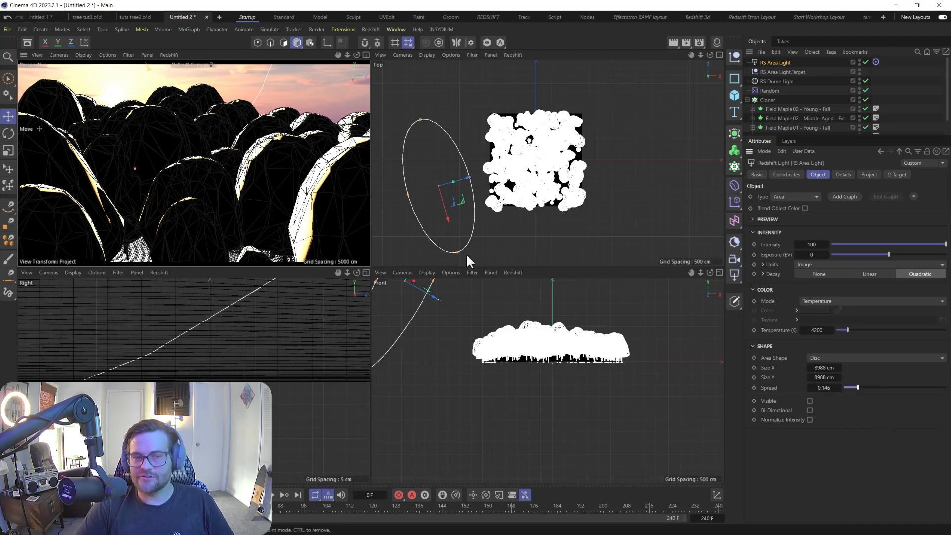
- Angle the perspective view down over the treetops and start a live Redshift RenderView preview
{"action": "left_click_drag", "start_coordinate": [347, 198], "coordinate": [316, 177], "text": "alt"}
{"action": "left_click", "coordinate": [371, 32]}
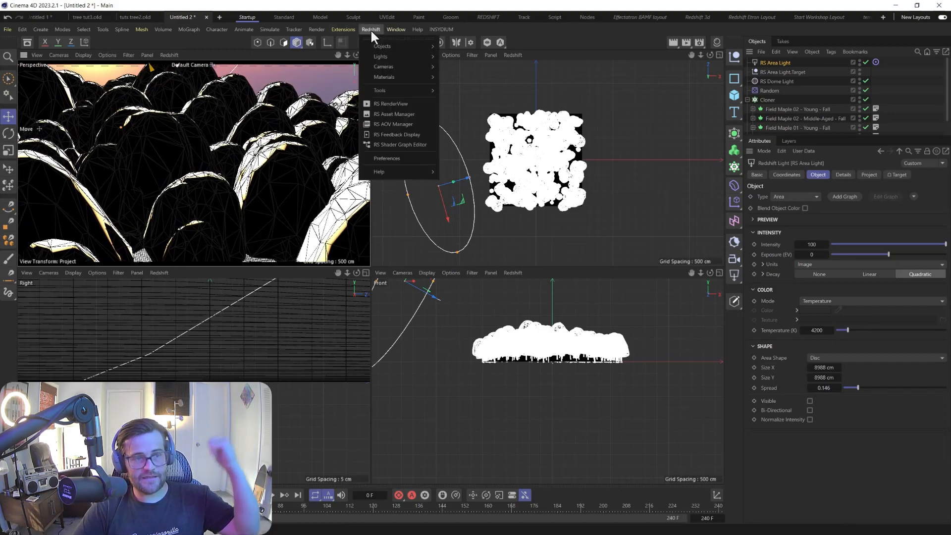
{"action": "left_click", "coordinate": [383, 101]}
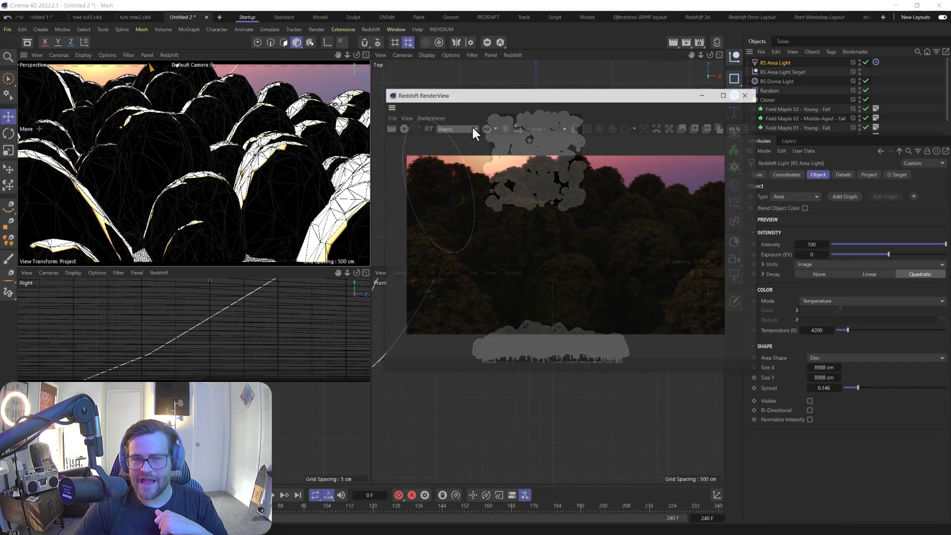
{"action": "left_click", "coordinate": [402, 129]}
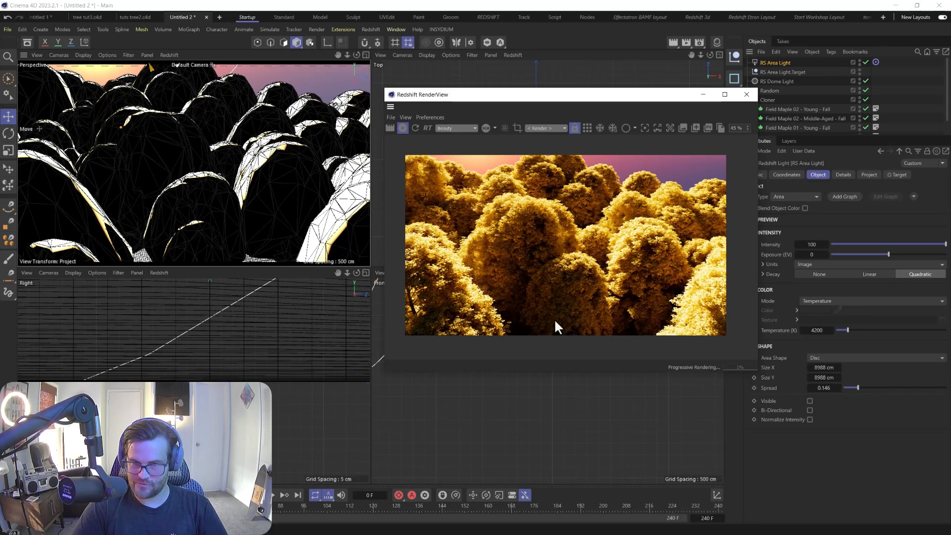
- Set the area light's intensity to 60
{"action": "left_click", "coordinate": [816, 245]}
{"action": "left_click", "coordinate": [816, 245]}
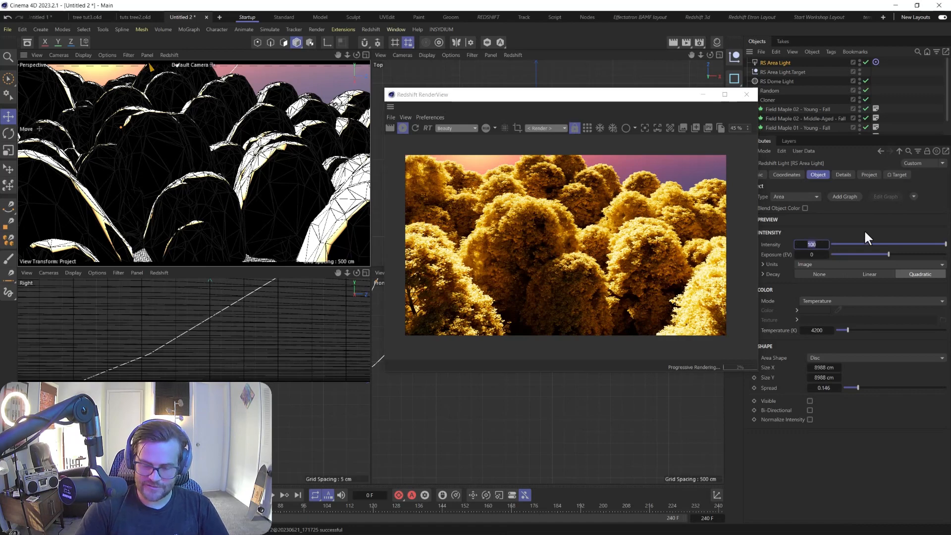
{"action": "type", "text": "60"}
{"action": "key", "text": "Return"}
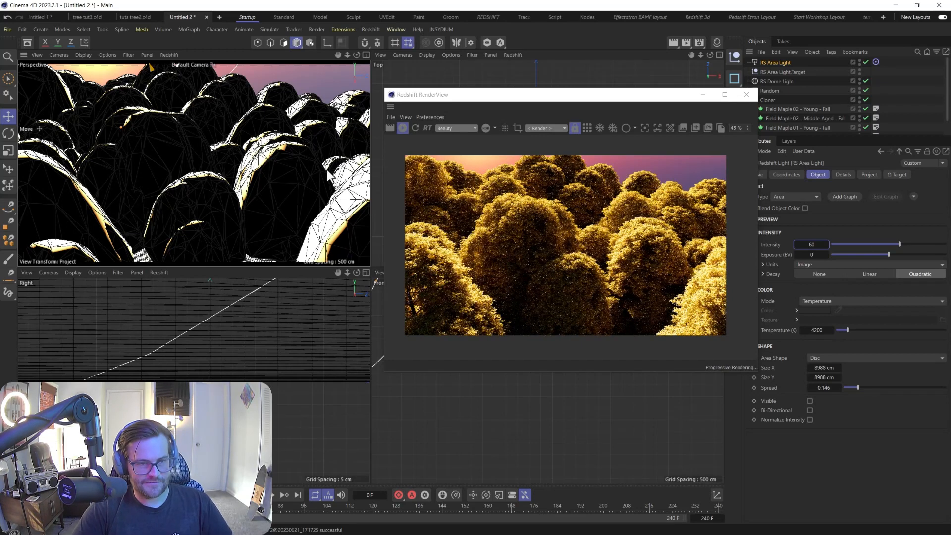
- Reframe the perspective view to include more sunset sky, and reposition and enlarge the RenderView window
{"action": "scroll", "coordinate": [204, 186], "scroll_direction": "down", "scroll_amount": 5}
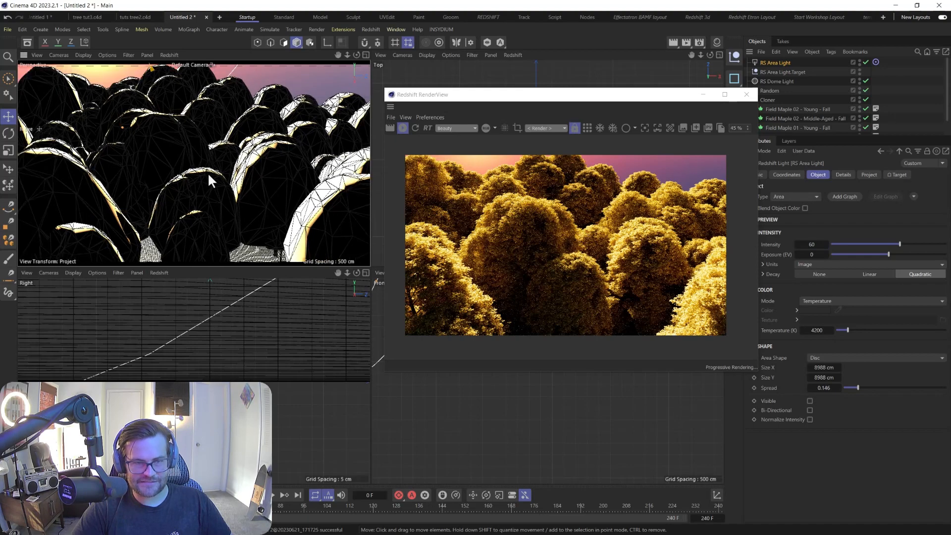
{"action": "left_click_drag", "start_coordinate": [215, 164], "coordinate": [214, 159], "text": "alt"}
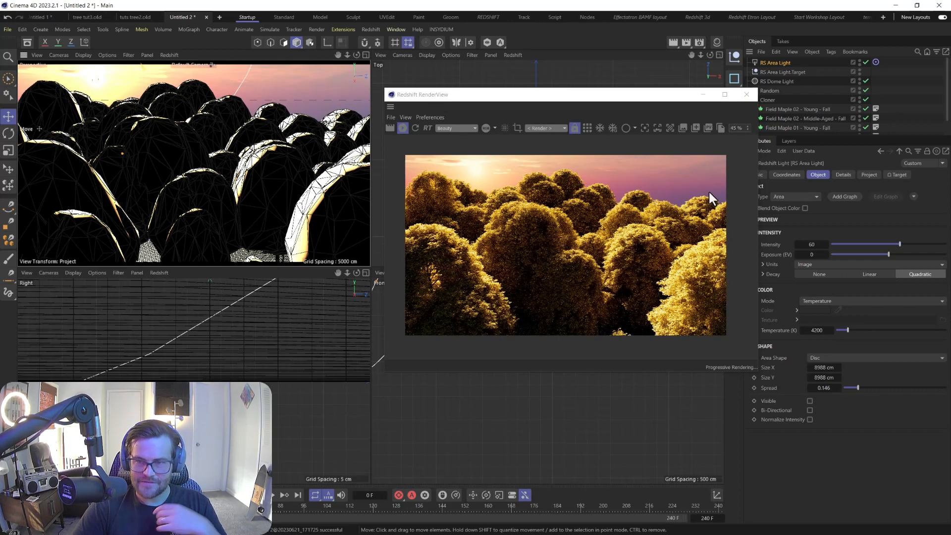
{"action": "left_click_drag", "start_coordinate": [537, 96], "coordinate": [390, 82]}
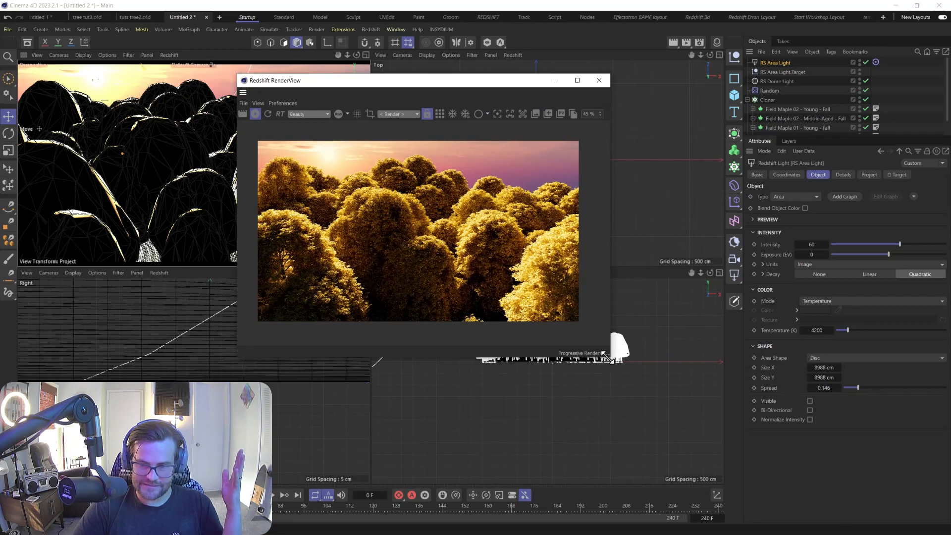
{"action": "left_click_drag", "start_coordinate": [614, 364], "coordinate": [704, 396]}
{"action": "left_click_drag", "start_coordinate": [634, 400], "coordinate": [634, 399]}
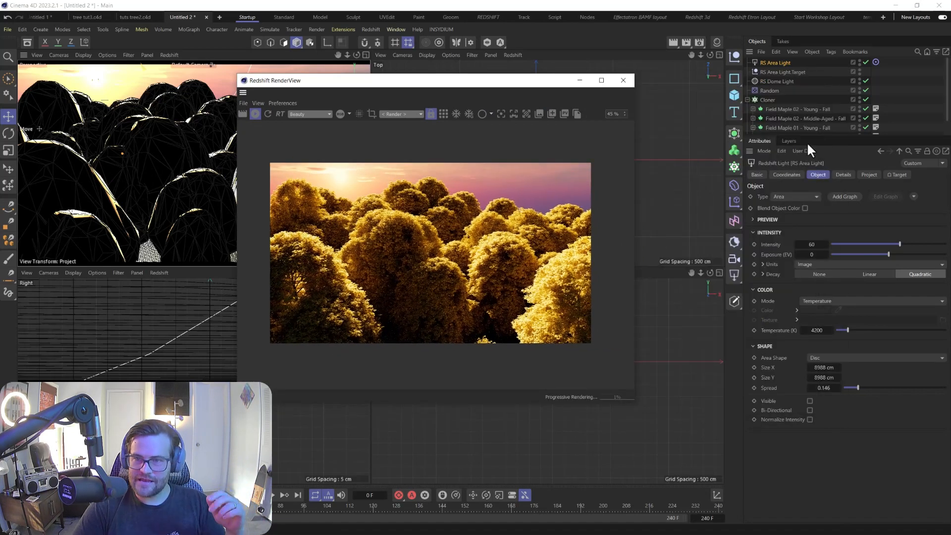
- Add a Redshift camera, look through it with a 50 mm focal length, and frame the treetops from above
{"action": "left_click", "coordinate": [767, 99]}
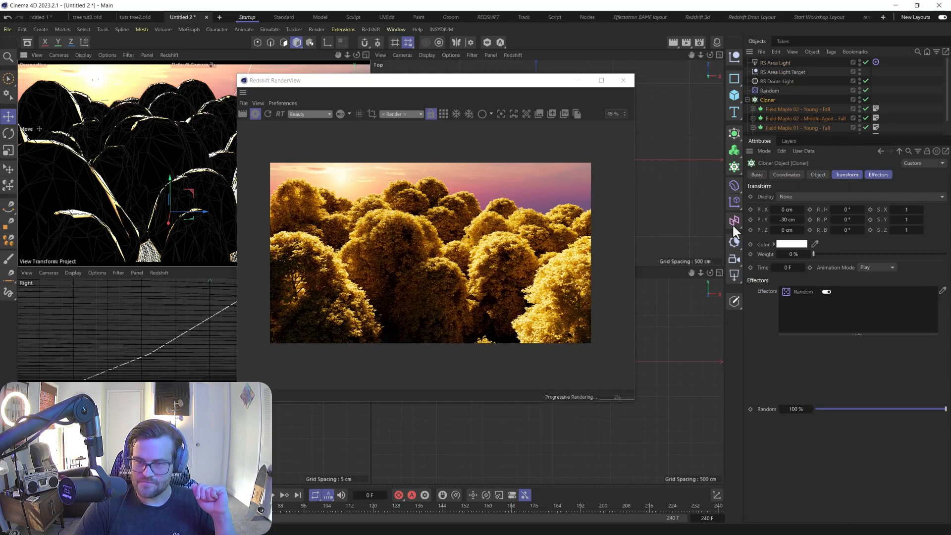
{"action": "left_click", "coordinate": [734, 258]}
{"action": "left_click", "coordinate": [866, 63]}
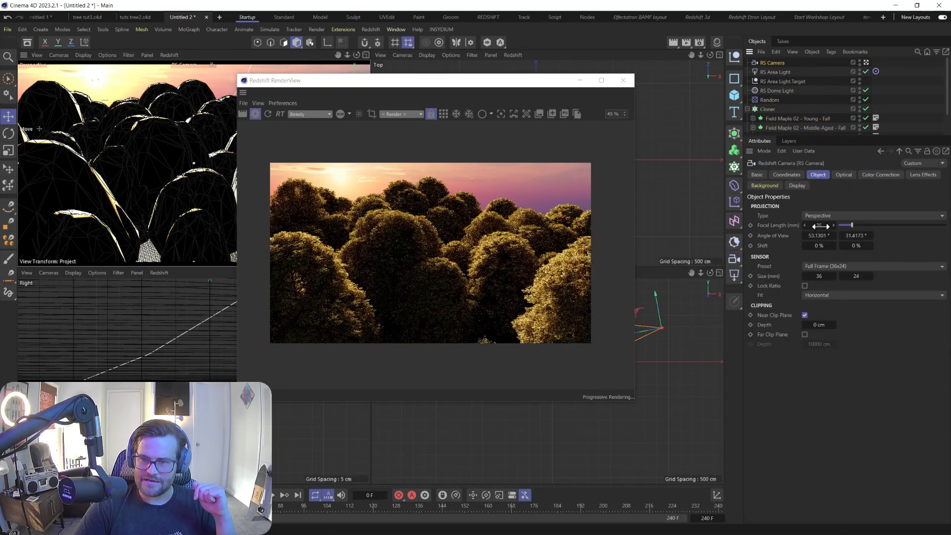
{"action": "key", "text": "Return"}
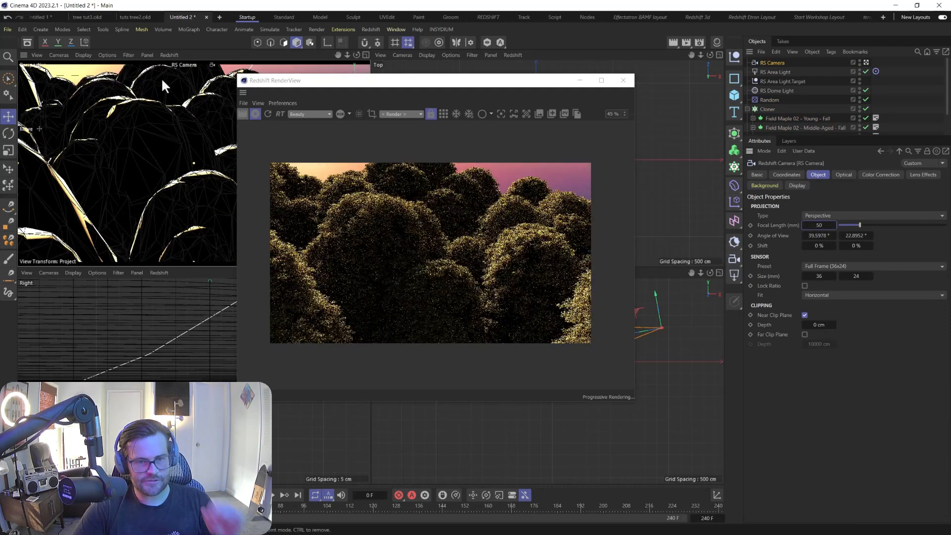
{"action": "middle_click_drag", "start_coordinate": [124, 123], "coordinate": [162, 173], "text": "alt"}
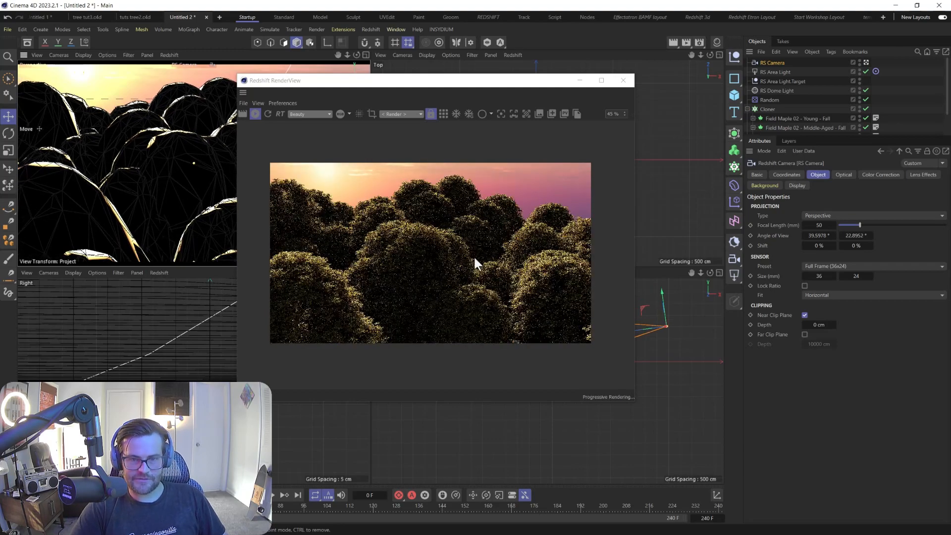
{"action": "middle_click_drag", "start_coordinate": [130, 146], "coordinate": [118, 173], "text": "alt"}
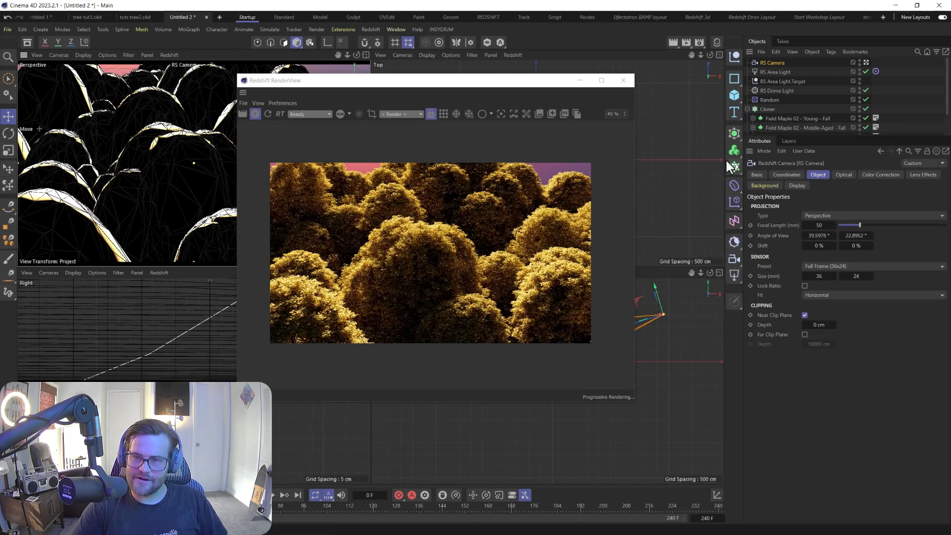
- Create a Redshift Standard material and set its base color to dark olive, RGB 55, 55, 2
{"action": "left_click", "coordinate": [717, 41]}
{"action": "left_click_drag", "start_coordinate": [496, 78], "coordinate": [295, 76]}
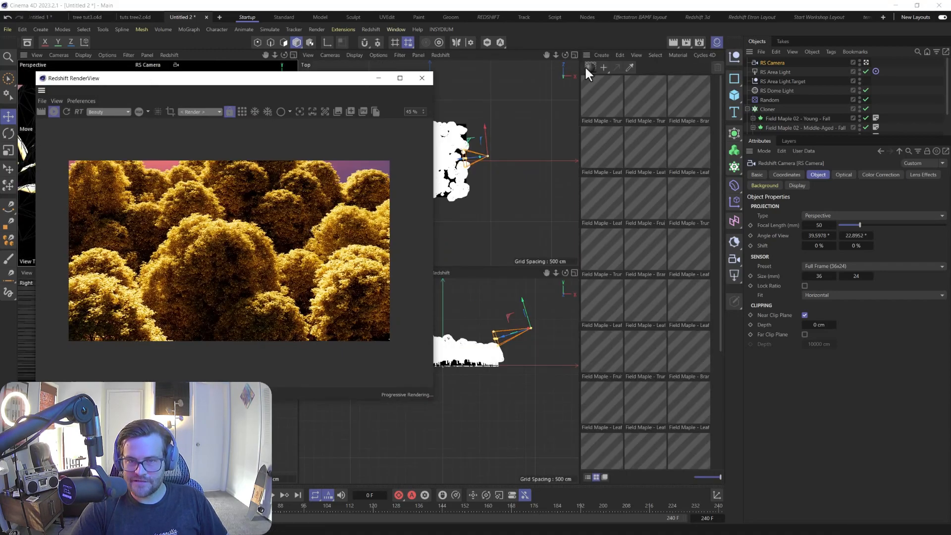
{"action": "left_click", "coordinate": [588, 68]}
{"action": "left_click", "coordinate": [594, 97]}
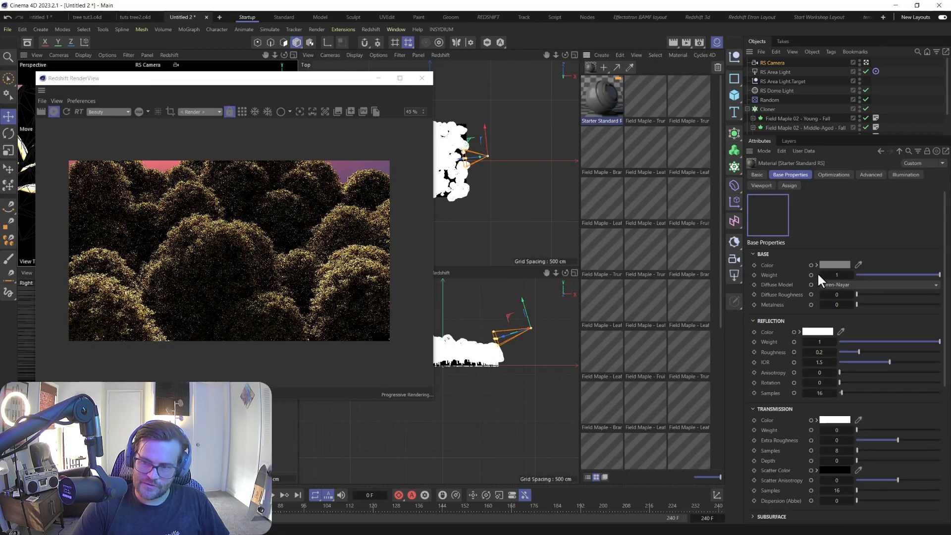
{"action": "left_click", "coordinate": [828, 266]}
{"action": "left_click_drag", "start_coordinate": [870, 337], "coordinate": [857, 337]}
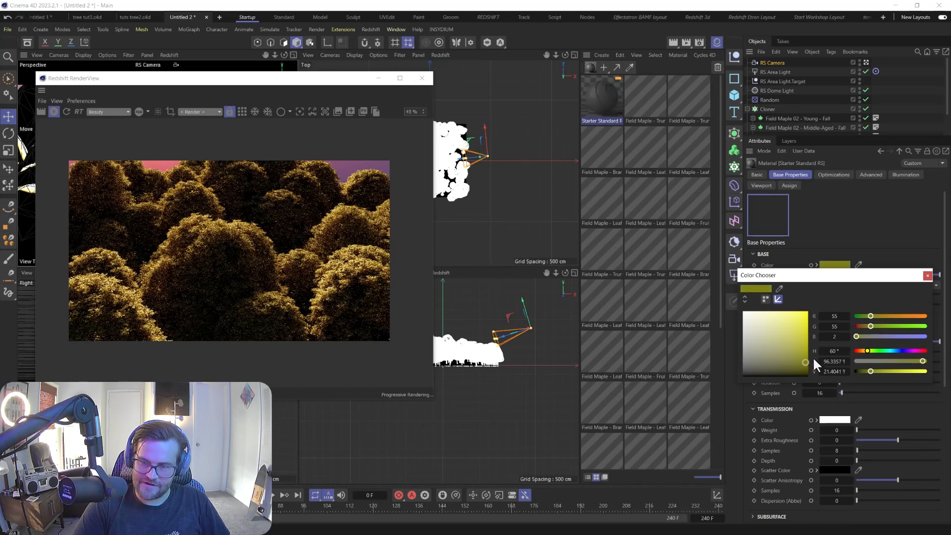
{"action": "left_click", "coordinate": [927, 275]}
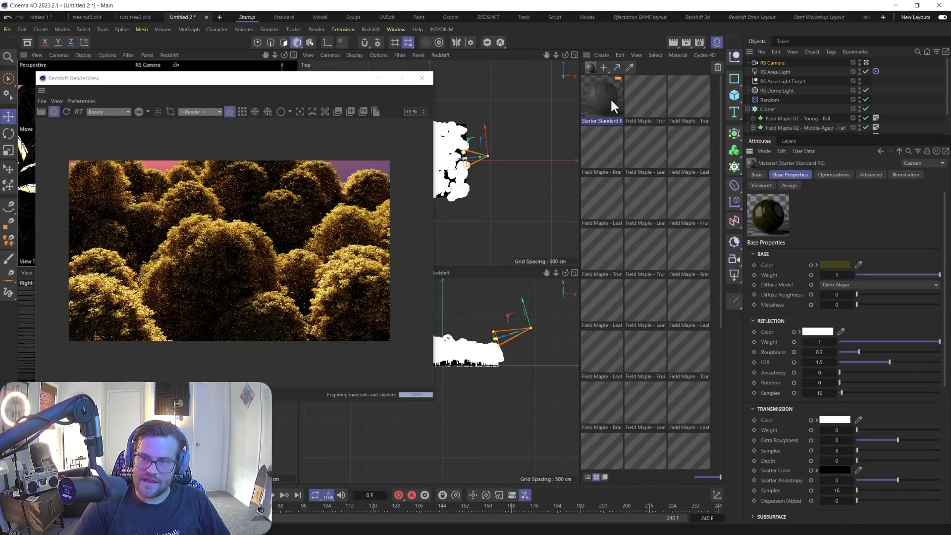
- Apply the dark olive material to the Landscape and tilt the camera to bring the sunset sky into frame
{"action": "scroll", "coordinate": [807, 141], "scroll_direction": "down", "scroll_amount": 1}
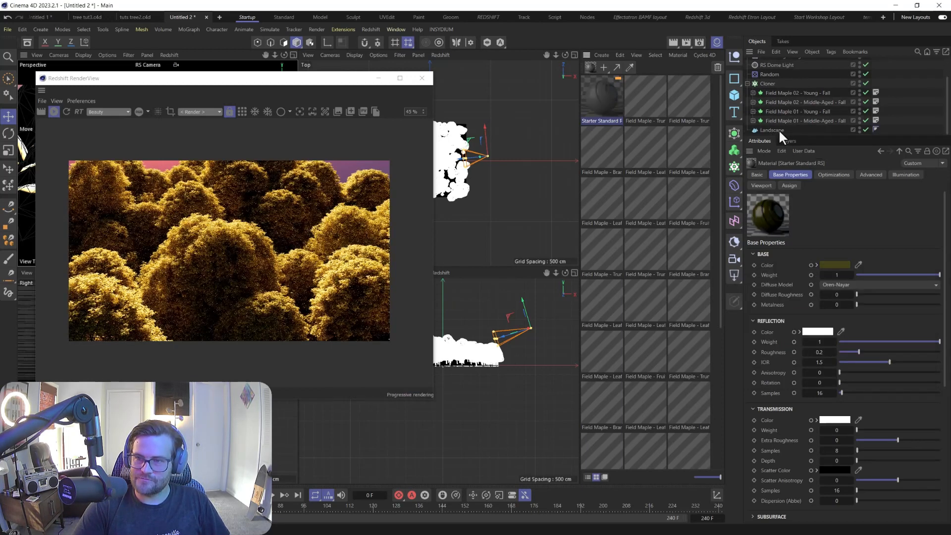
{"action": "left_click_drag", "start_coordinate": [780, 132], "coordinate": [776, 131]}
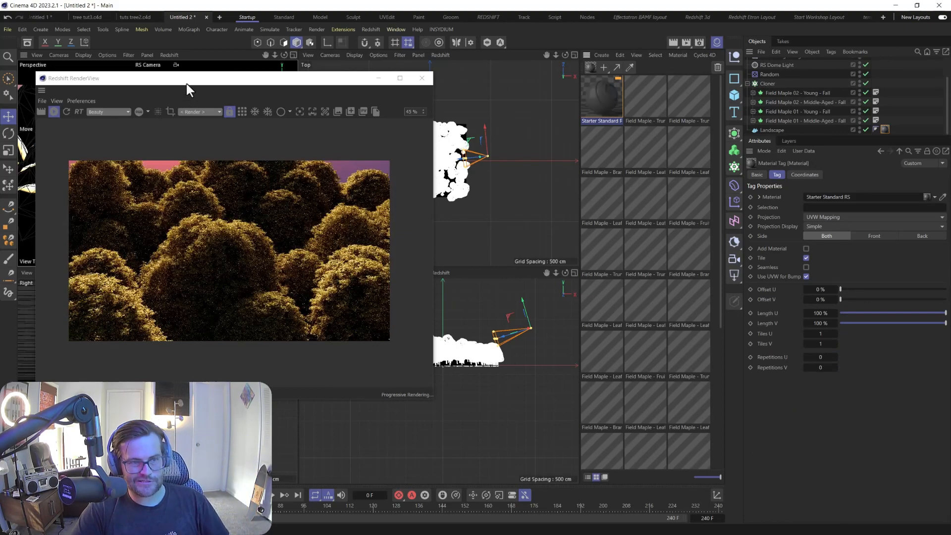
{"action": "left_click_drag", "start_coordinate": [187, 84], "coordinate": [456, 76]}
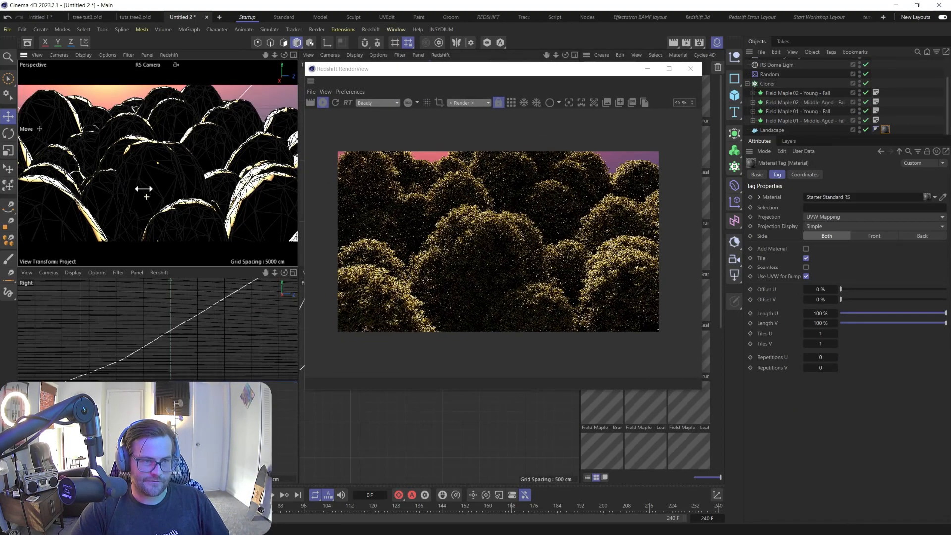
{"action": "left_click_drag", "start_coordinate": [143, 189], "coordinate": [142, 159], "text": "alt"}
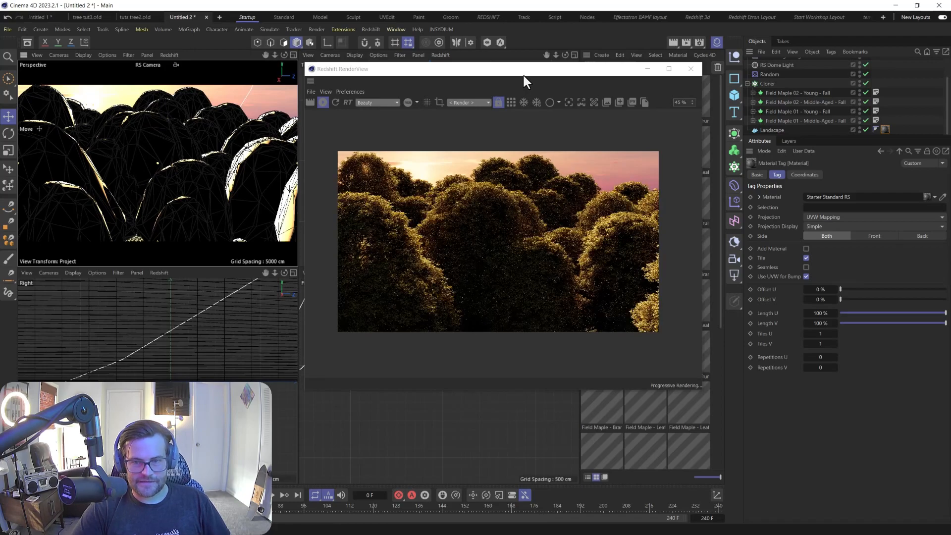
- Set the RS Area Light's intensity to 10 while viewing the trees from their lit side in the RenderView
{"action": "left_click_drag", "start_coordinate": [147, 129], "coordinate": [223, 151], "text": "alt"}
{"action": "left_click_drag", "start_coordinate": [94, 169], "coordinate": [31, 232], "text": "alt"}
{"action": "left_click_drag", "start_coordinate": [125, 167], "coordinate": [183, 184], "text": "alt"}
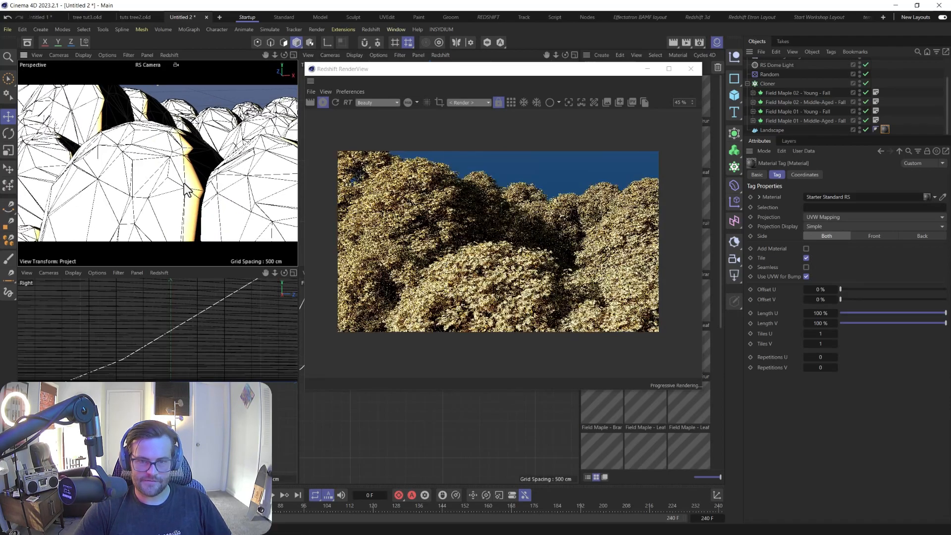
{"action": "left_click_drag", "start_coordinate": [573, 72], "coordinate": [458, 77]}
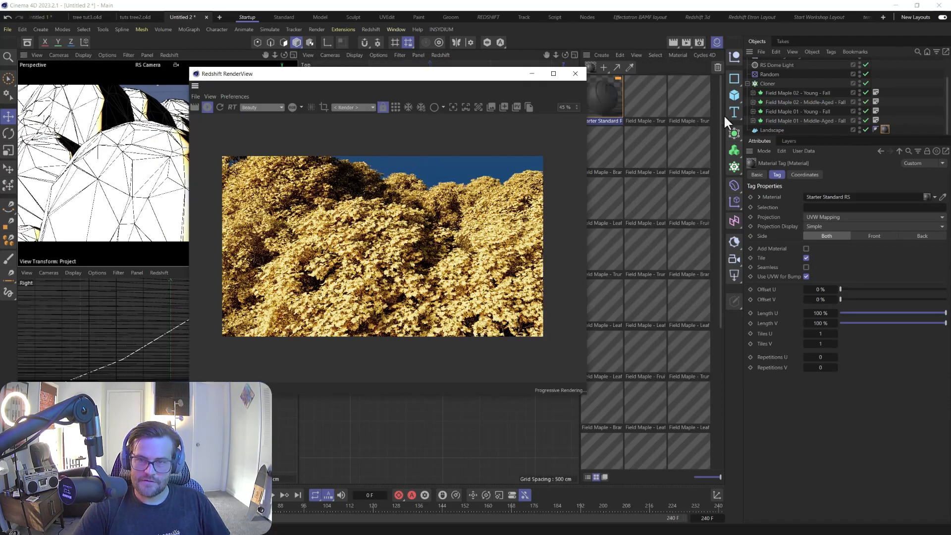
{"action": "scroll", "coordinate": [777, 66], "scroll_direction": "up", "scroll_amount": 2}
{"action": "left_click", "coordinate": [774, 72]}
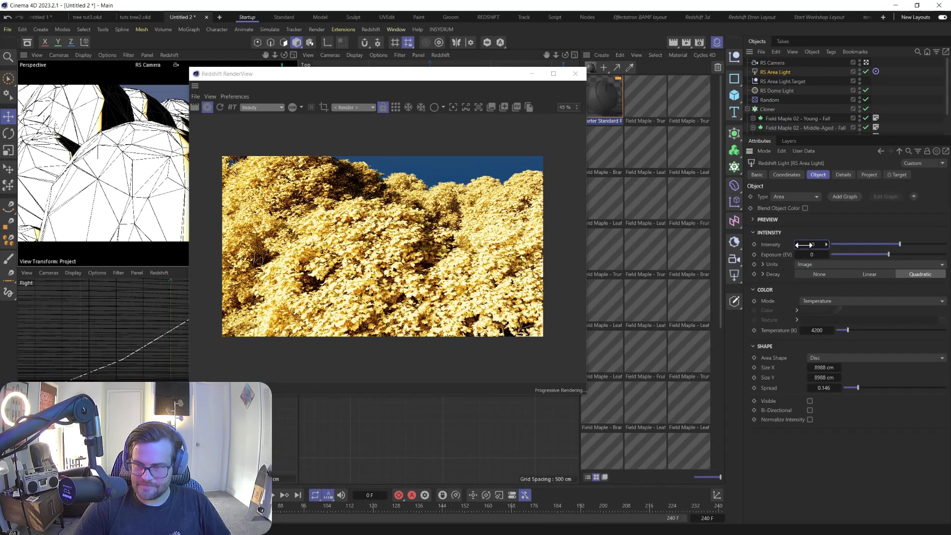
{"action": "left_click_drag", "start_coordinate": [805, 244], "coordinate": [805, 244]}
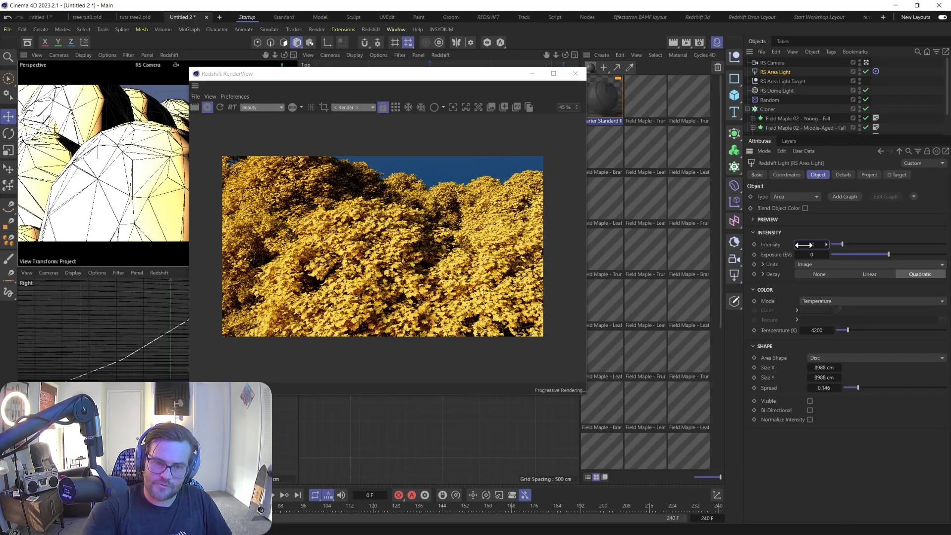
- Reframe the camera so the backlit treetops stand against the pink sunset sky
{"action": "left_click_drag", "start_coordinate": [169, 193], "coordinate": [79, 138], "text": "alt"}
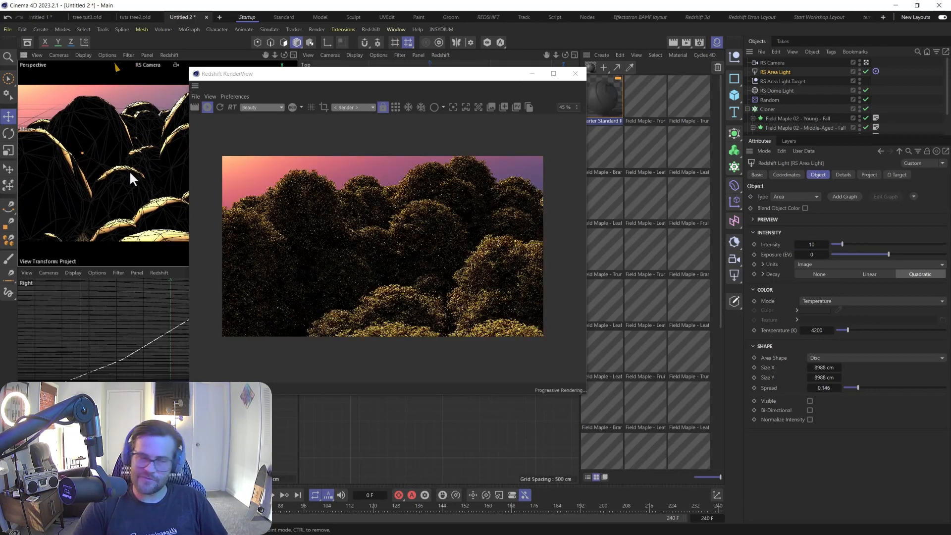
{"action": "left_click_drag", "start_coordinate": [129, 170], "coordinate": [159, 156], "text": "alt"}
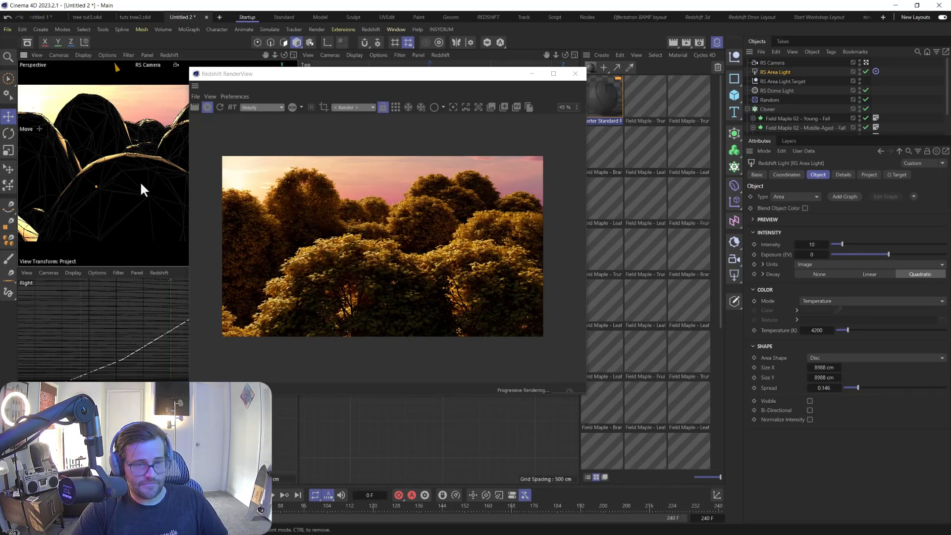
{"action": "left_click_drag", "start_coordinate": [142, 190], "coordinate": [178, 176], "text": "alt"}
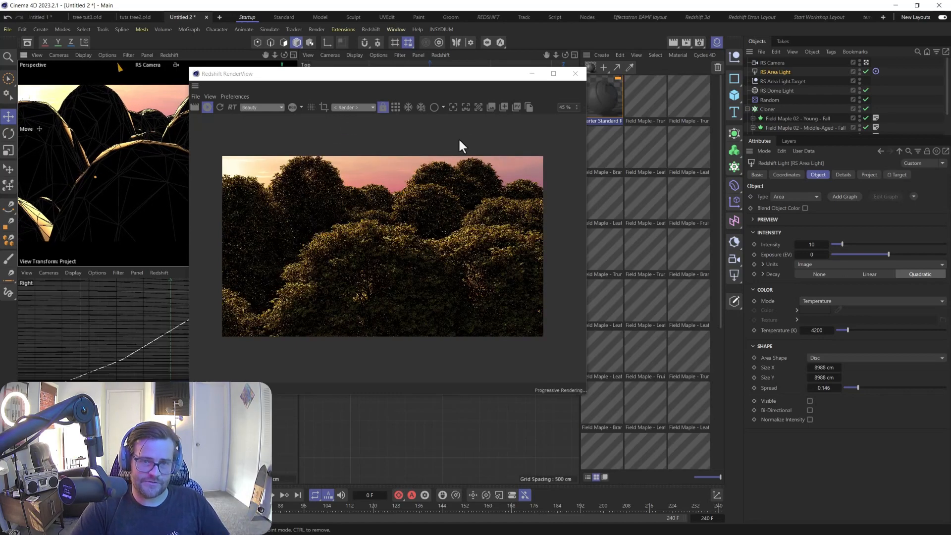
- Widen the RenderView window, enable the LUT in its display settings, and set the LUT strength to 0.554
{"action": "left_click_drag", "start_coordinate": [586, 115], "coordinate": [699, 111]}
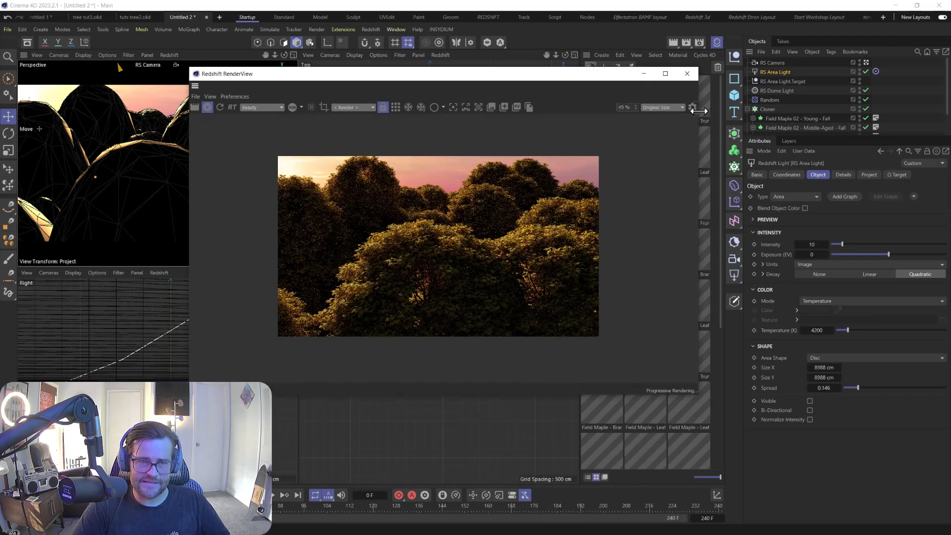
{"action": "left_click", "coordinate": [692, 108]}
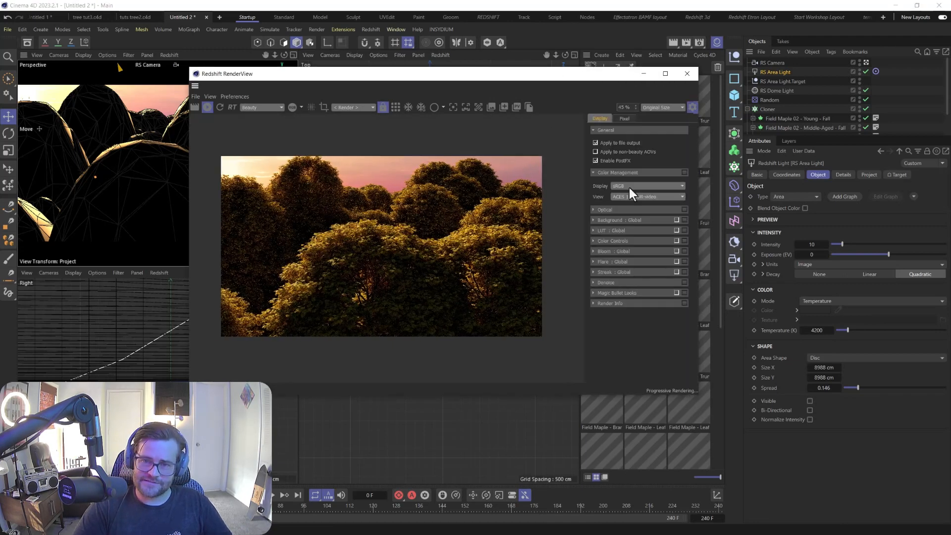
{"action": "left_click", "coordinate": [677, 231]}
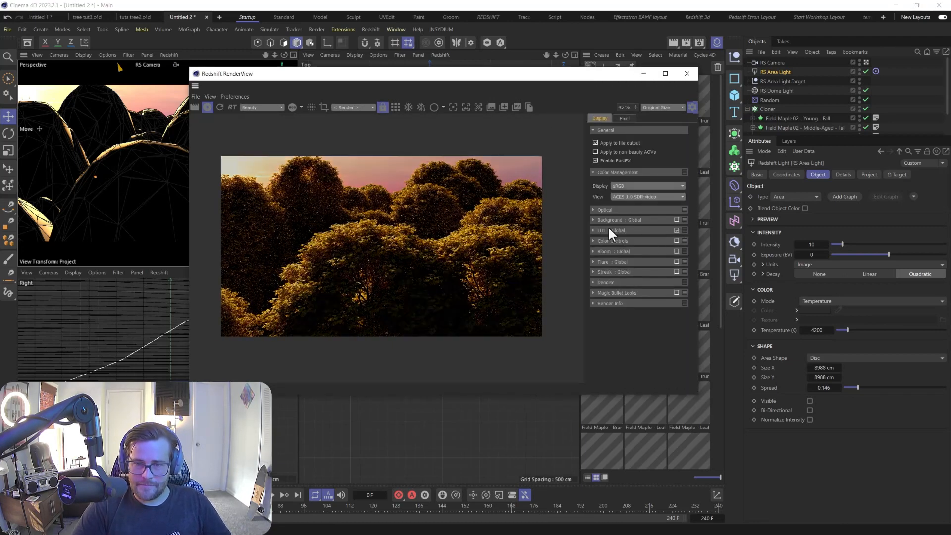
{"action": "left_click", "coordinate": [593, 230]}
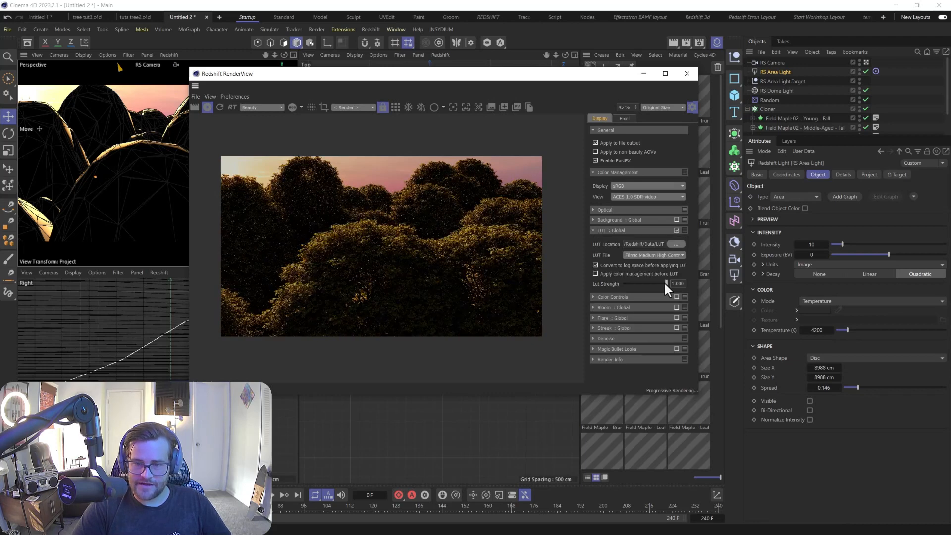
{"action": "left_click_drag", "start_coordinate": [664, 283], "coordinate": [639, 312]}
- Enable the Color Controls and the Bloom effect in the RenderView's display settings
{"action": "left_click", "coordinate": [677, 296]}
{"action": "left_click", "coordinate": [593, 296]}
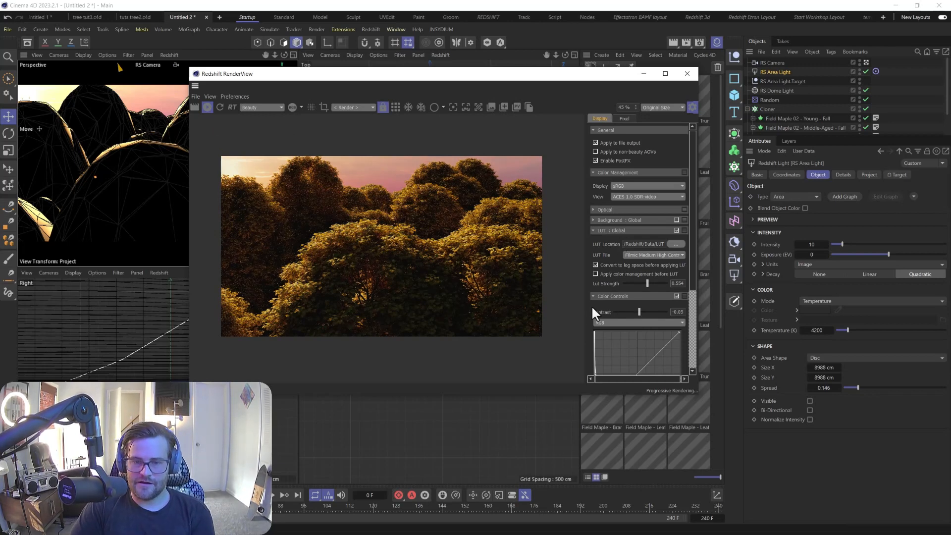
{"action": "scroll", "coordinate": [590, 305], "scroll_direction": "down", "scroll_amount": 4}
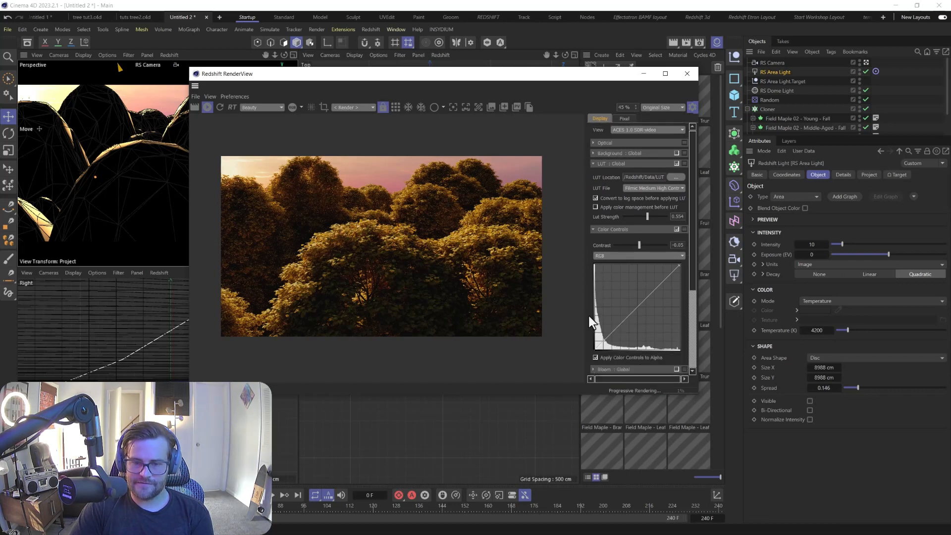
{"action": "left_click", "coordinate": [676, 347]}
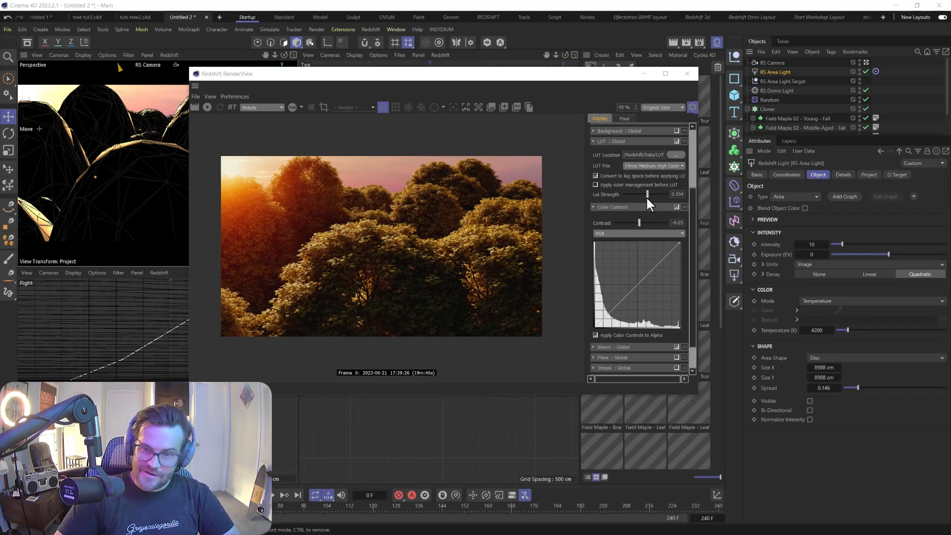
- Try LUT strengths of 0.504 and 1.000 on the render, and return the strength to 0.554
{"action": "left_click_drag", "start_coordinate": [646, 194], "coordinate": [644, 194]}
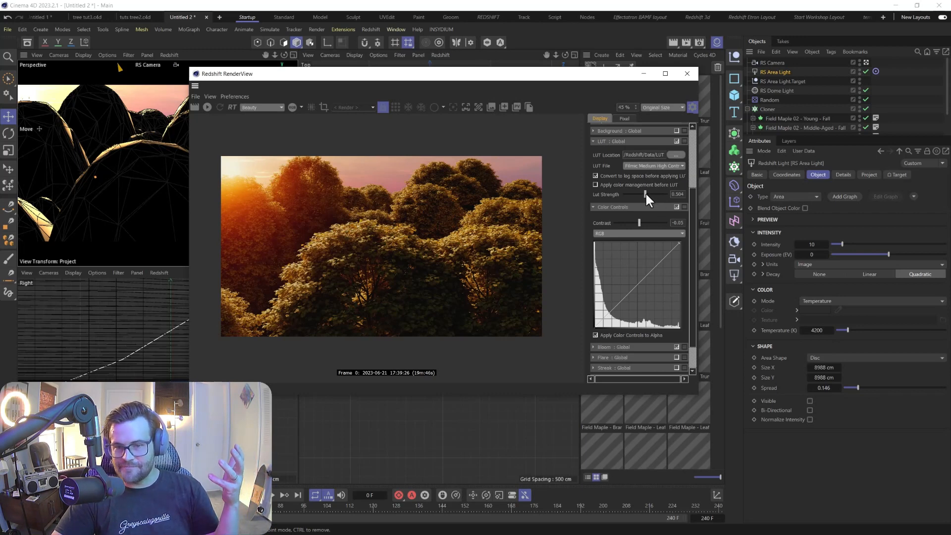
{"action": "left_click_drag", "start_coordinate": [645, 194], "coordinate": [687, 190]}
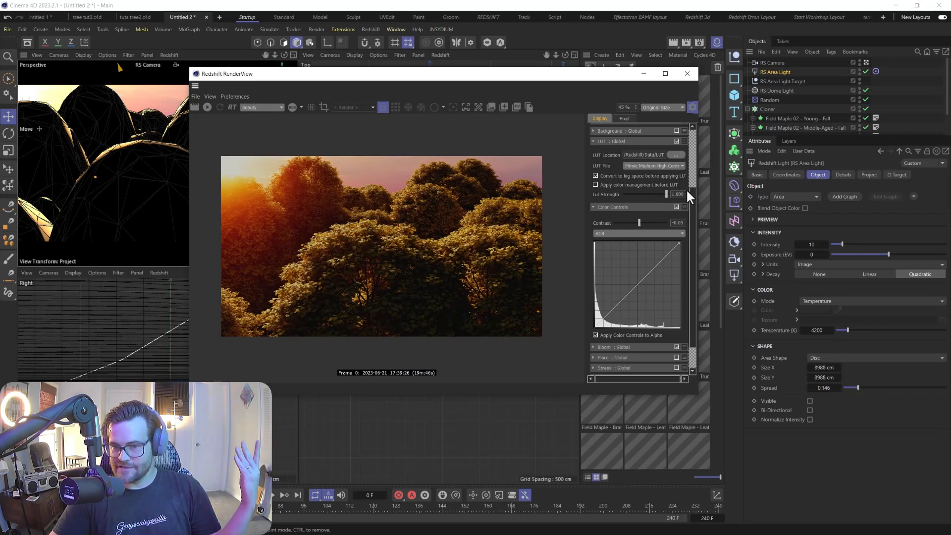
{"action": "left_click_drag", "start_coordinate": [661, 191], "coordinate": [647, 195]}
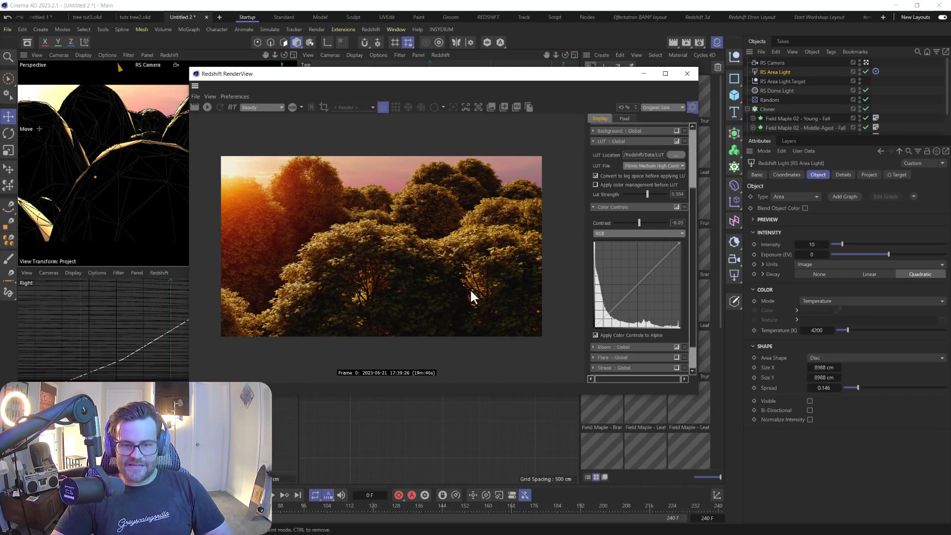
- Adjust the shadows and raise the highlights on the RGB curve, and set the contrast to -0.04
{"action": "scroll", "coordinate": [441, 292], "scroll_direction": "up", "scroll_amount": 3}
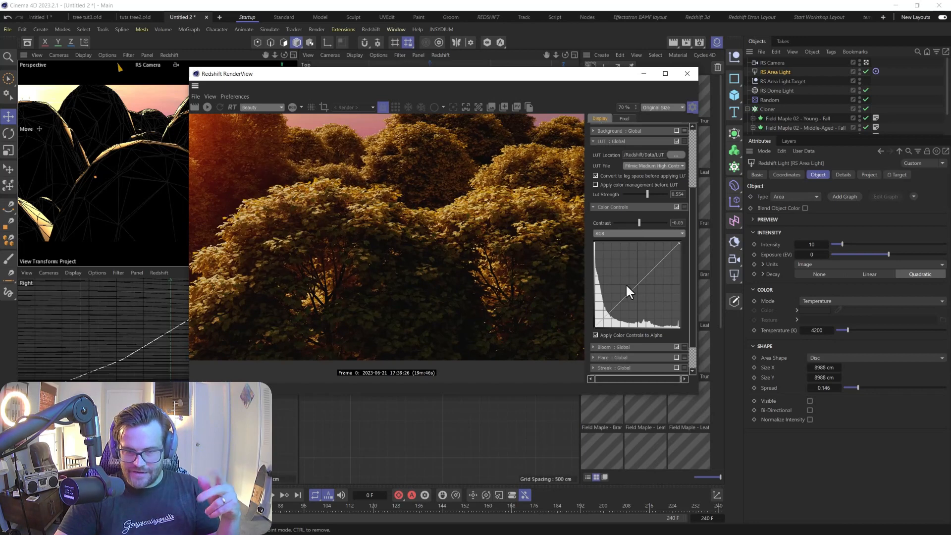
{"action": "mouse_move", "coordinate": [609, 314]}
{"action": "left_mouse_down"}
{"action": "mouse_move", "coordinate": [613, 319]}
{"action": "mouse_move", "coordinate": [608, 313]}
{"action": "left_mouse_up"}
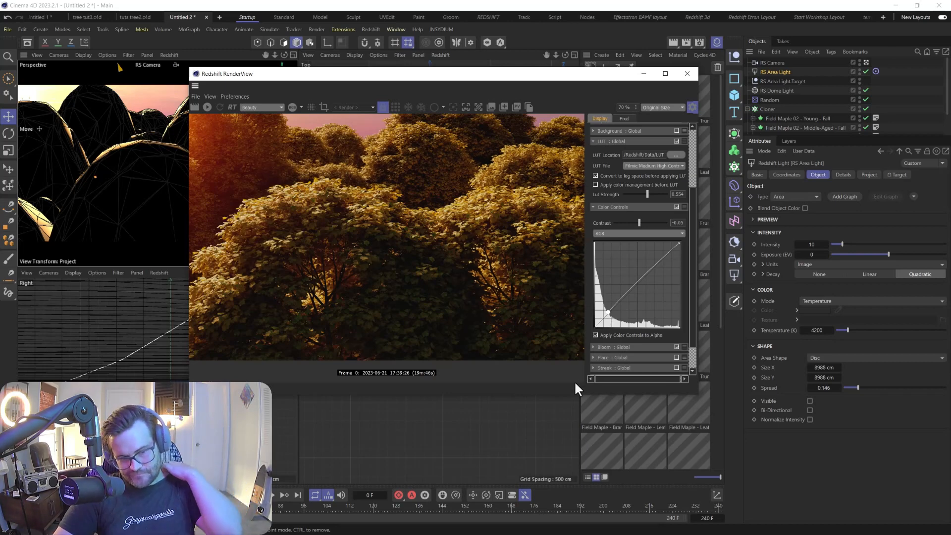
{"action": "mouse_move", "coordinate": [608, 313]}
{"action": "left_mouse_down"}
{"action": "mouse_move", "coordinate": [613, 325]}
{"action": "mouse_move", "coordinate": [607, 317]}
{"action": "left_mouse_up"}
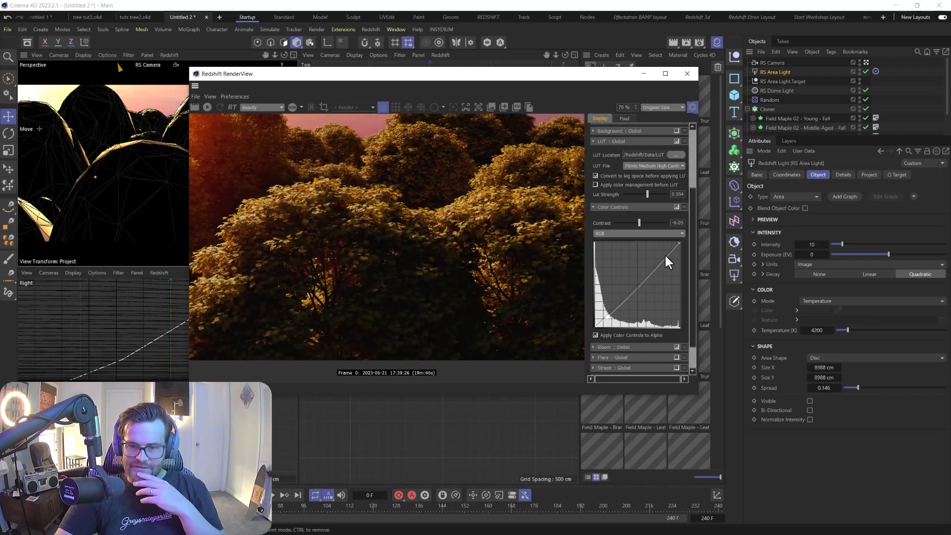
{"action": "left_click_drag", "start_coordinate": [665, 253], "coordinate": [662, 249]}
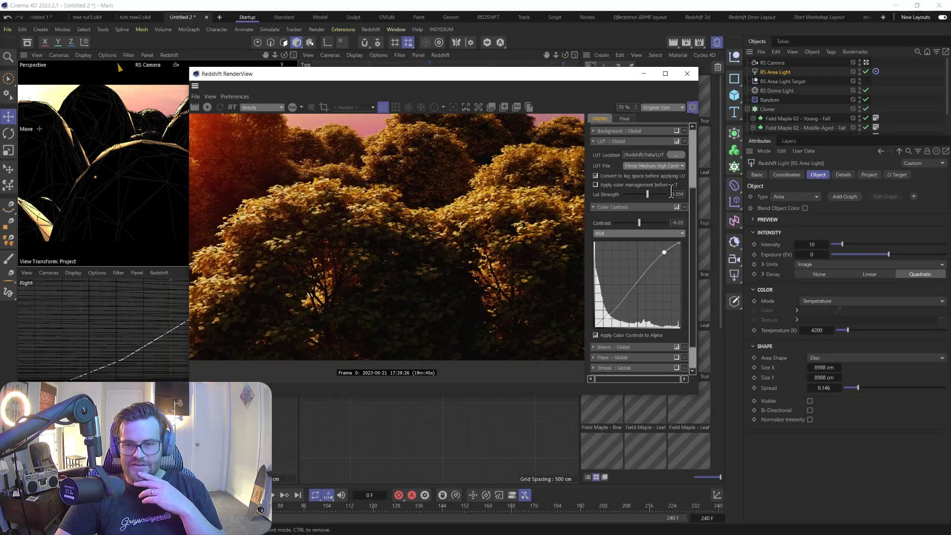
{"action": "left_click_drag", "start_coordinate": [639, 221], "coordinate": [642, 221]}
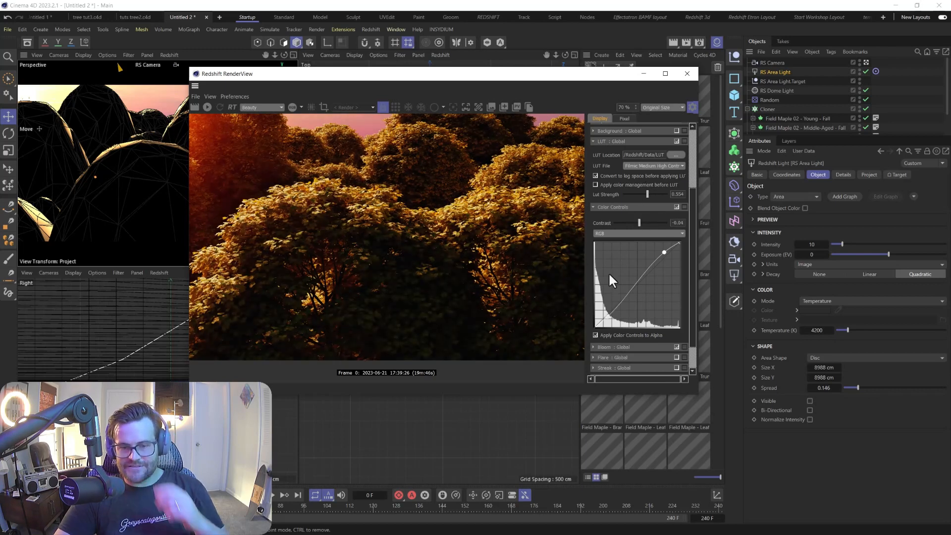
- Compare the whole rendered image with the Bloom effect off and on
{"action": "scroll", "coordinate": [371, 246], "scroll_direction": "down", "scroll_amount": 2}
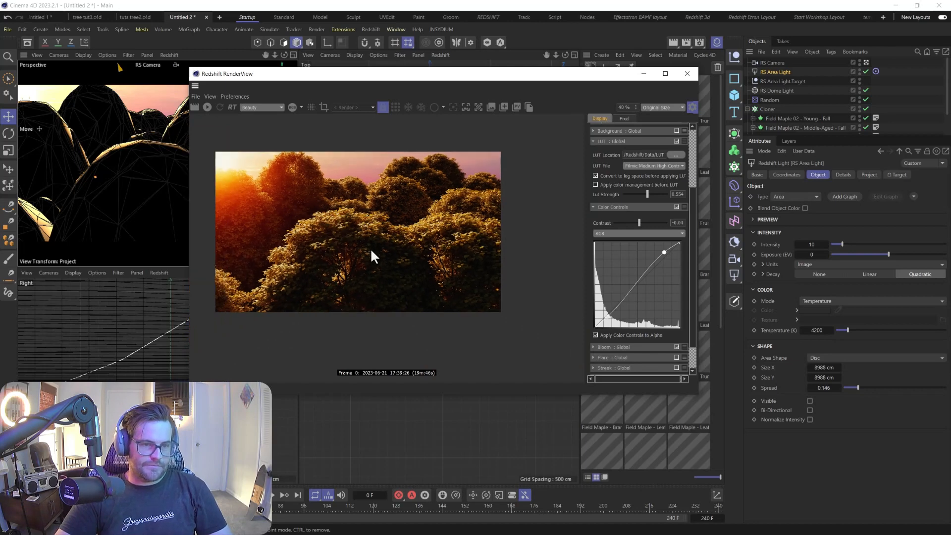
{"action": "middle_click_drag", "start_coordinate": [315, 207], "coordinate": [347, 221]}
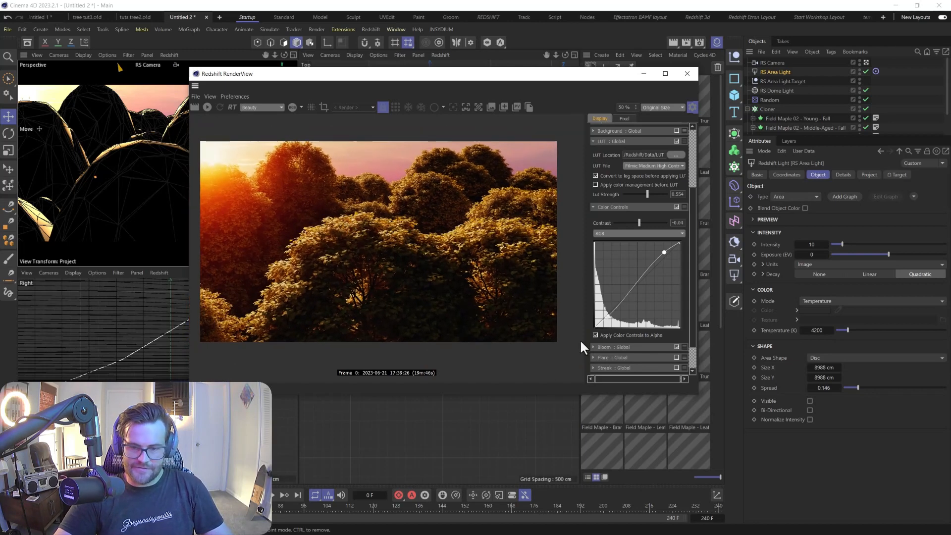
{"action": "left_click", "coordinate": [676, 345]}
{"action": "left_click", "coordinate": [676, 345]}
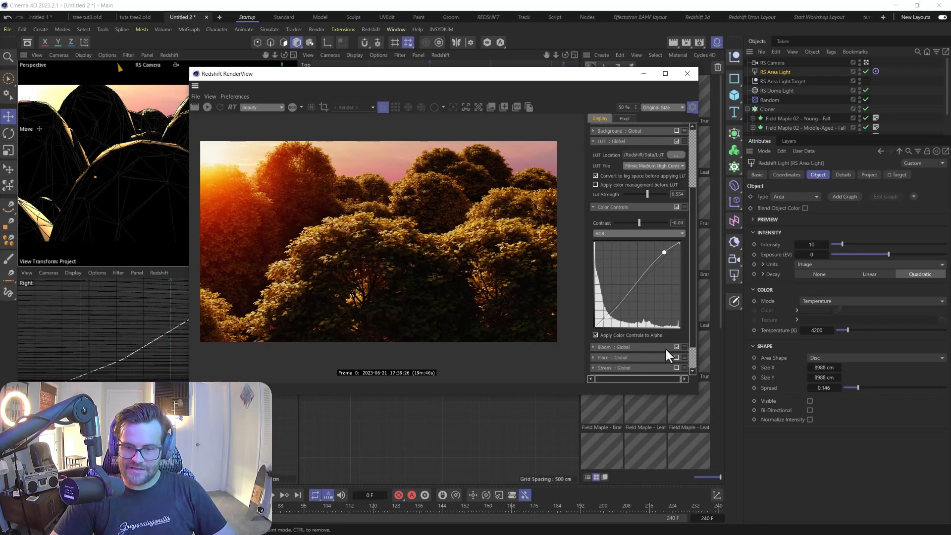
- Lower the Flare threshold and toggle the Flare effect
{"action": "left_click", "coordinate": [592, 357]}
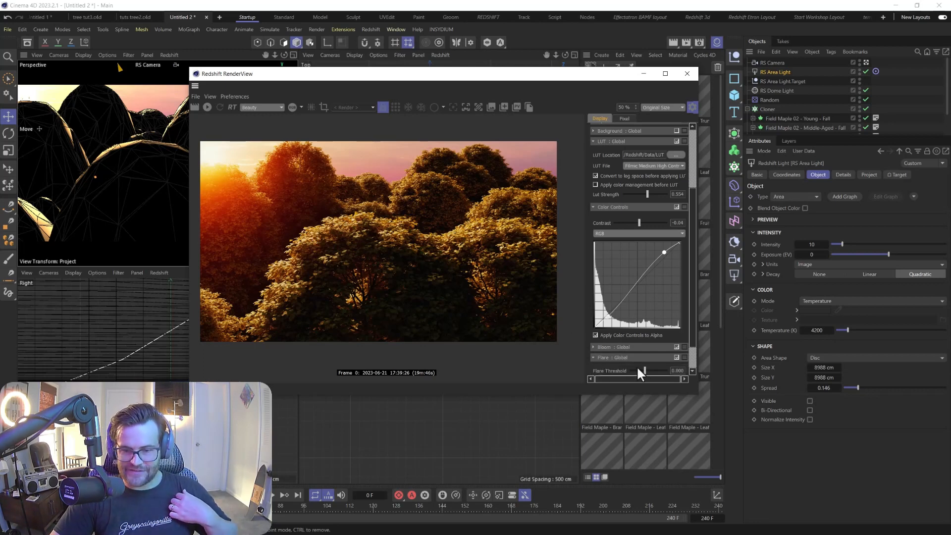
{"action": "left_click_drag", "start_coordinate": [633, 371], "coordinate": [638, 369]}
{"action": "left_click", "coordinate": [676, 357]}
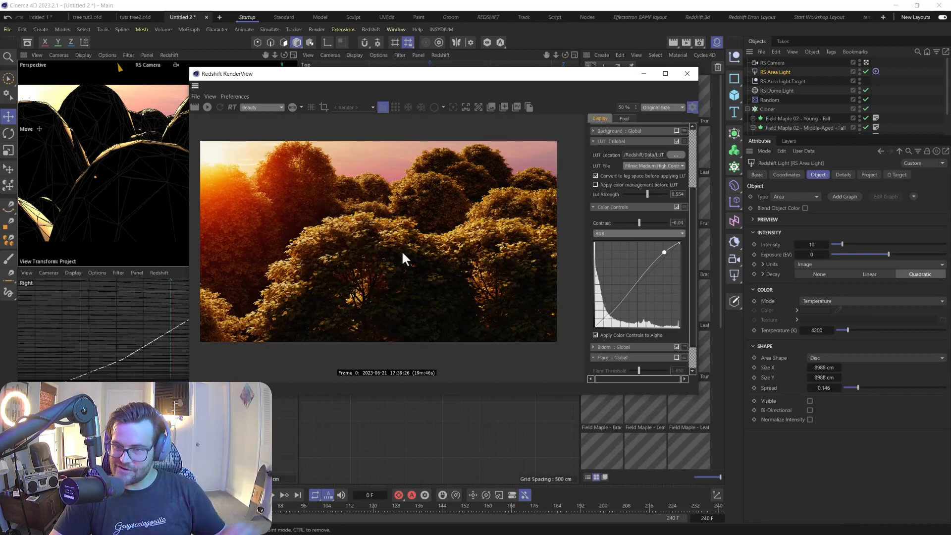
{"action": "left_click", "coordinate": [593, 357]}
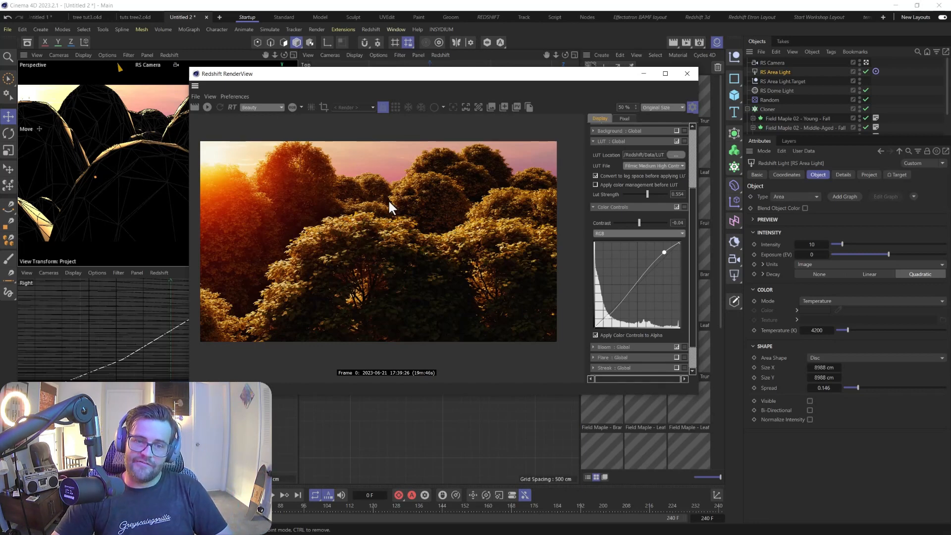
- Save the graded render from the RenderView as an image file
{"action": "left_click", "coordinate": [194, 96]}
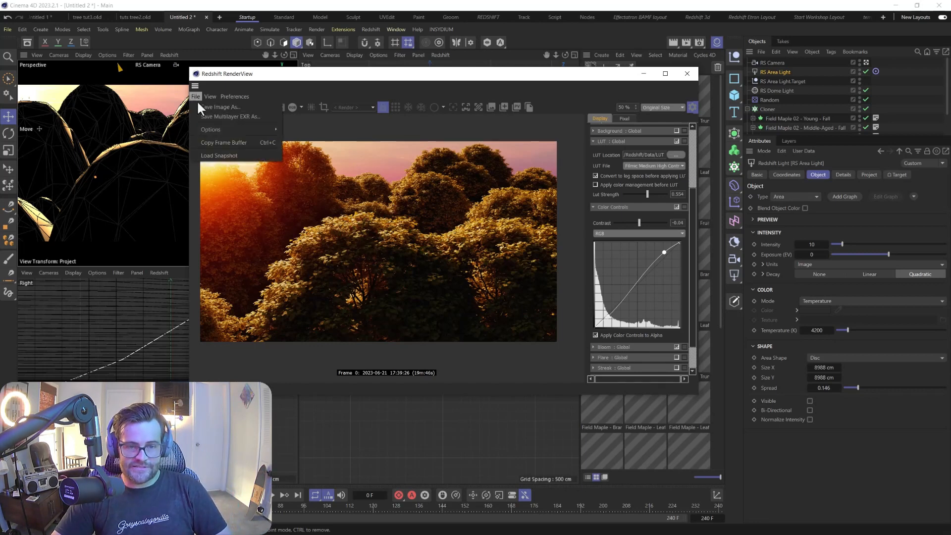
{"action": "left_click", "coordinate": [202, 106]}
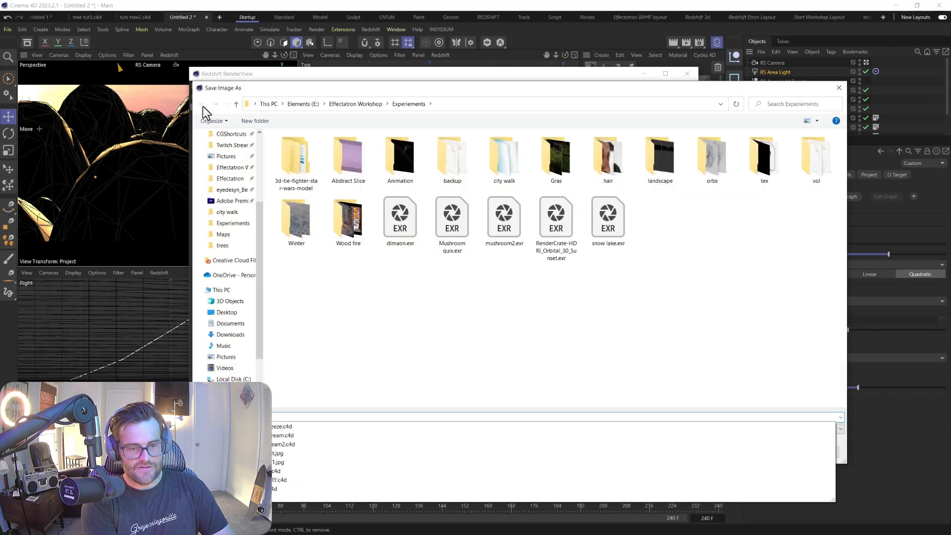
{"action": "key", "text": "Return"}
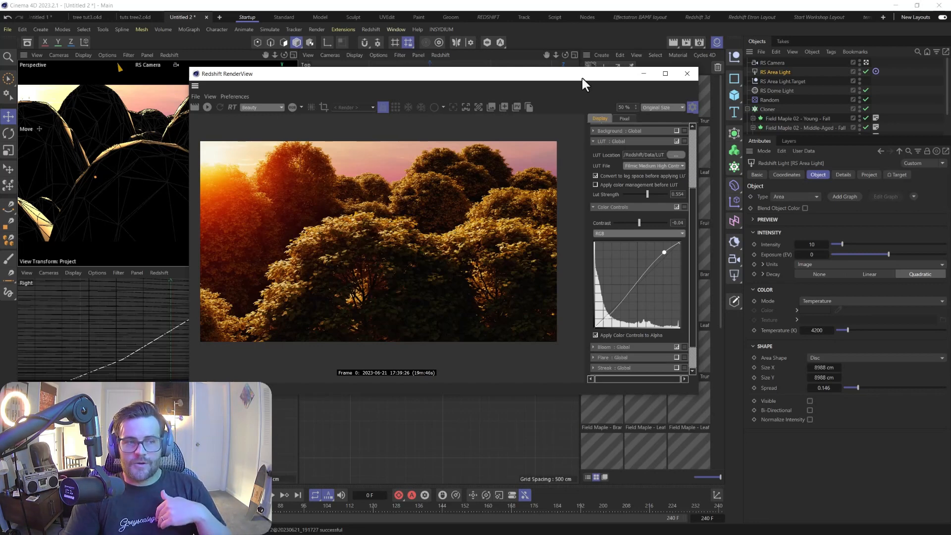
- Restart the interactive render, move the camera down among the tree trunks on the forest floor, and stop the render
{"action": "left_click", "coordinate": [207, 107]}
{"action": "left_click_drag", "start_coordinate": [323, 74], "coordinate": [439, 69]}
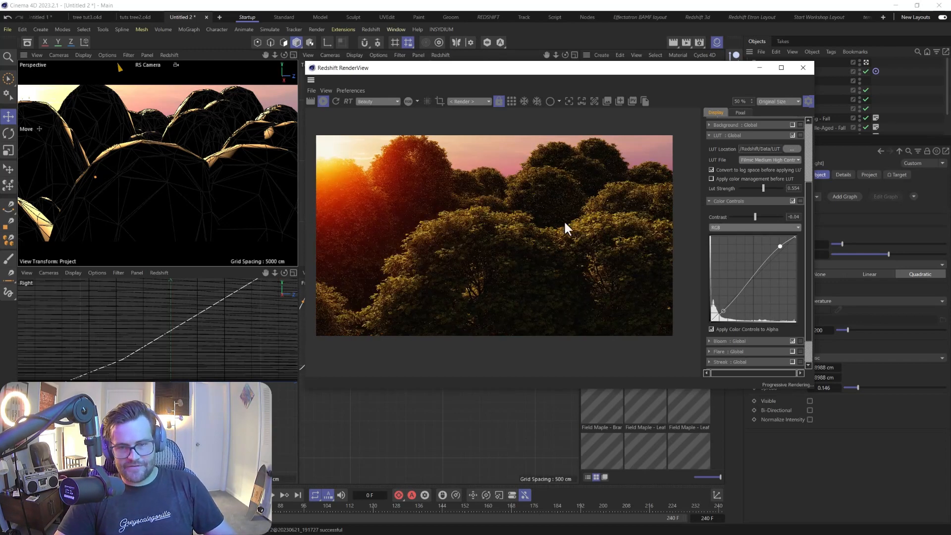
{"action": "middle_click_drag", "start_coordinate": [224, 190], "coordinate": [188, 168], "text": "alt"}
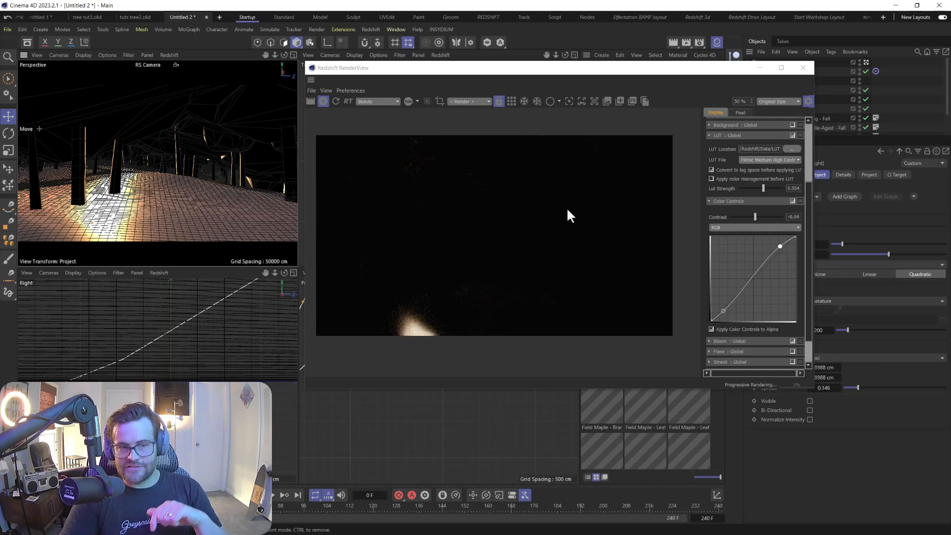
{"action": "left_click", "coordinate": [323, 101]}
- Switch to the new trees.c4d scene and reposition its RenderView window to view the palm forest render
{"action": "left_click", "coordinate": [131, 13]}
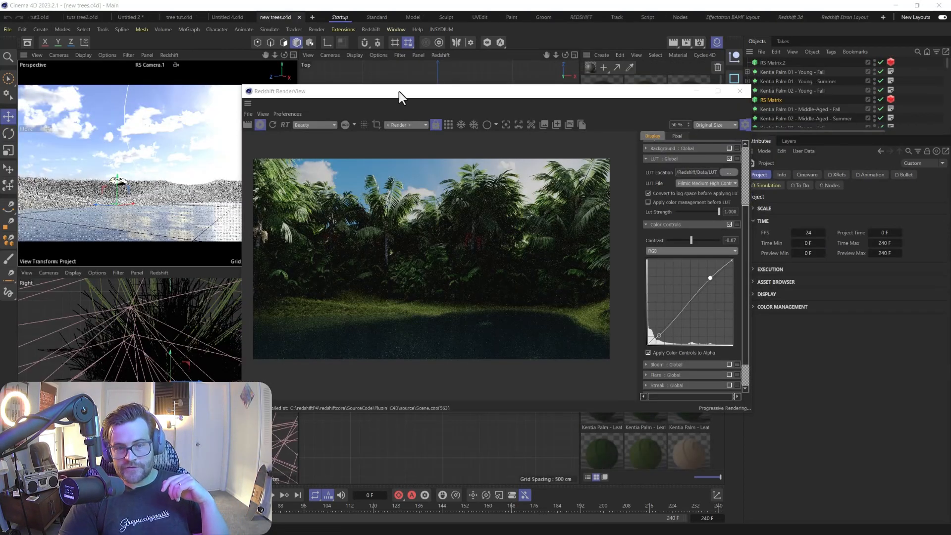
{"action": "left_click_drag", "start_coordinate": [399, 91], "coordinate": [431, 84]}
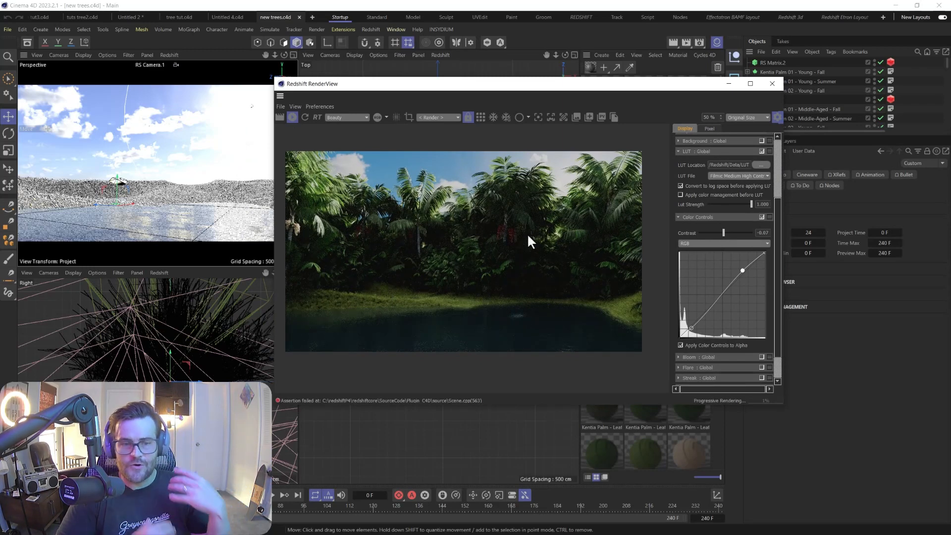
- Reposition the palm forest RenderView, stop its interactive render, and switch to the tree tut2.c4d scene
{"action": "left_click_drag", "start_coordinate": [518, 87], "coordinate": [385, 102]}
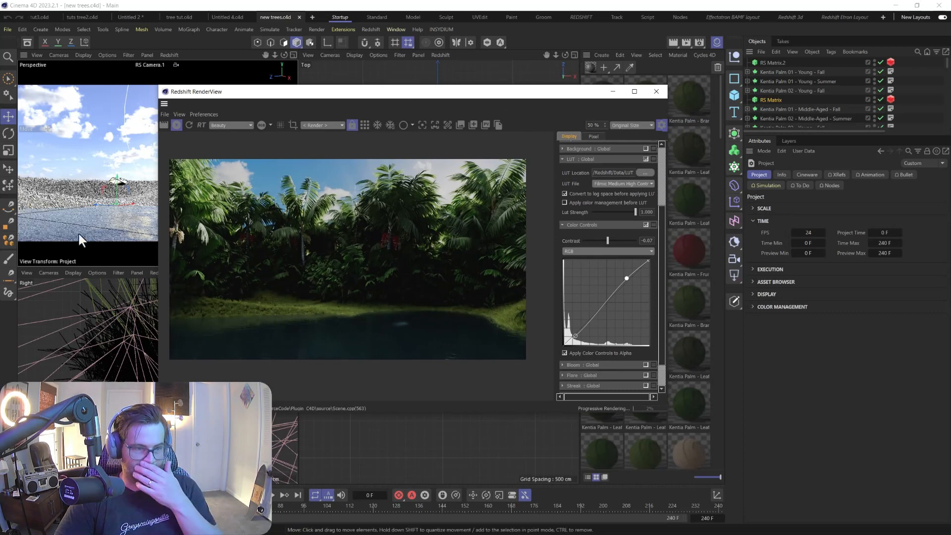
{"action": "left_click_drag", "start_coordinate": [323, 86], "coordinate": [581, 98]}
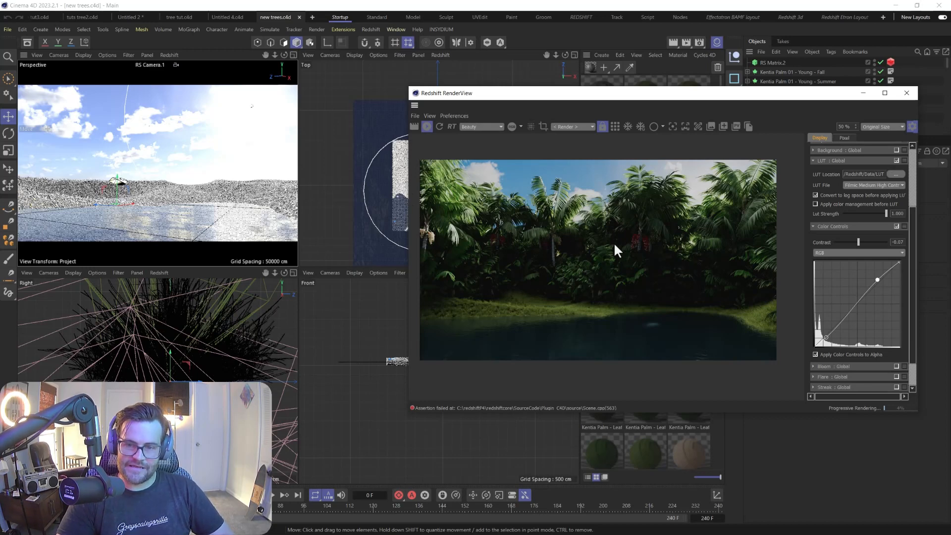
{"action": "left_click", "coordinate": [438, 127]}
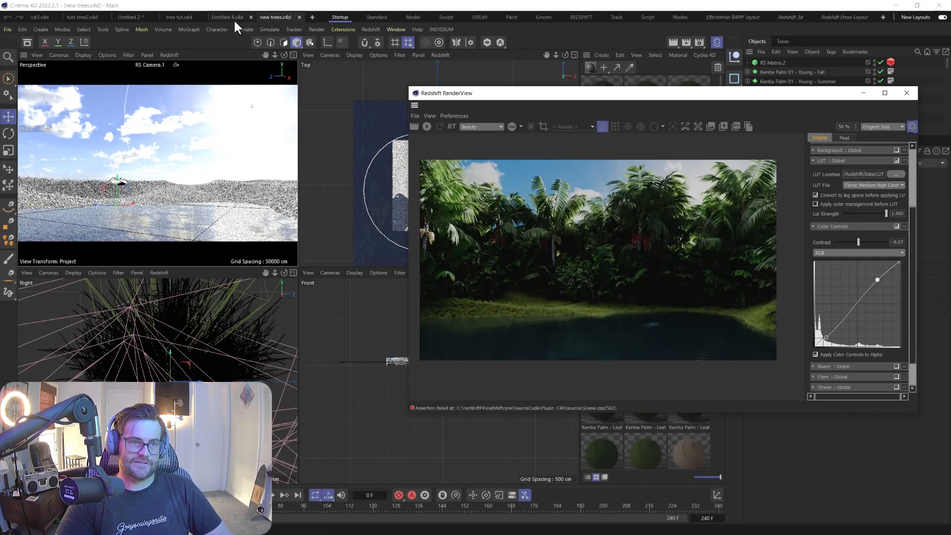
{"action": "left_click", "coordinate": [232, 17]}
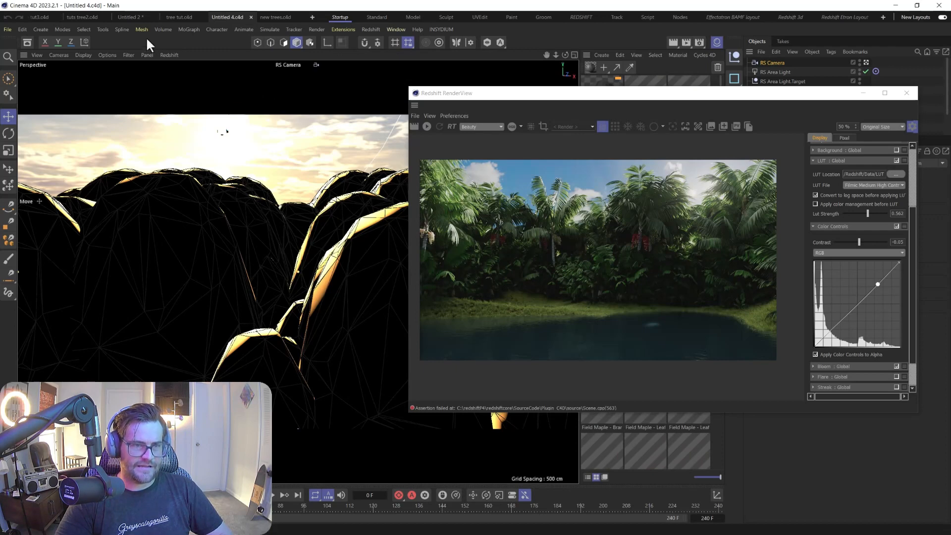
{"action": "left_click", "coordinate": [167, 17]}
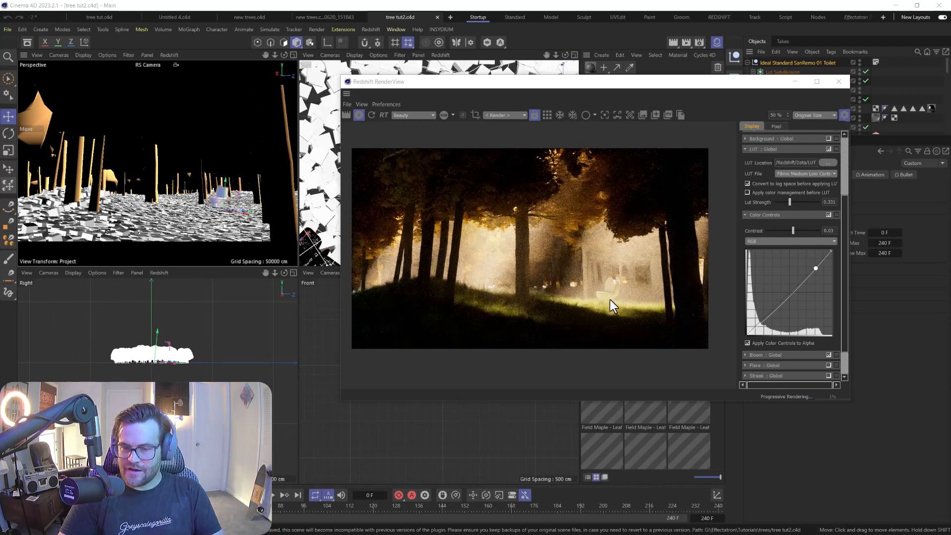
- Examine the toilet among the misty trees in the render up close, and return to the full image at 50 %
{"action": "scroll", "coordinate": [610, 297], "scroll_direction": "up", "scroll_amount": 5}
{"action": "scroll", "coordinate": [617, 303], "scroll_direction": "up", "scroll_amount": 4}
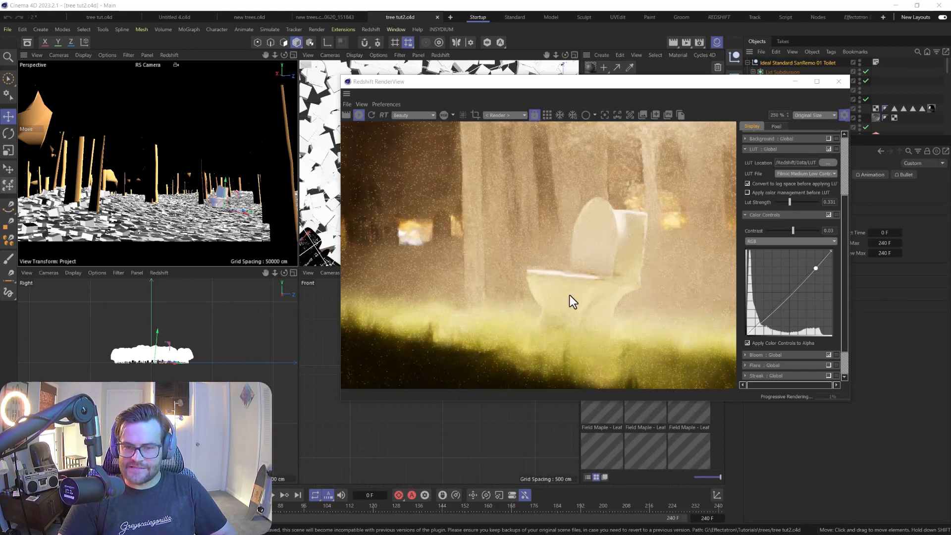
{"action": "scroll", "coordinate": [572, 270], "scroll_direction": "down", "scroll_amount": 5}
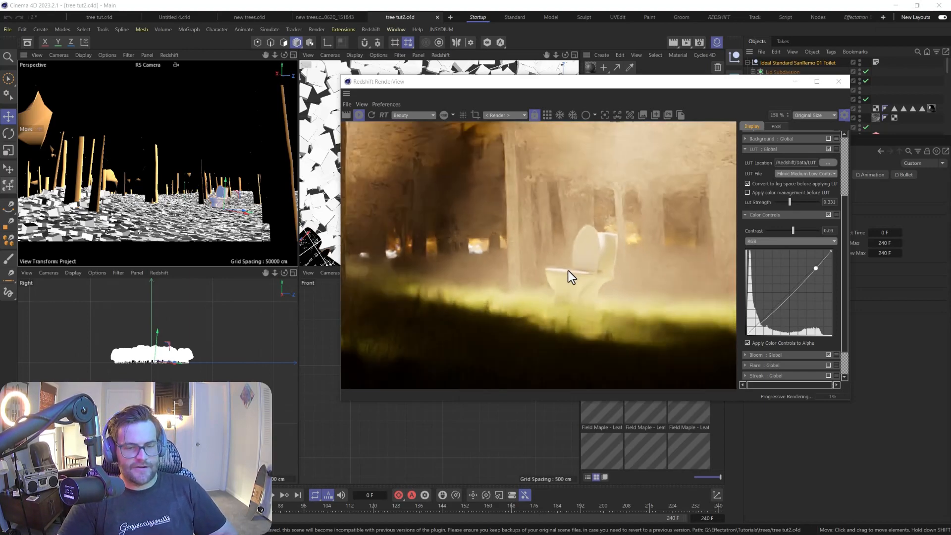
{"action": "scroll", "coordinate": [545, 268], "scroll_direction": "down", "scroll_amount": 3}
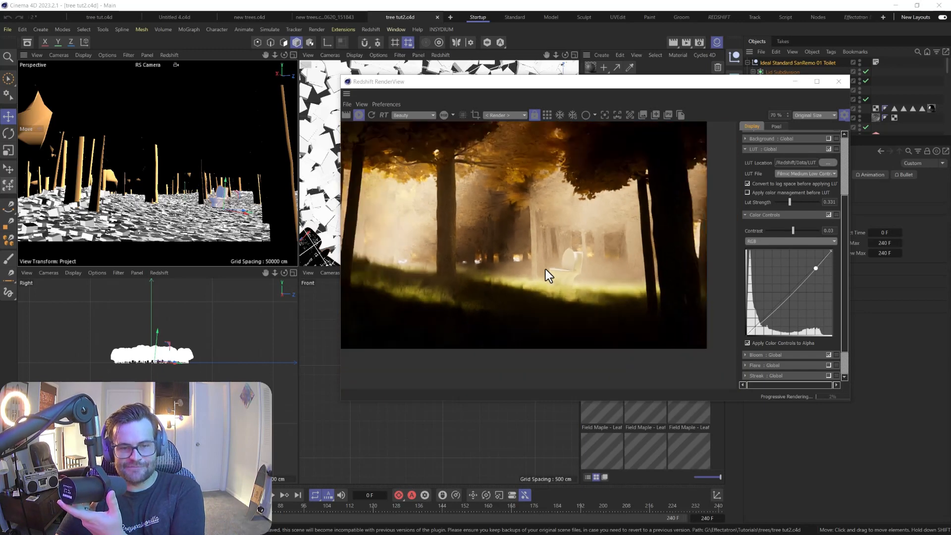
{"action": "middle_click_drag", "start_coordinate": [521, 231], "coordinate": [569, 254]}
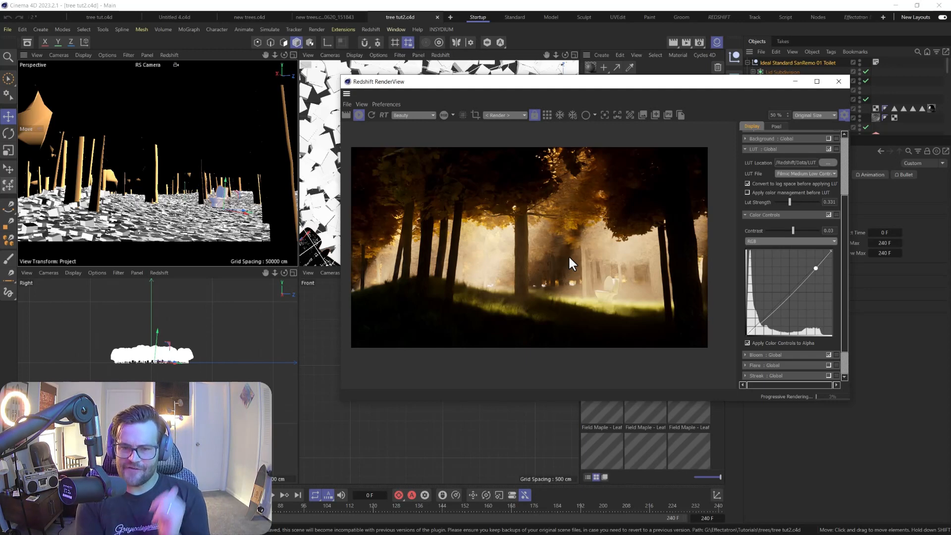
- Review the RS Environment's volume scattering settings and the RS Area Light's contribution details with the RenderView moved aside
{"action": "left_click_drag", "start_coordinate": [558, 85], "coordinate": [443, 94]}
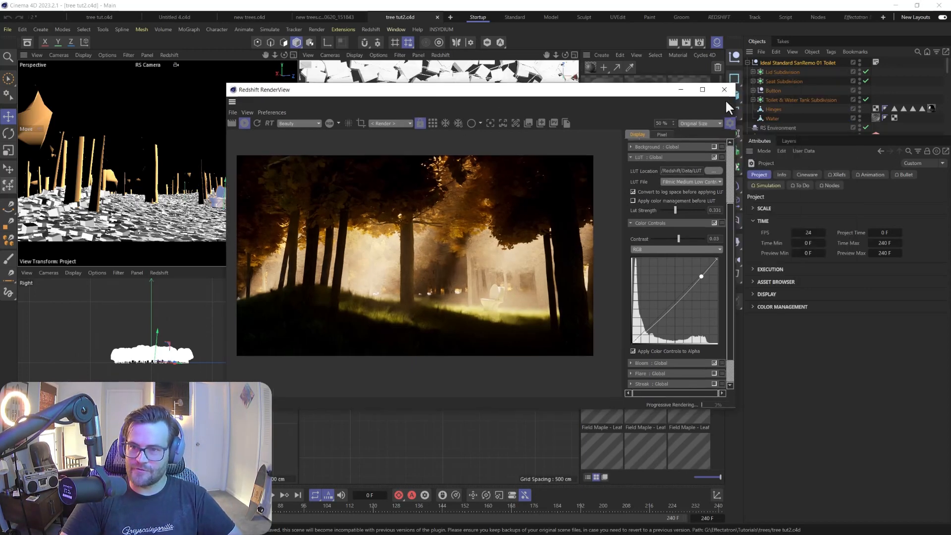
{"action": "left_click", "coordinate": [780, 127]}
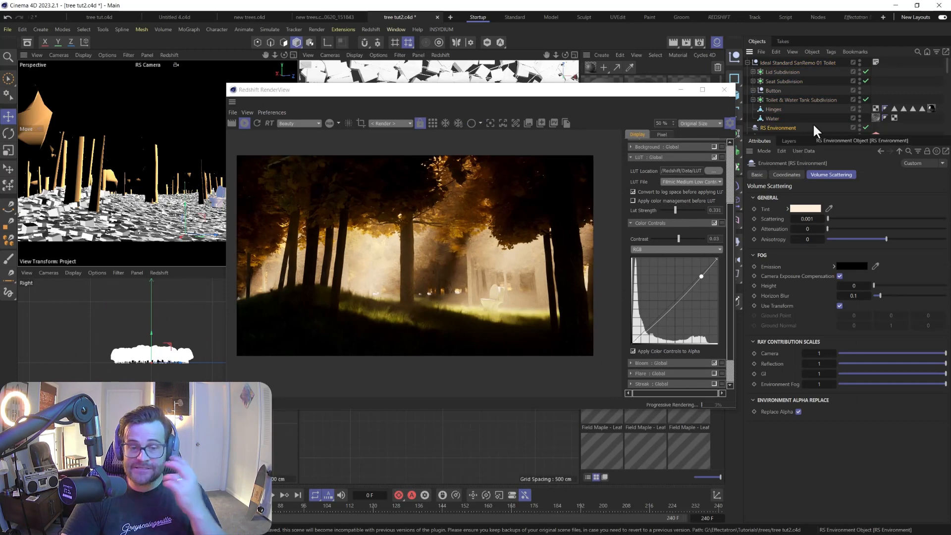
{"action": "scroll", "coordinate": [813, 123], "scroll_direction": "down", "scroll_amount": 5}
{"action": "left_click", "coordinate": [783, 118]}
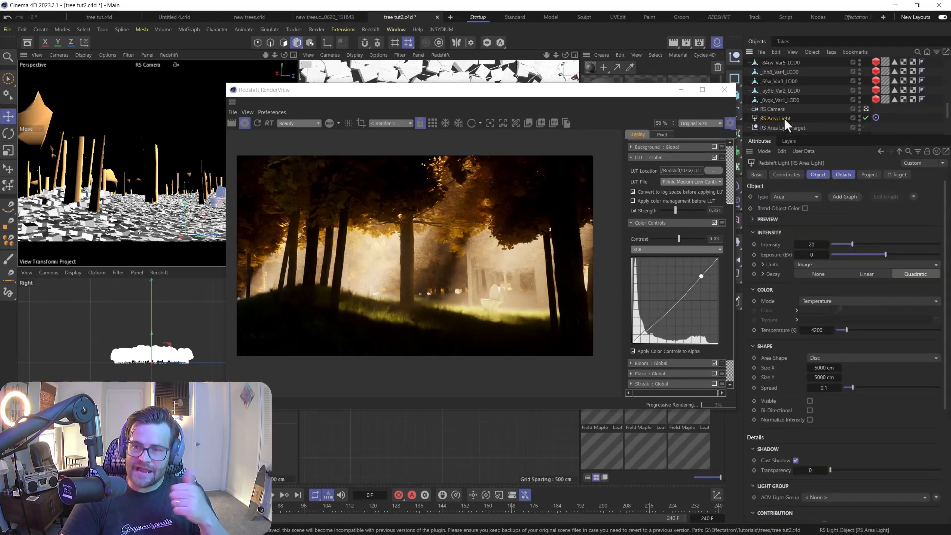
{"action": "left_click", "coordinate": [846, 176]}
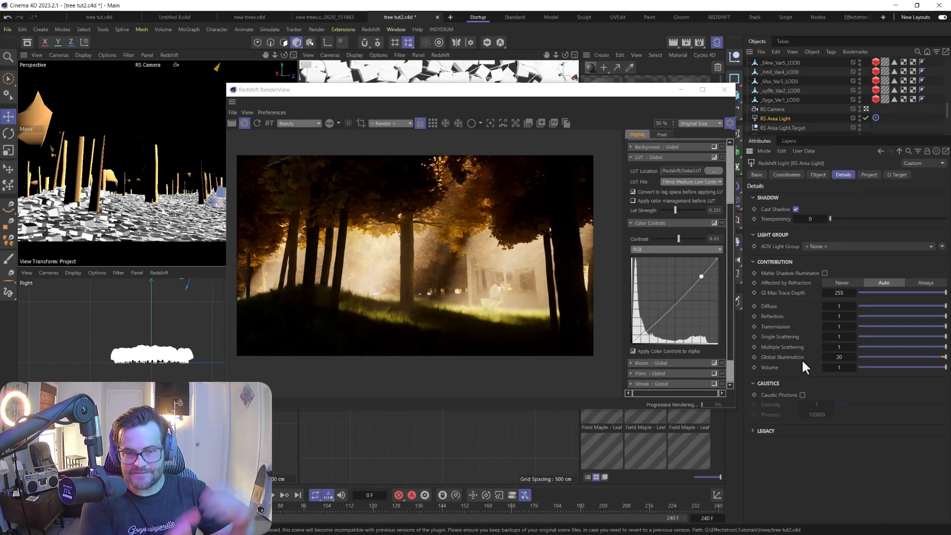
- Lower the RenderView contrast to -0.04, and disable the Color Controls and the LUT
{"action": "left_click", "coordinate": [679, 239]}
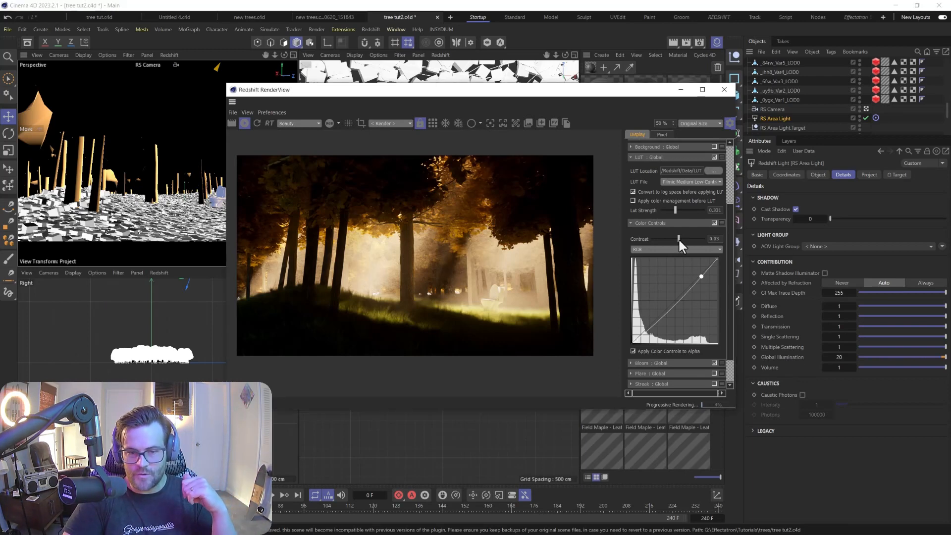
{"action": "left_click_drag", "start_coordinate": [678, 238], "coordinate": [676, 237]}
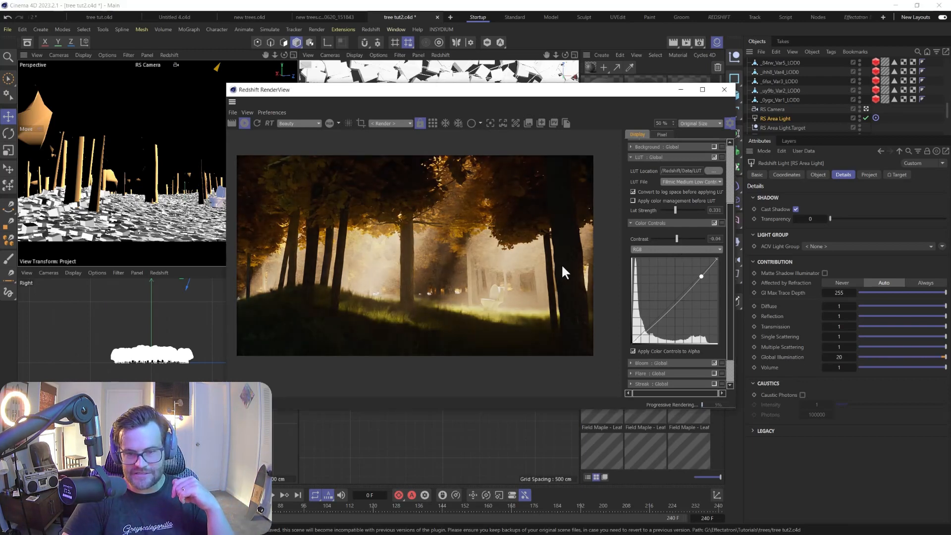
{"action": "left_click", "coordinate": [713, 222]}
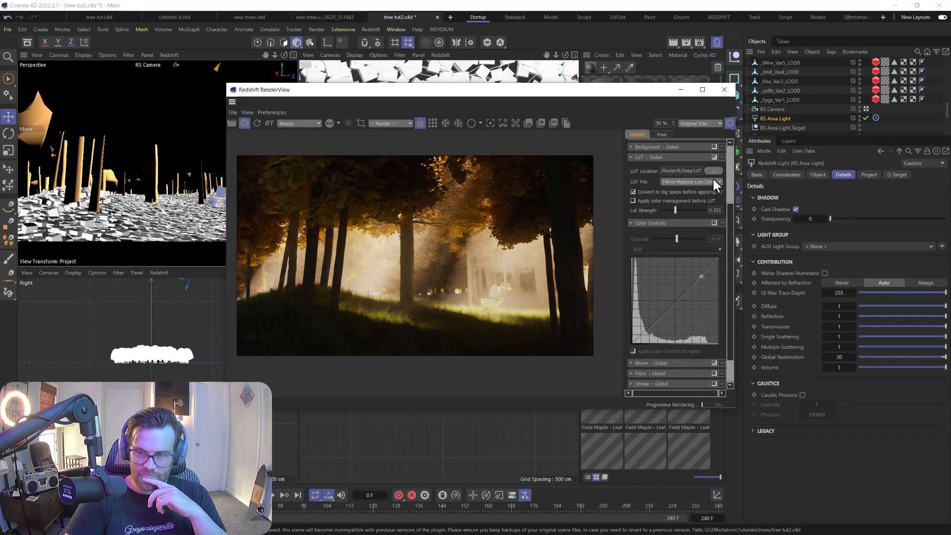
{"action": "left_click", "coordinate": [713, 156]}
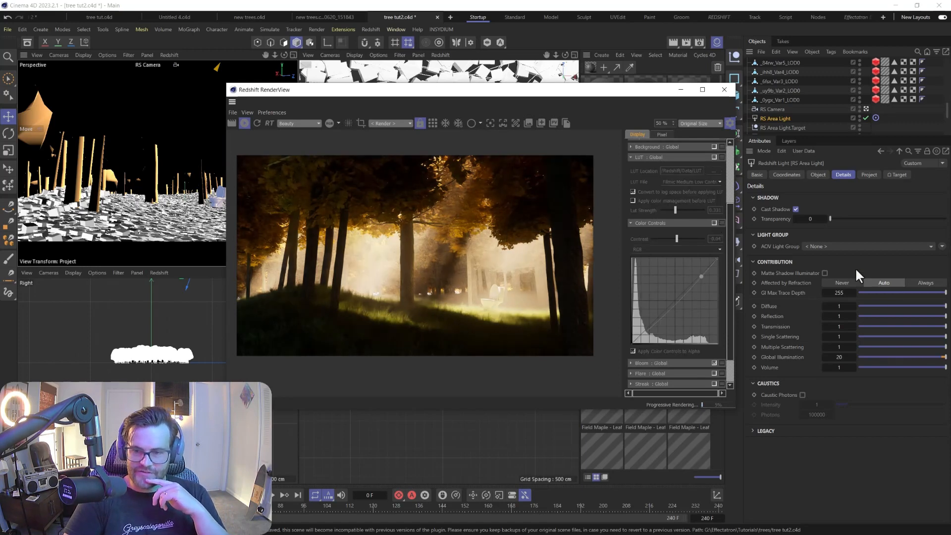
- Try a Global Illumination contribution of 1 on the RS Area Light, and toggle the RS Environment's GI ray contribution between 0 and 1
{"action": "left_click", "coordinate": [840, 357]}
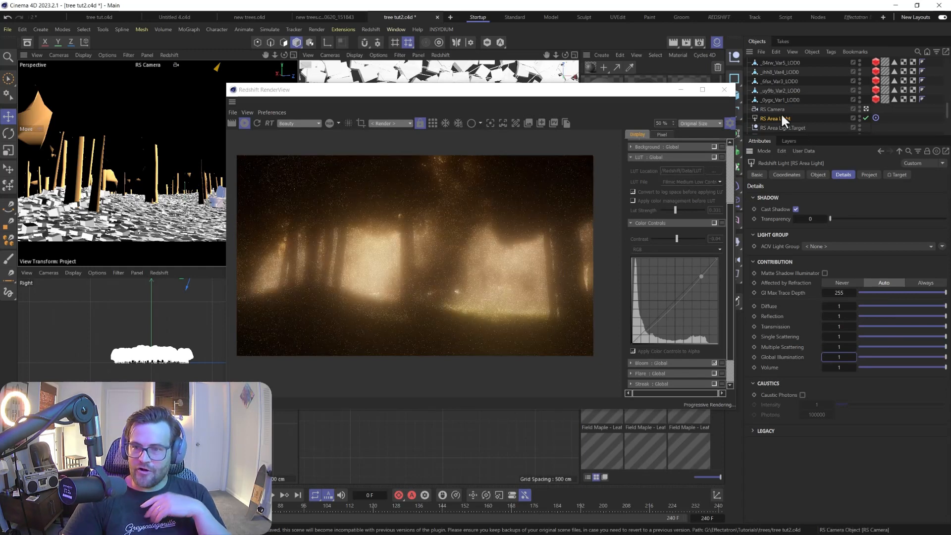
{"action": "scroll", "coordinate": [780, 111], "scroll_direction": "up", "scroll_amount": 5}
{"action": "left_click", "coordinate": [774, 72]}
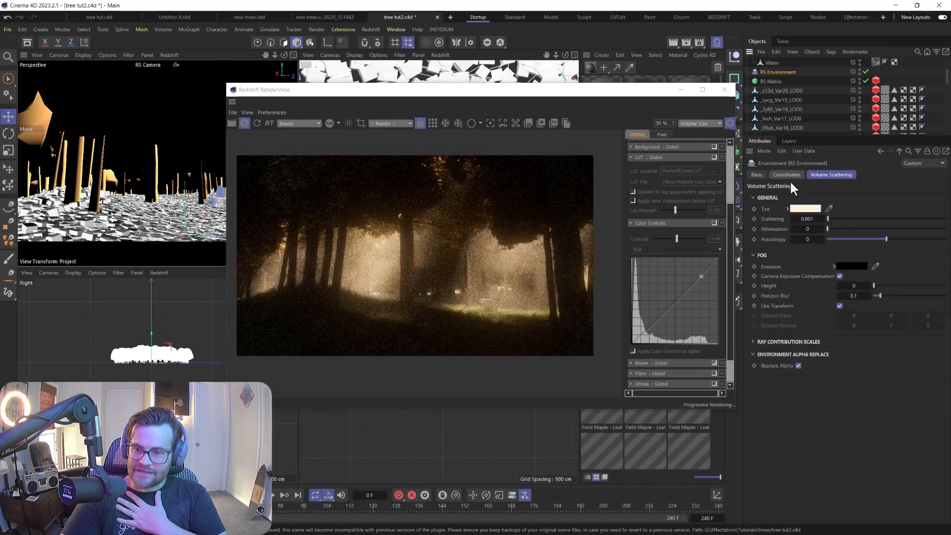
{"action": "left_click", "coordinate": [790, 342]}
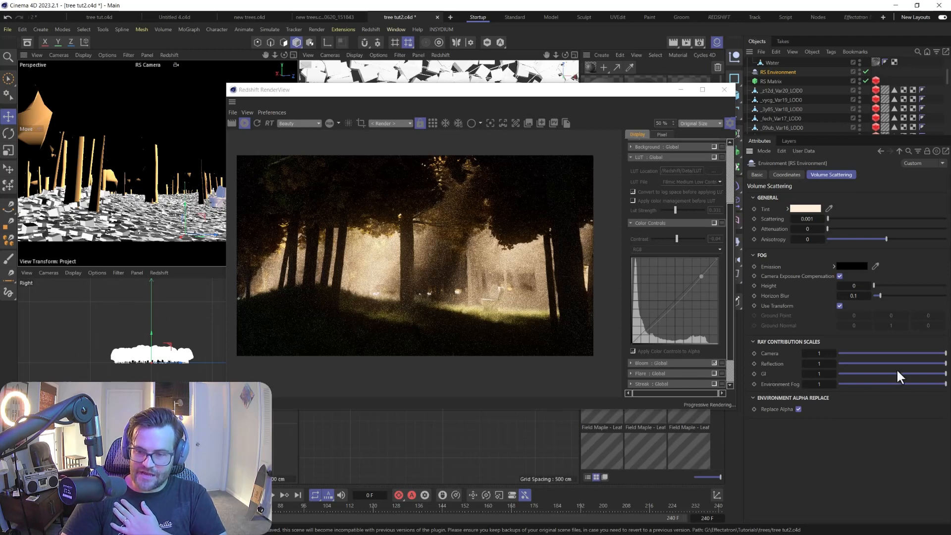
{"action": "left_click_drag", "start_coordinate": [897, 373], "coordinate": [744, 373]}
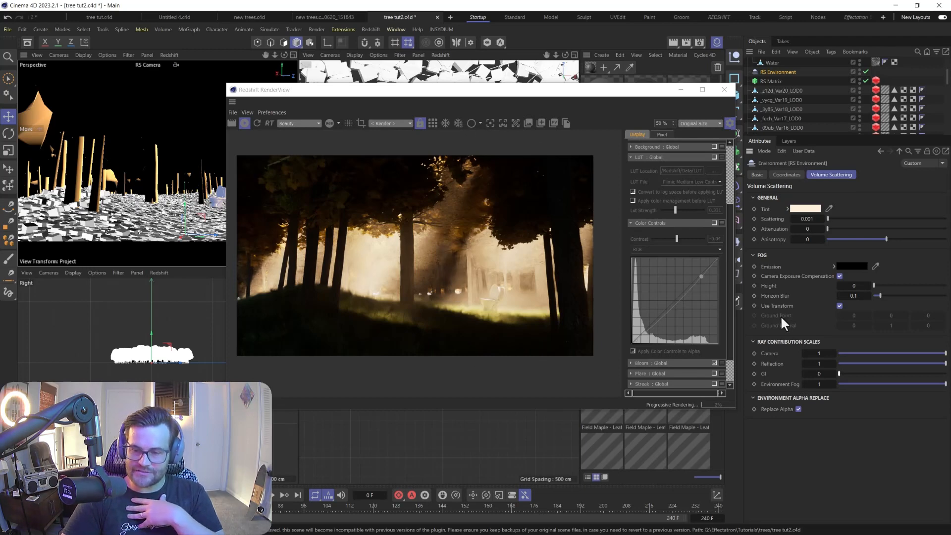
{"action": "left_click_drag", "start_coordinate": [841, 374], "coordinate": [945, 374]}
- Set the RS Dome Light's Global Illumination contribution to 20
{"action": "scroll", "coordinate": [776, 74], "scroll_direction": "down", "scroll_amount": 5}
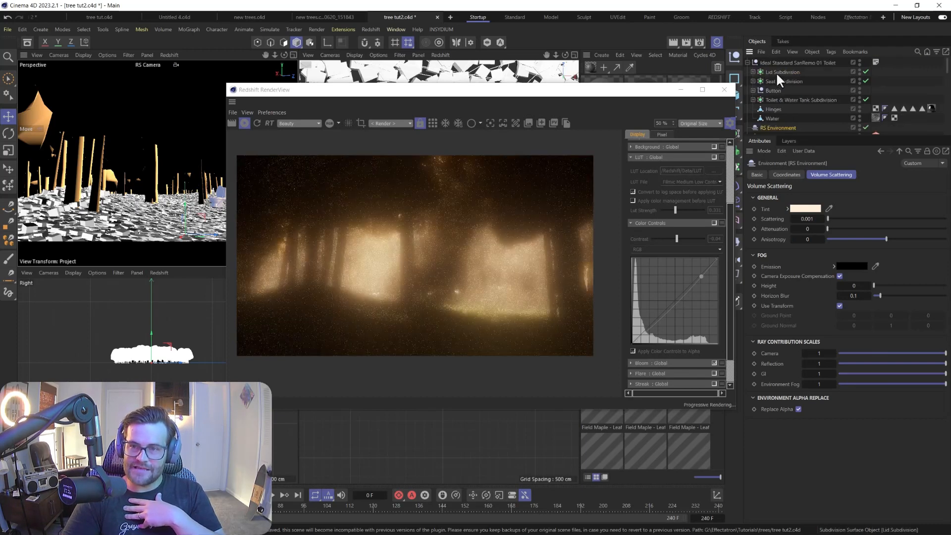
{"action": "scroll", "coordinate": [775, 97], "scroll_direction": "down", "scroll_amount": 5}
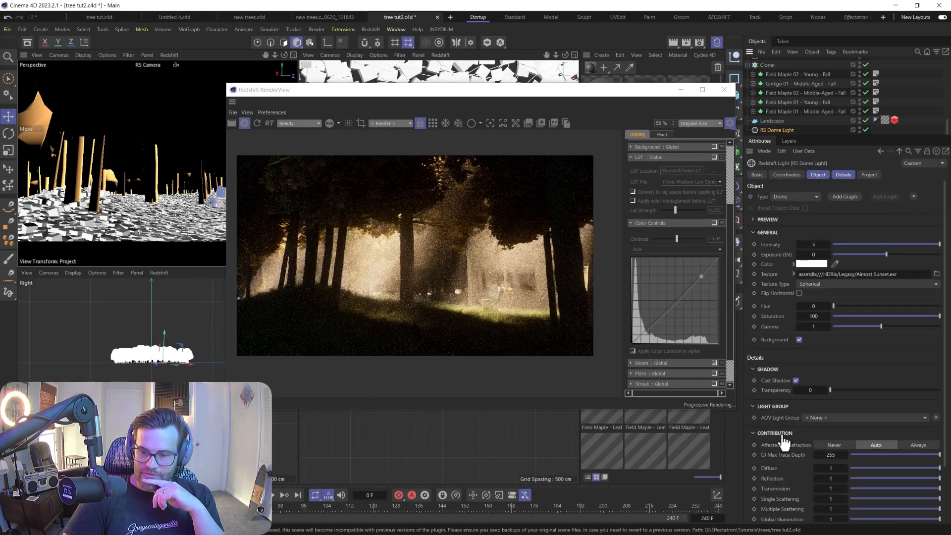
{"action": "scroll", "coordinate": [789, 486], "scroll_direction": "down", "scroll_amount": 2}
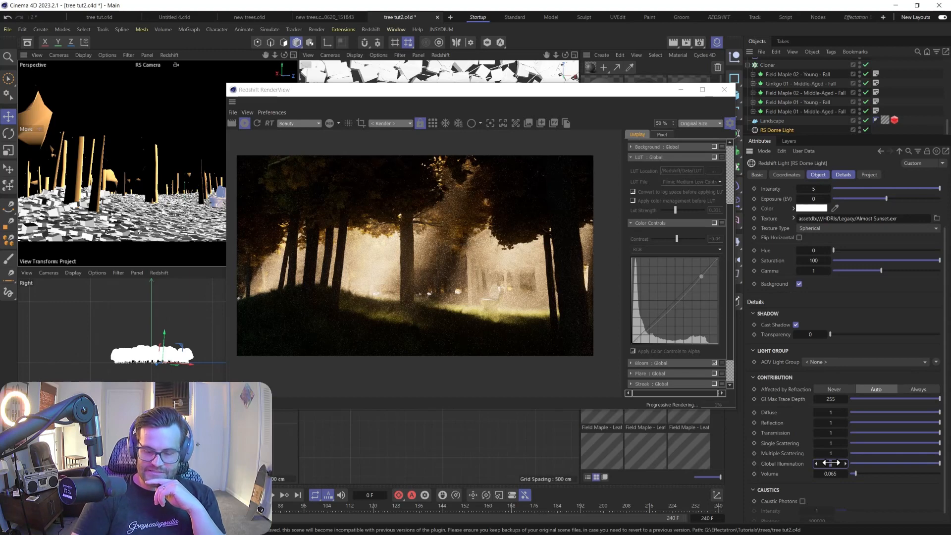
{"action": "type", "text": "20"}
{"action": "key", "text": "Return"}
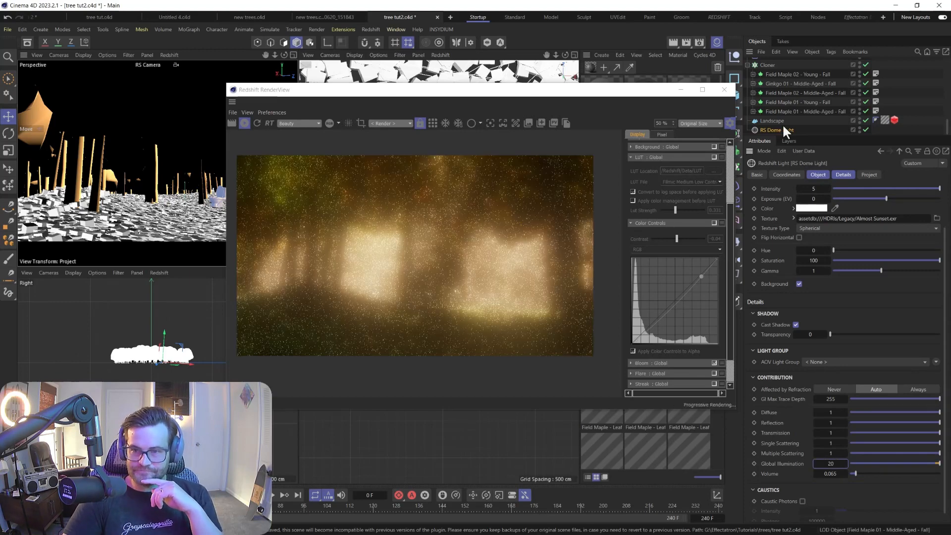
- Restore the RS Area Light's Global Illumination contribution to 20
{"action": "scroll", "coordinate": [783, 125], "scroll_direction": "up", "scroll_amount": 5}
{"action": "scroll", "coordinate": [782, 123], "scroll_direction": "up", "scroll_amount": 6}
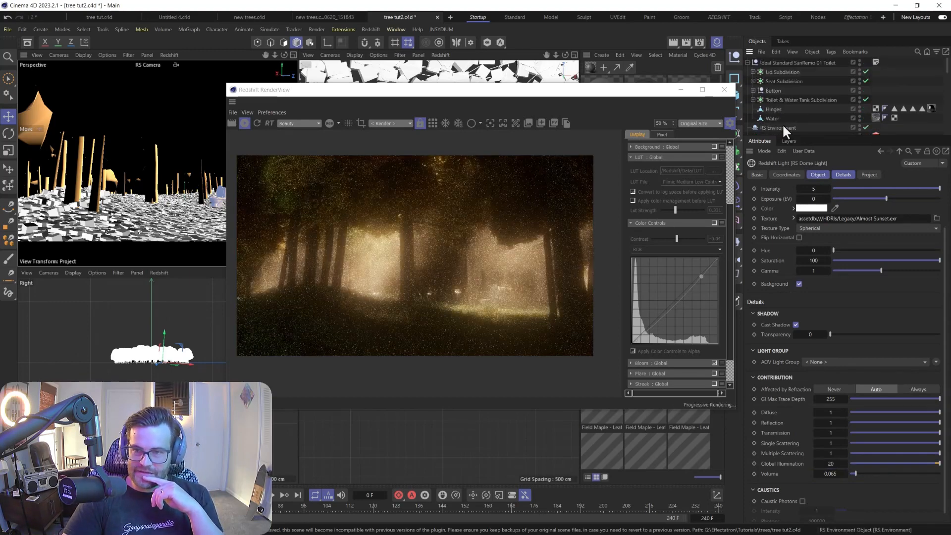
{"action": "scroll", "coordinate": [785, 124], "scroll_direction": "down", "scroll_amount": 2}
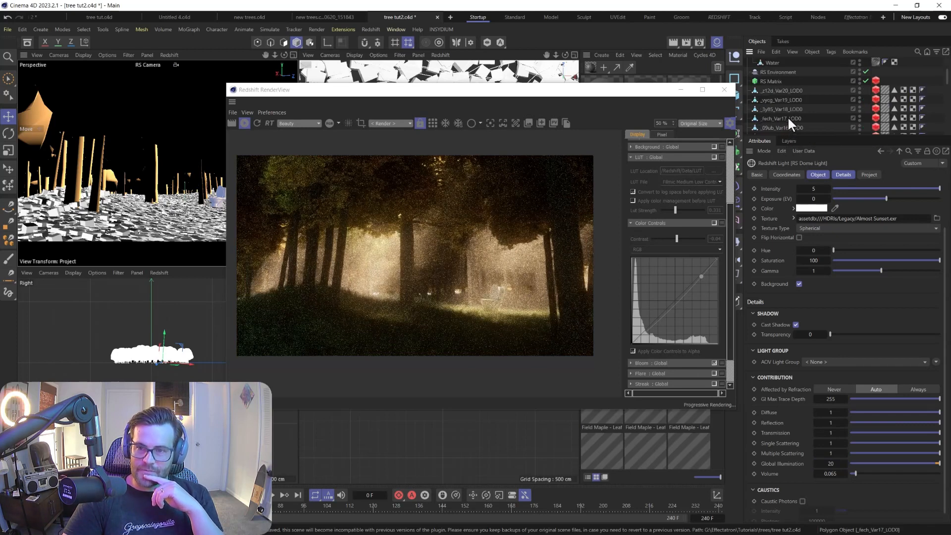
{"action": "scroll", "coordinate": [783, 84], "scroll_direction": "down", "scroll_amount": 6}
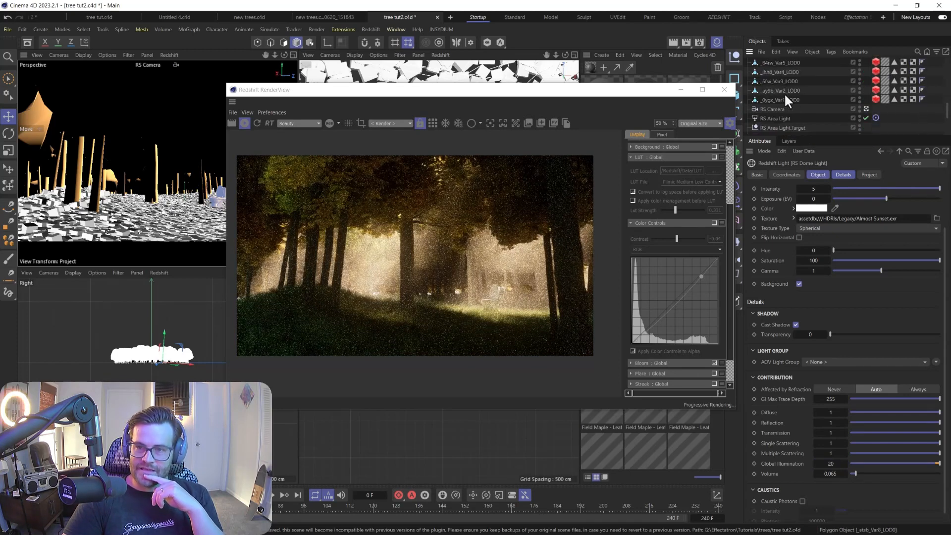
{"action": "left_click", "coordinate": [782, 119]}
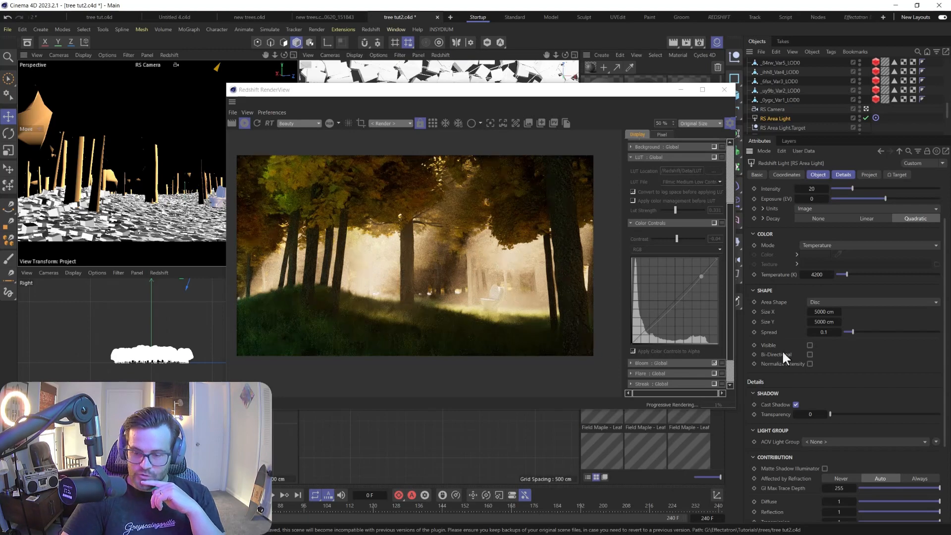
{"action": "scroll", "coordinate": [788, 445], "scroll_direction": "down", "scroll_amount": 3}
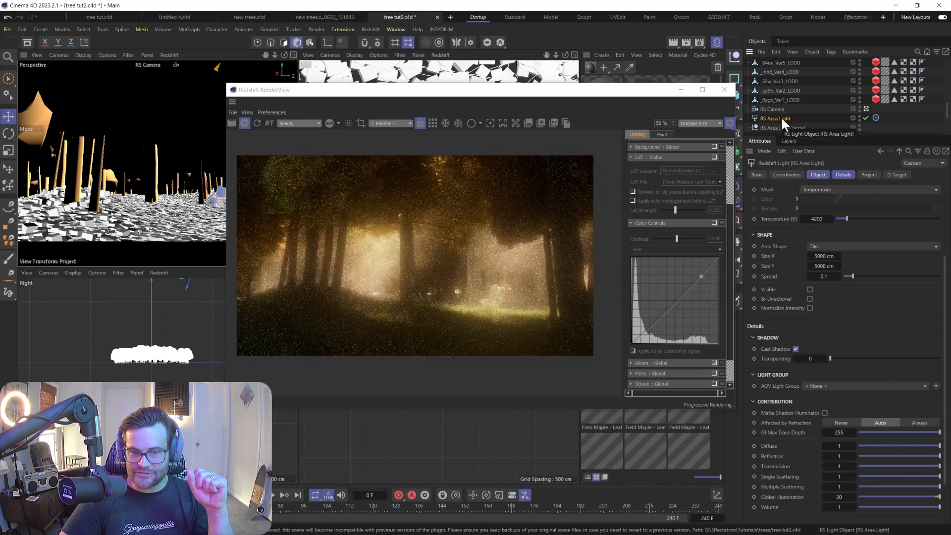
- Set the RS Dome Light's Global Illumination contribution to 5 and raise its Volume contribution to 1
{"action": "scroll", "coordinate": [780, 99], "scroll_direction": "down", "scroll_amount": 5}
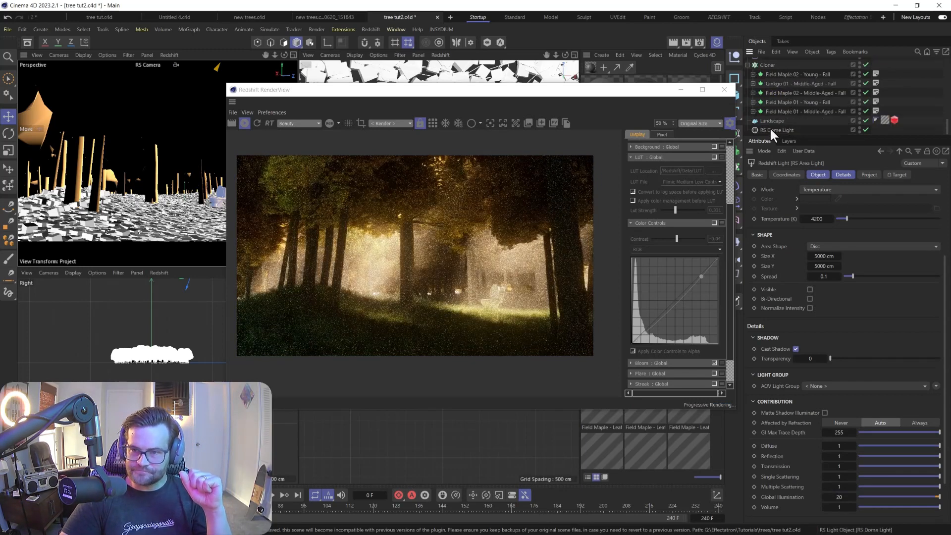
{"action": "left_click", "coordinate": [775, 129]}
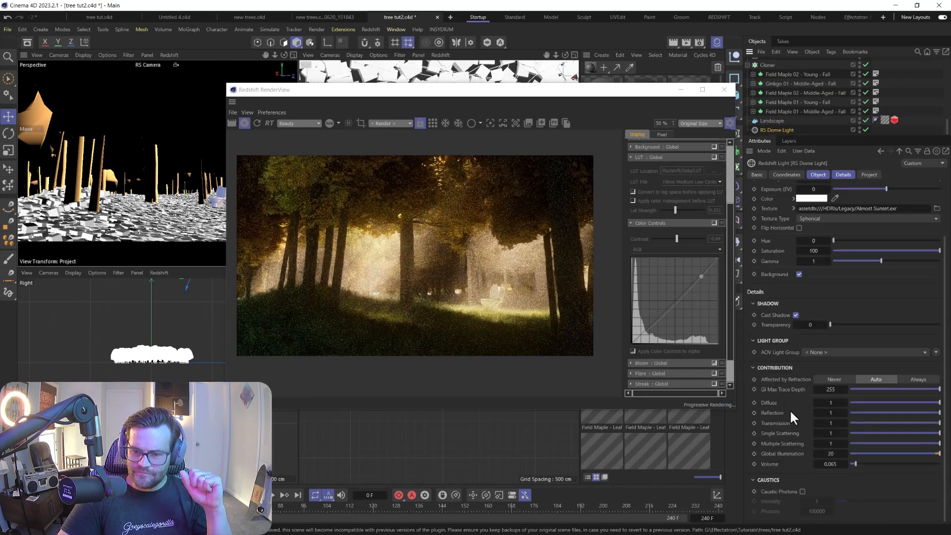
{"action": "double_click", "coordinate": [831, 454]}
{"action": "type", "text": "5"}
{"action": "key", "text": "Return"}
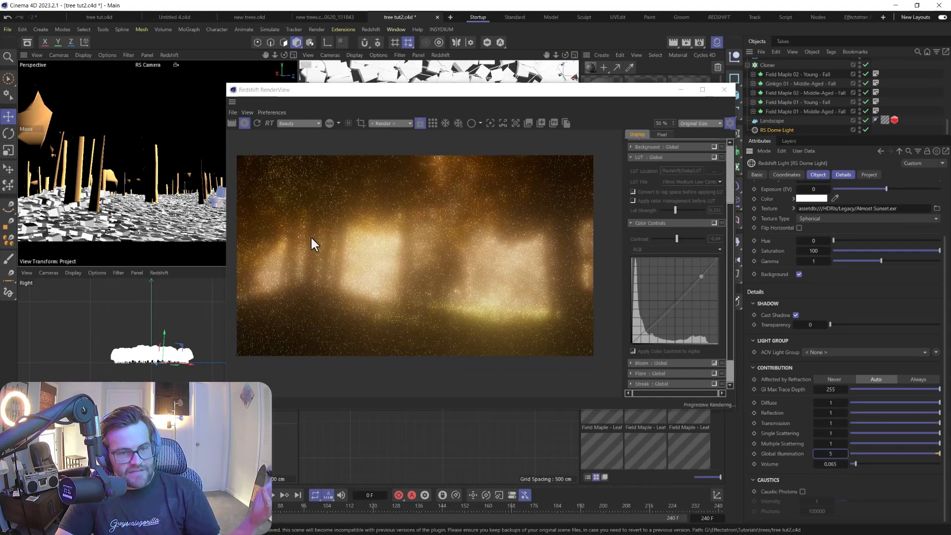
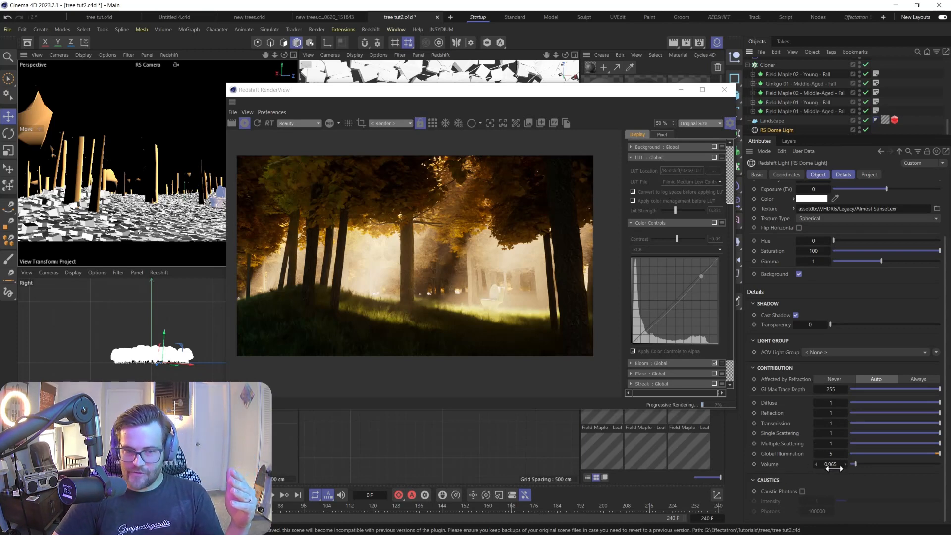
{"action": "left_click_drag", "start_coordinate": [855, 464], "coordinate": [948, 471]}
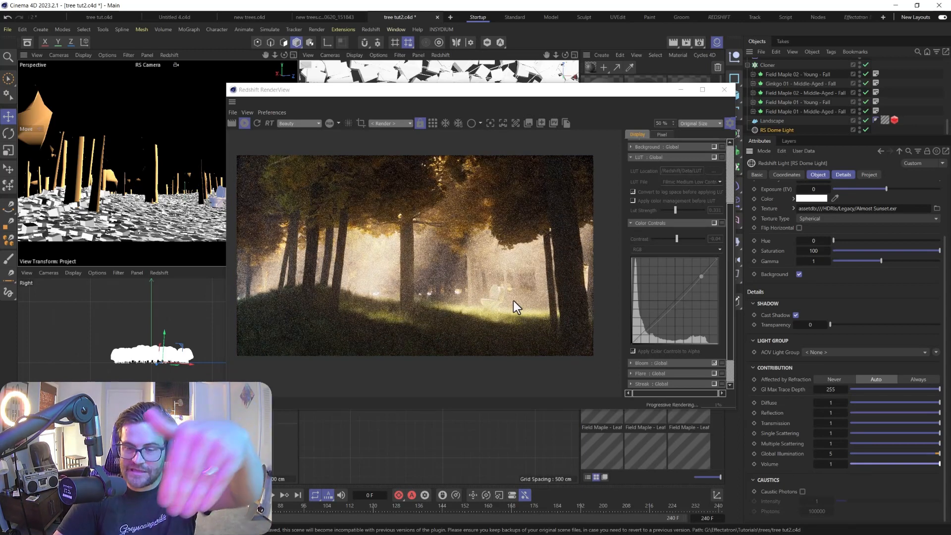
- Reduce the RS Dome Light's Volume contribution to 0.065
{"action": "left_click", "coordinate": [851, 464]}
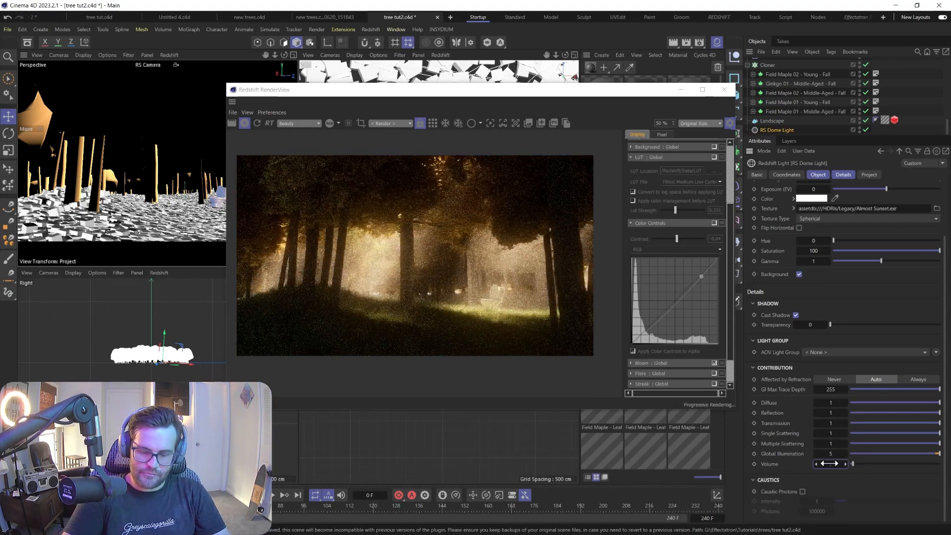
{"action": "left_click_drag", "start_coordinate": [830, 464], "coordinate": [836, 464]}
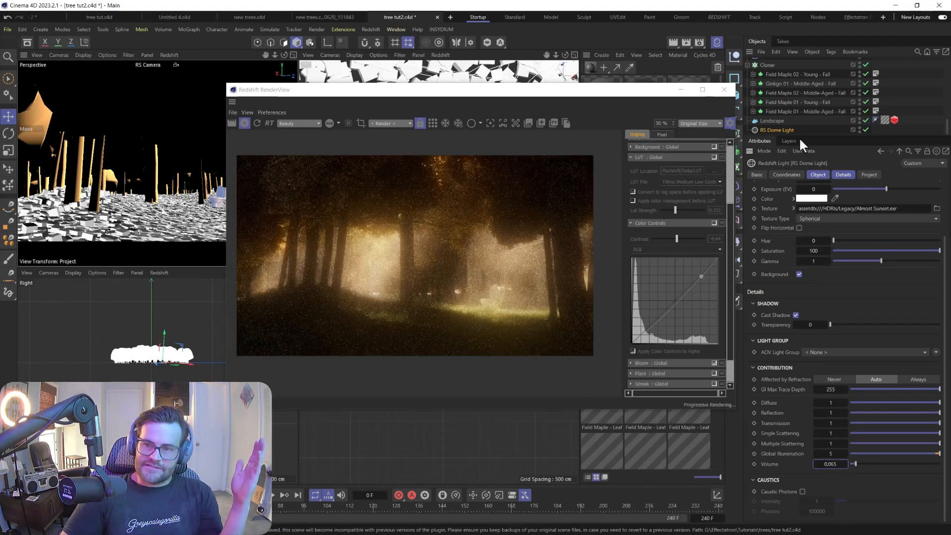
{"action": "scroll", "coordinate": [797, 127], "scroll_direction": "down", "scroll_amount": 5}
{"action": "scroll", "coordinate": [797, 126], "scroll_direction": "up", "scroll_amount": 5}
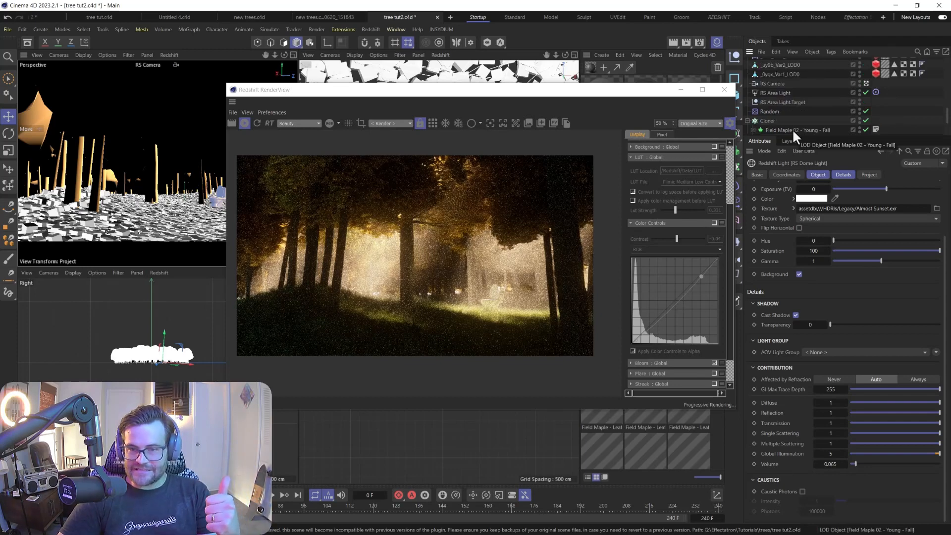
- Show the optical settings, try an exposure of 0 EV on the RS Camera, and set it to 2.5 EV
{"action": "scroll", "coordinate": [650, 198], "scroll_direction": "up", "scroll_amount": 2}
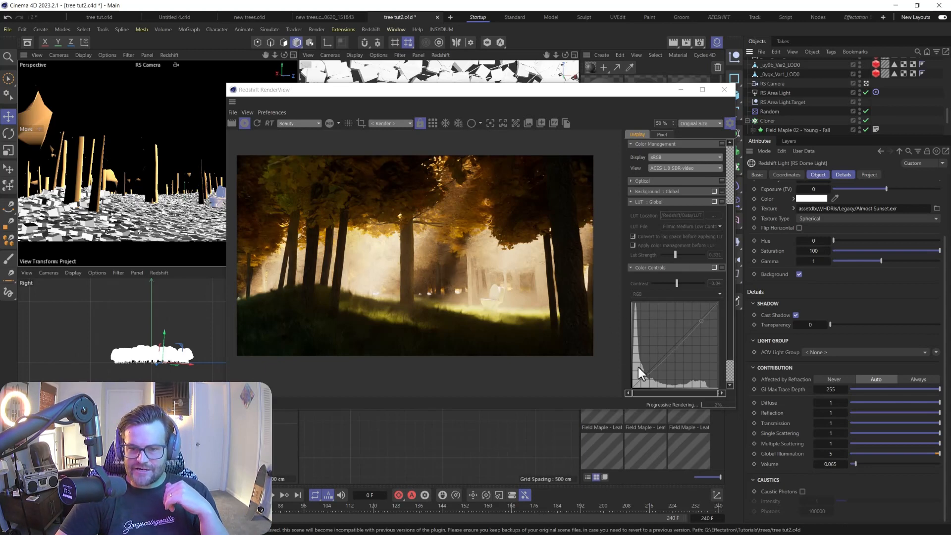
{"action": "left_click", "coordinate": [631, 182]}
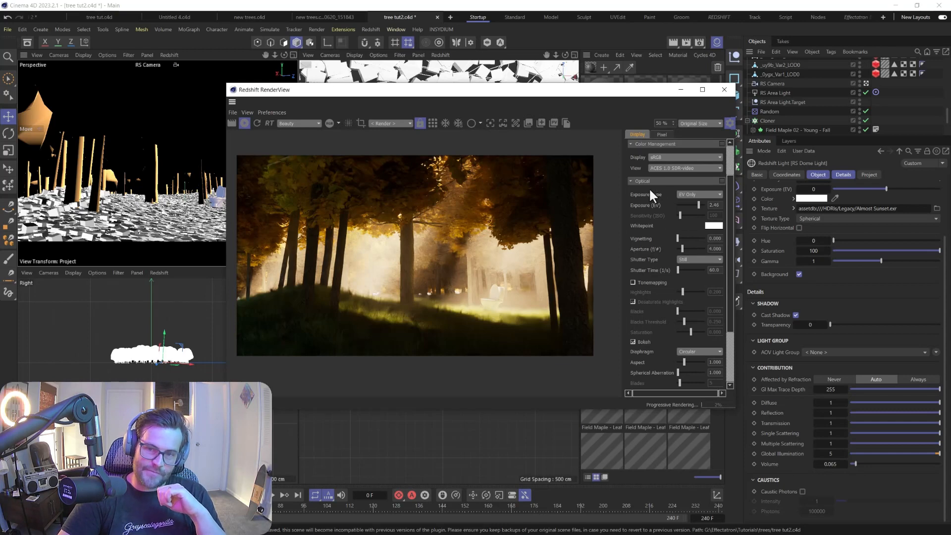
{"action": "left_click", "coordinate": [771, 82]}
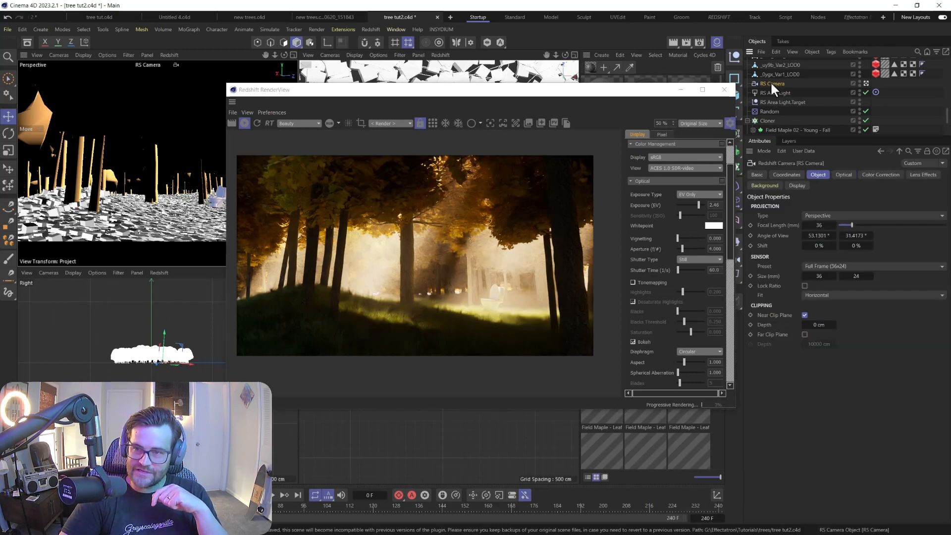
{"action": "left_click", "coordinate": [845, 174]}
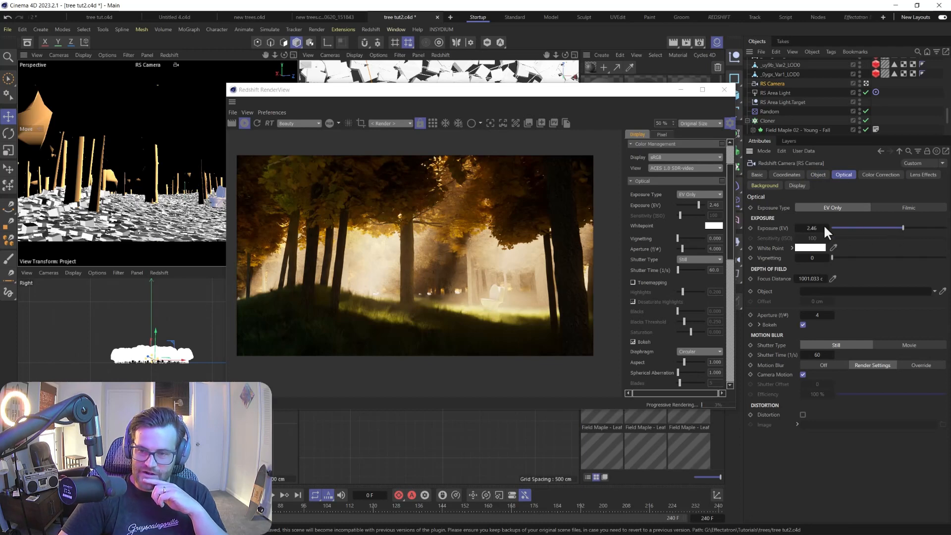
{"action": "type", "text": "0"}
{"action": "key", "text": "Return"}
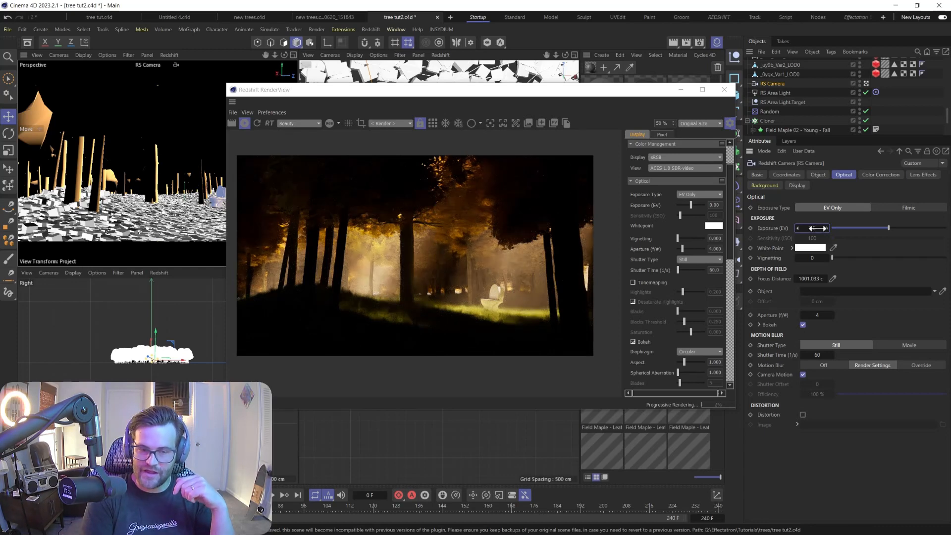
{"action": "left_click_drag", "start_coordinate": [810, 228], "coordinate": [823, 228]}
- Set the RS Area Light's intensity to 8
{"action": "left_click", "coordinate": [773, 92]}
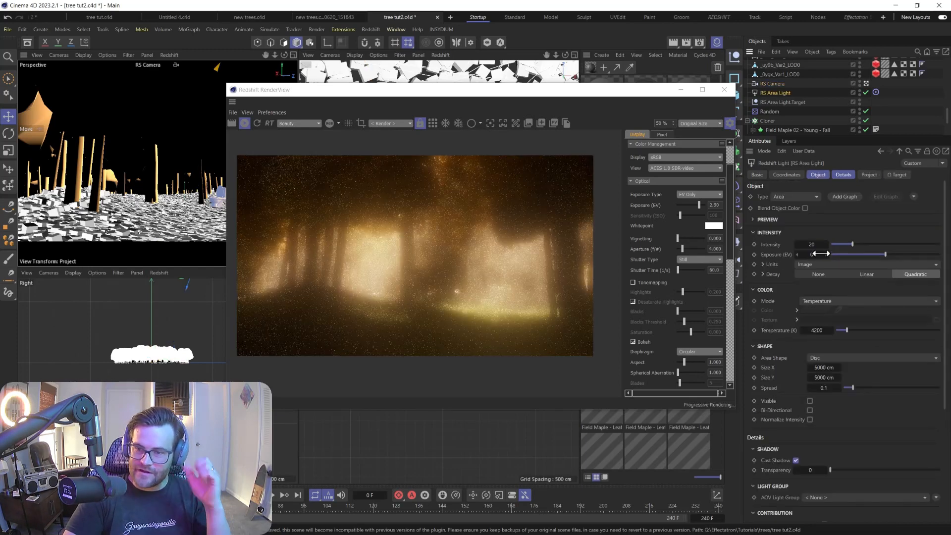
{"action": "double_click", "coordinate": [816, 245]}
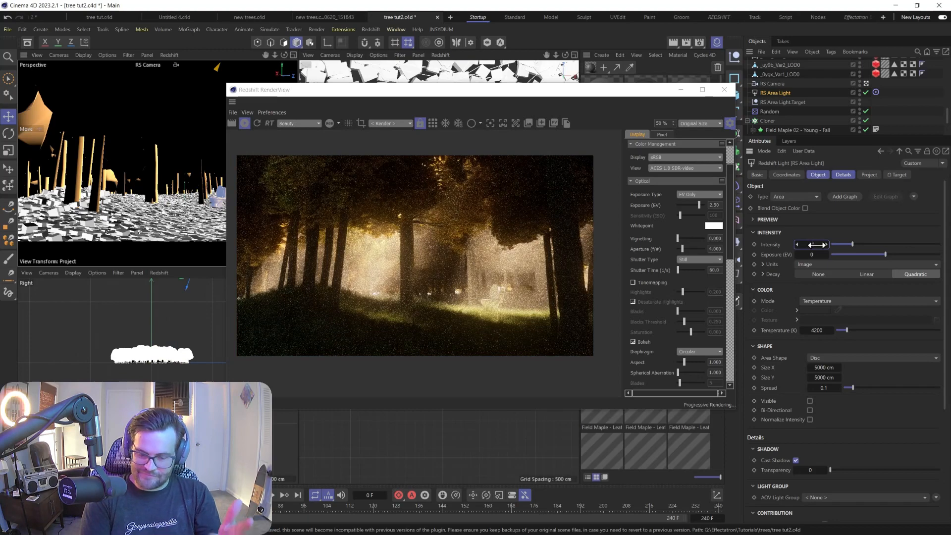
{"action": "type", "text": "8"}
{"action": "key", "text": "Return"}
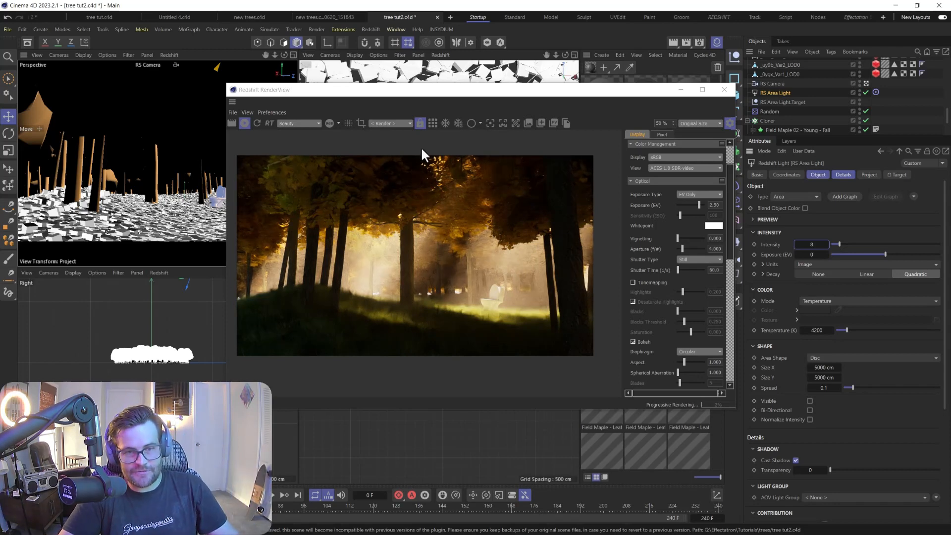
- Move the RenderView aside and reposition the RS Camera to frame the tree canopy from up close
{"action": "left_click_drag", "start_coordinate": [434, 93], "coordinate": [671, 88]}
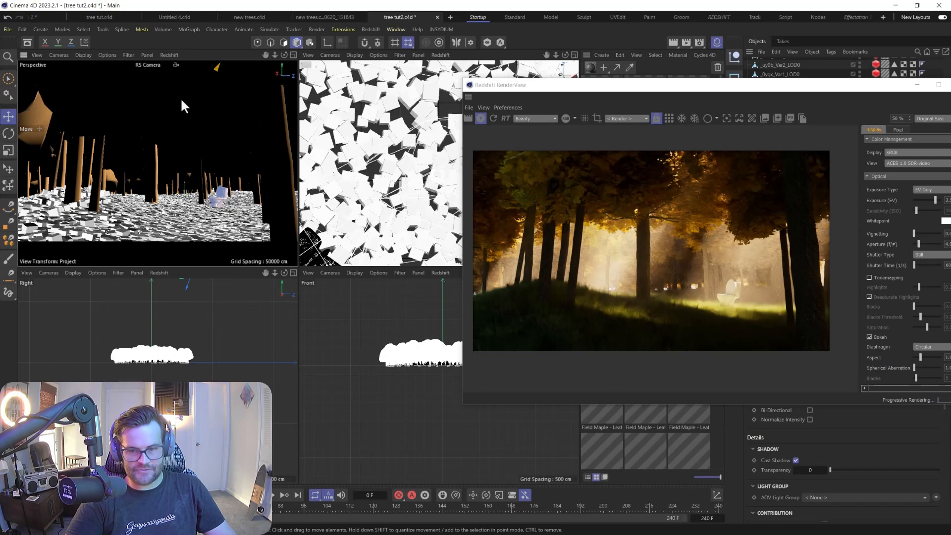
{"action": "middle_click_drag", "start_coordinate": [184, 155], "coordinate": [191, 232], "text": "alt"}
{"action": "key", "text": "ctrl+shift+z"}
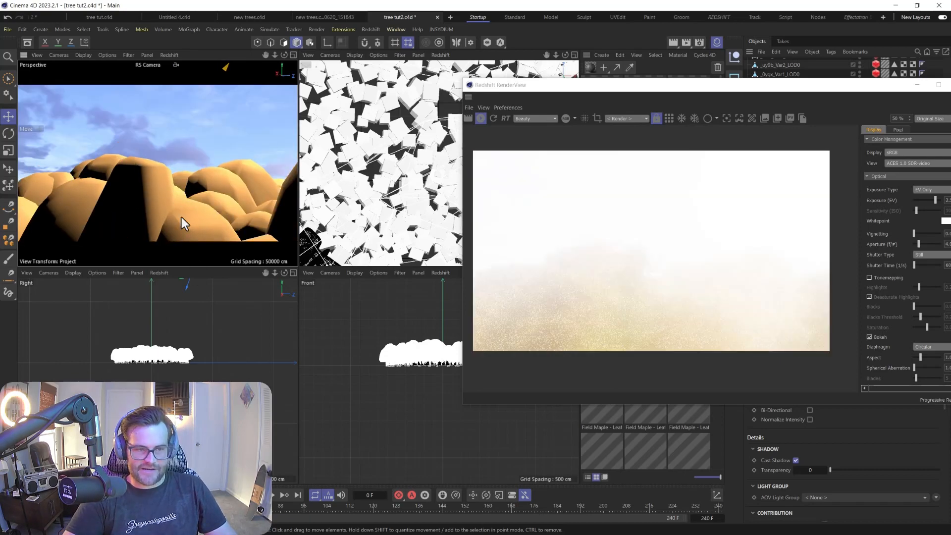
{"action": "left_click_drag", "start_coordinate": [181, 217], "coordinate": [188, 182], "text": "alt"}
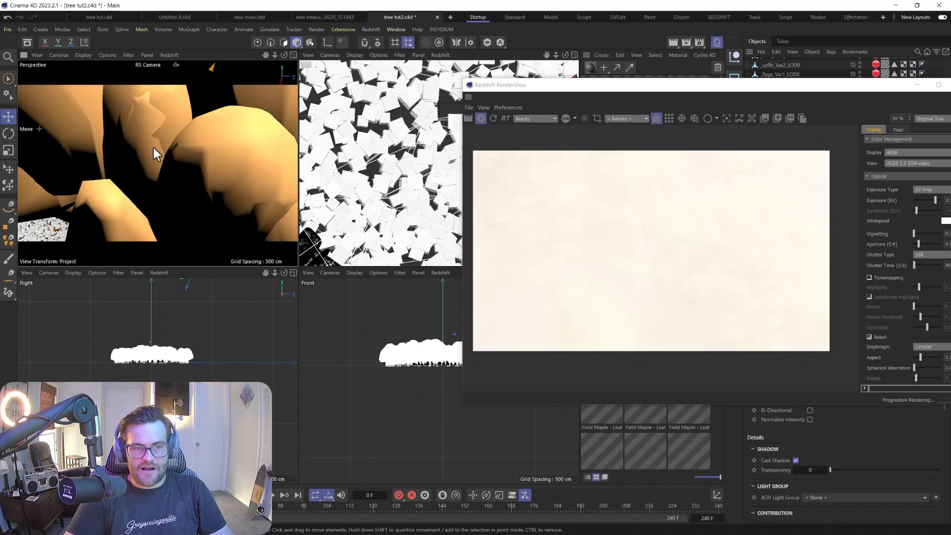
- Disable the RS Environment to remove the fog, keeping the RenderView clear of the object list
{"action": "left_click_drag", "start_coordinate": [650, 90], "coordinate": [263, 96]}
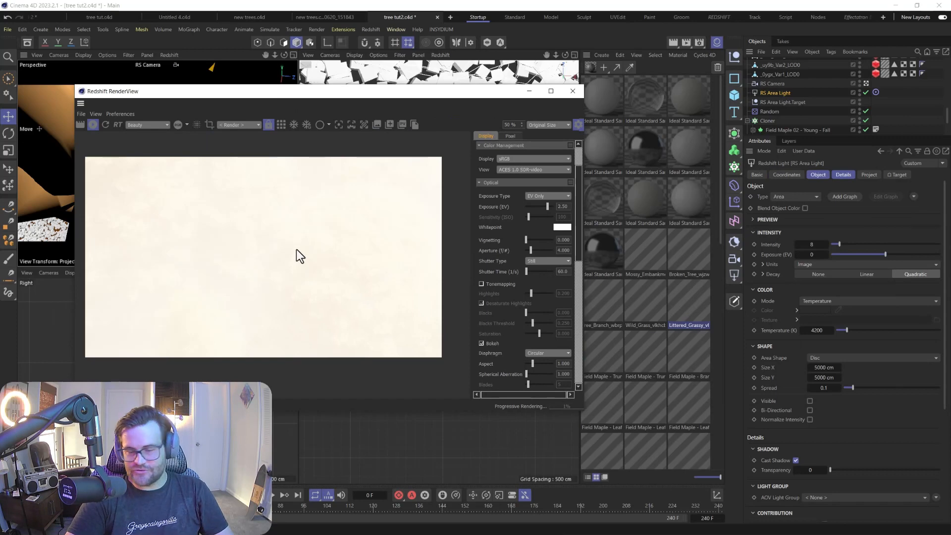
{"action": "scroll", "coordinate": [790, 106], "scroll_direction": "up", "scroll_amount": 5}
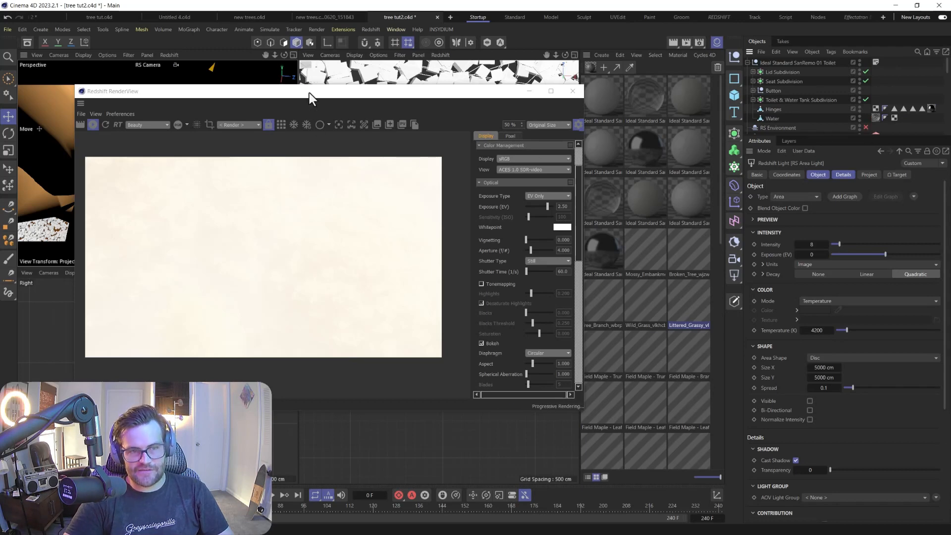
{"action": "left_click_drag", "start_coordinate": [310, 93], "coordinate": [501, 70]}
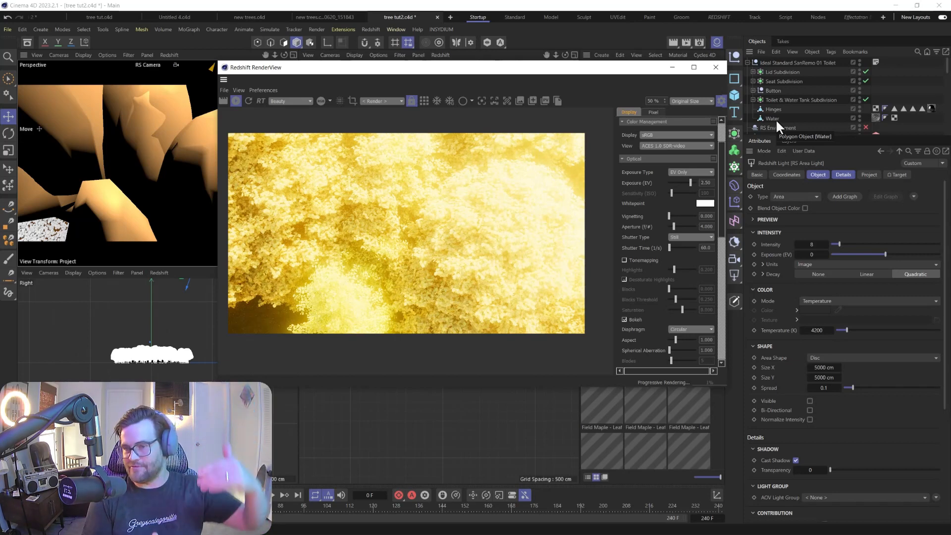
- Try an exposure of 0 EV on the RS Camera for the canopy view, and lower it to -2 EV
{"action": "scroll", "coordinate": [783, 102], "scroll_direction": "down", "scroll_amount": 5}
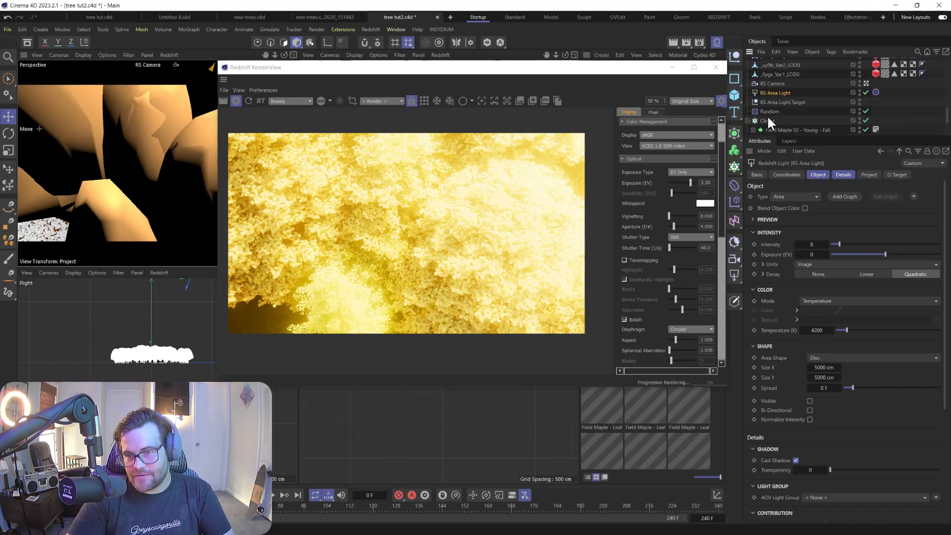
{"action": "left_click", "coordinate": [769, 82]}
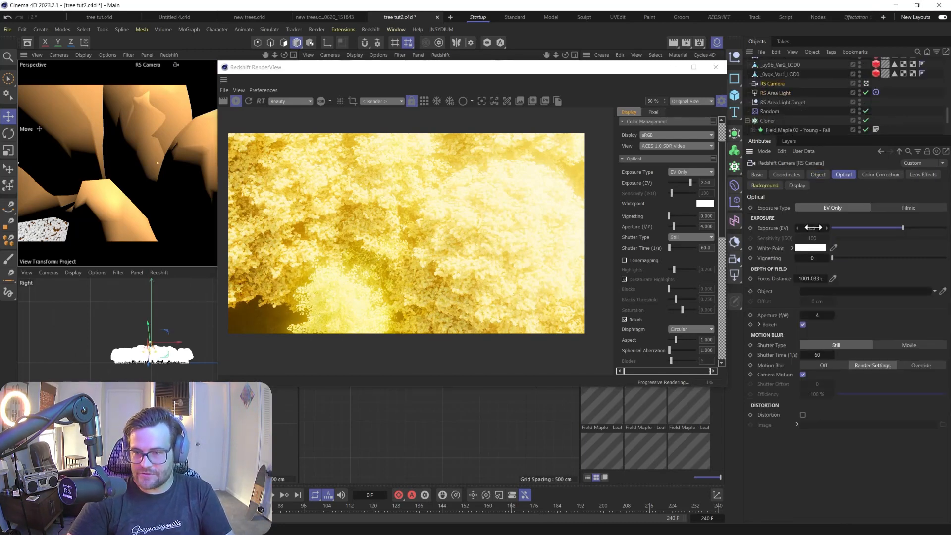
{"action": "left_click_drag", "start_coordinate": [812, 228], "coordinate": [812, 227]}
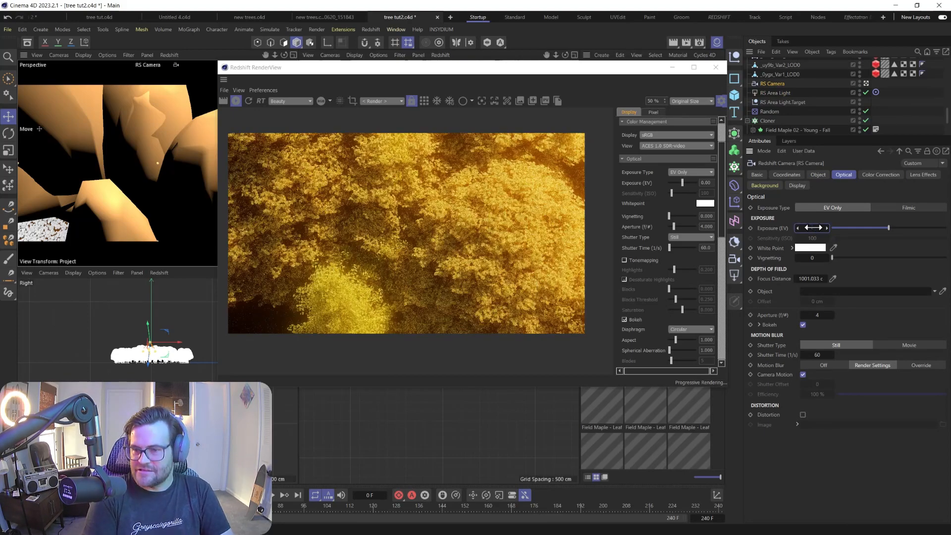
{"action": "left_click_drag", "start_coordinate": [812, 228], "coordinate": [812, 228]}
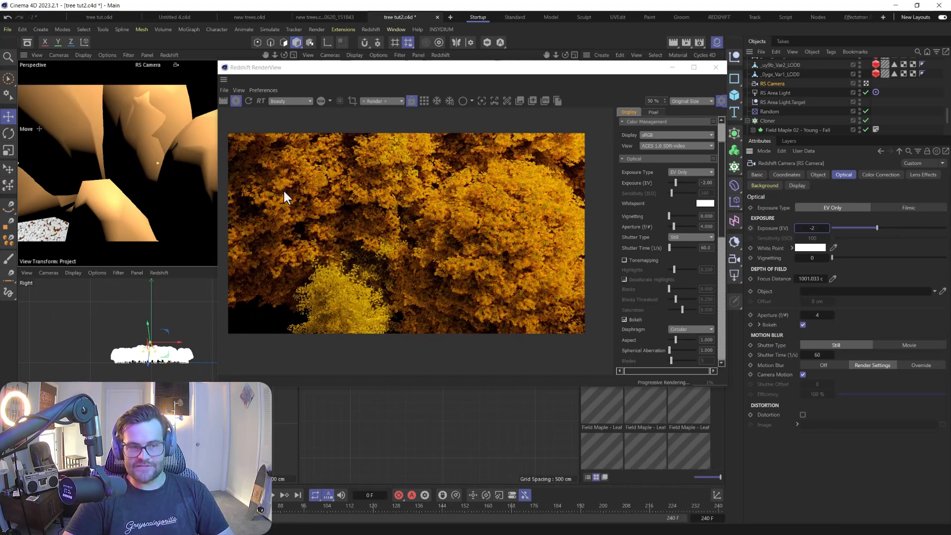
- Reposition the RS Camera down among the tree trunks and set its exposure to 2 EV
{"action": "left_click_drag", "start_coordinate": [175, 207], "coordinate": [213, 227], "text": "alt"}
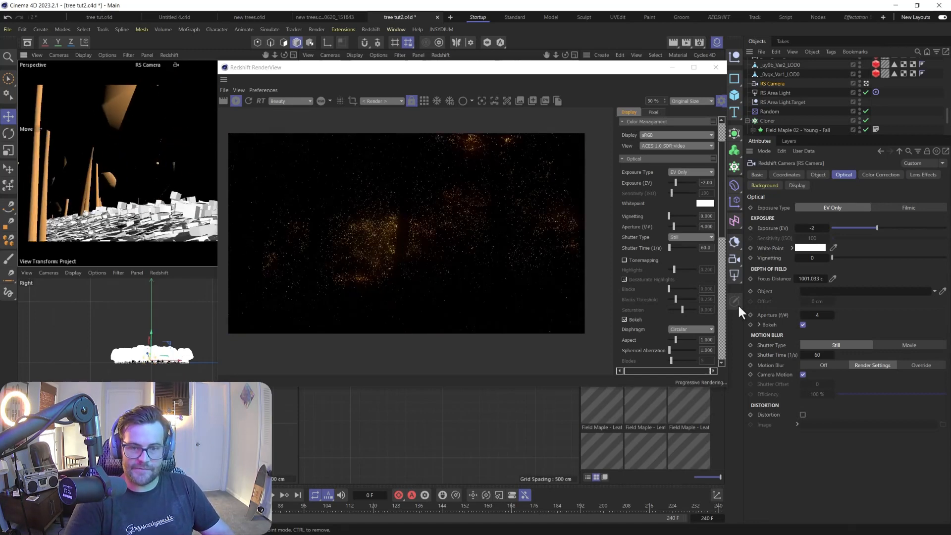
{"action": "type", "text": "2"}
{"action": "key", "text": "Return"}
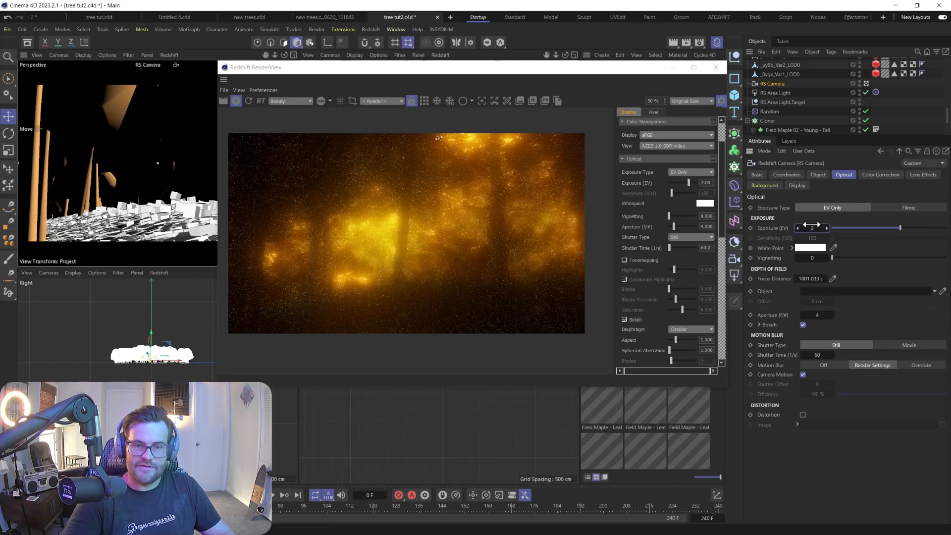